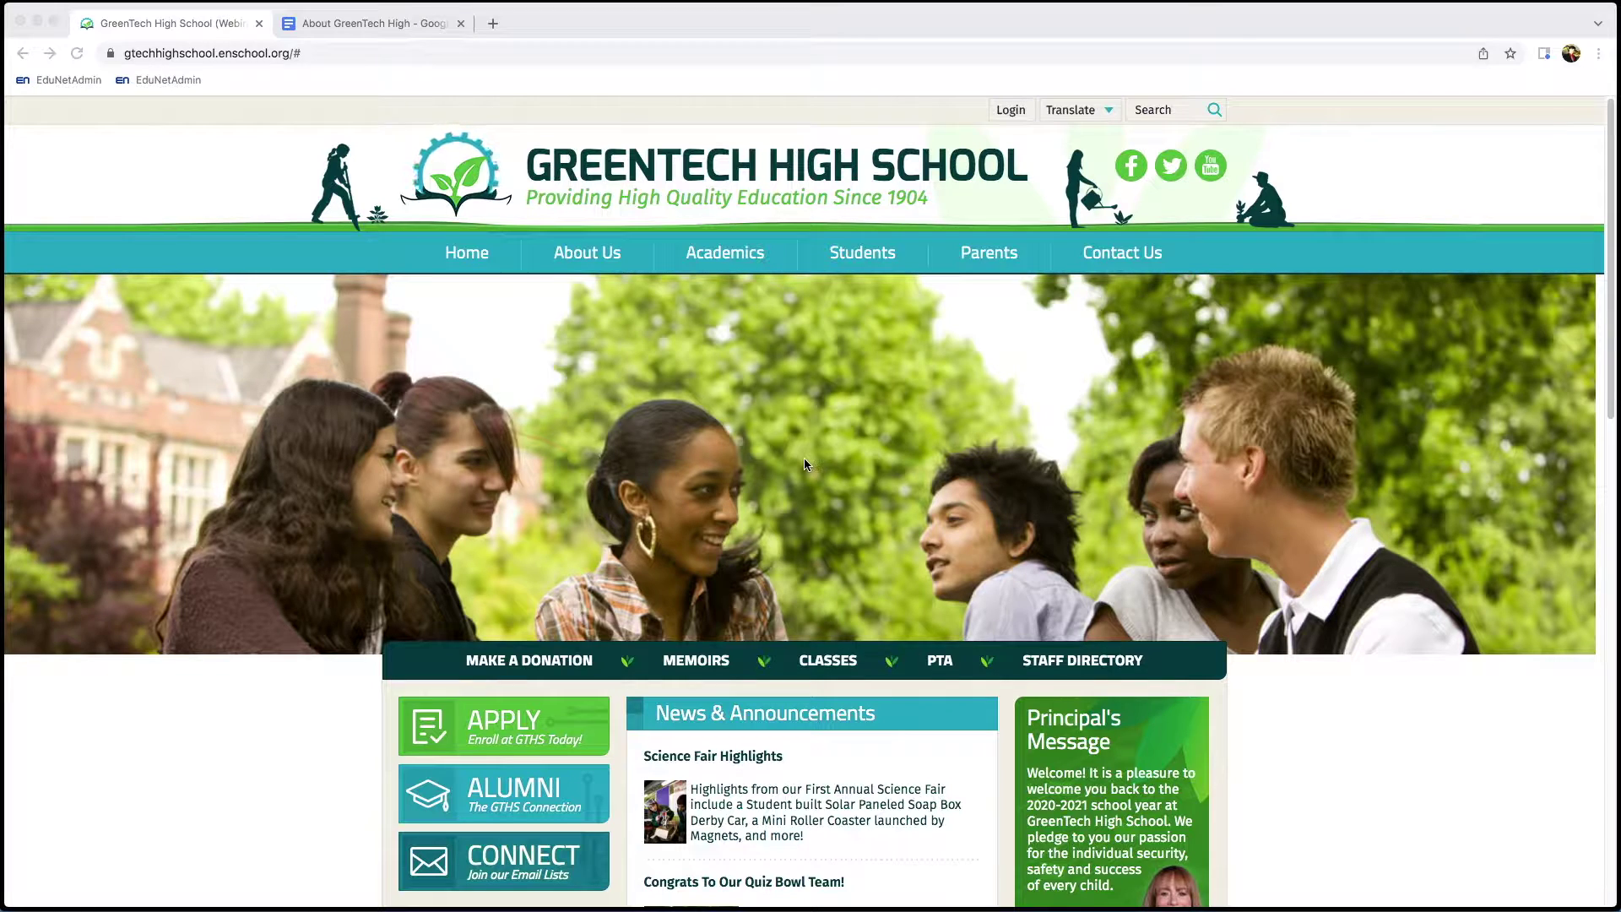
- Log in to the GreenTech High School website with the account's username and password
click(642, 288)
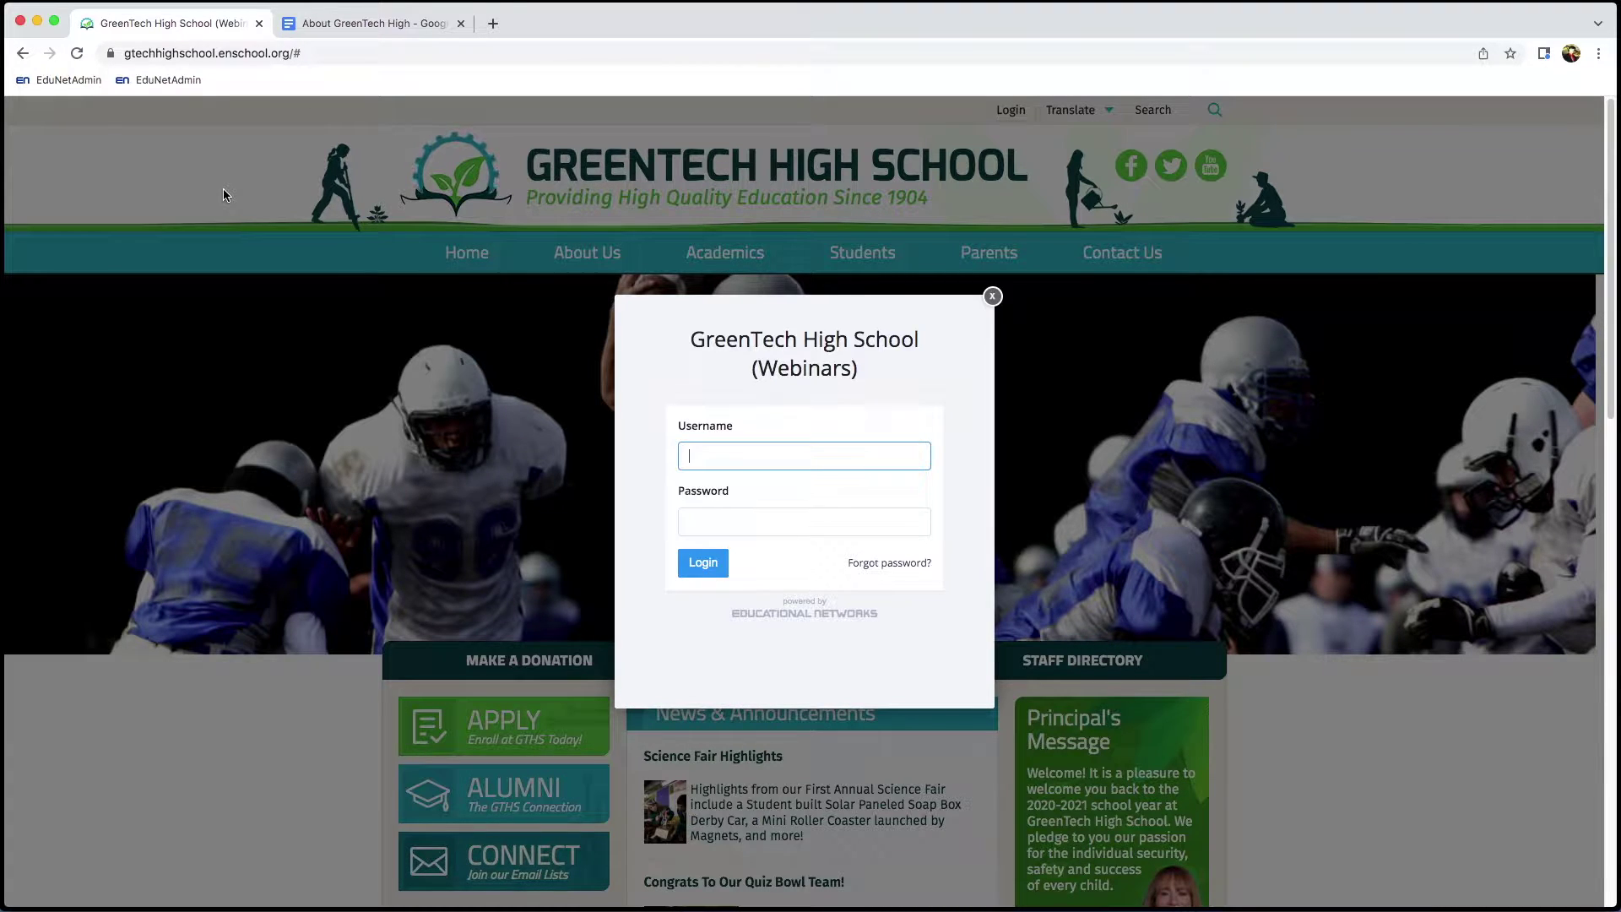
text(RyanC)
click(705, 522)
text(•••)
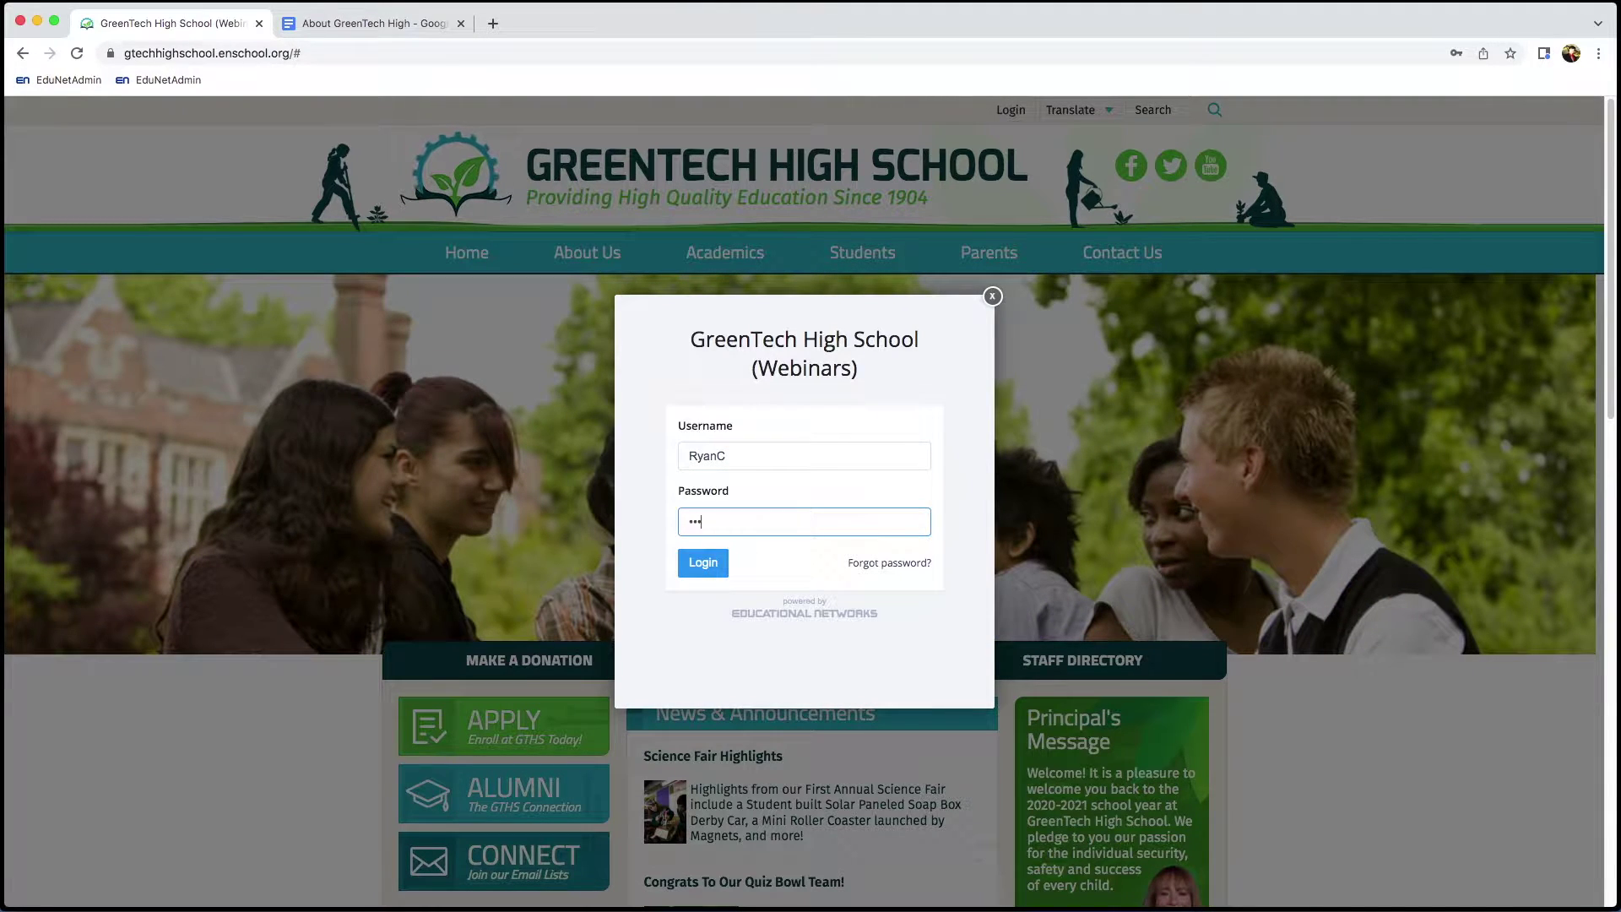
text(•••)
click(715, 571)
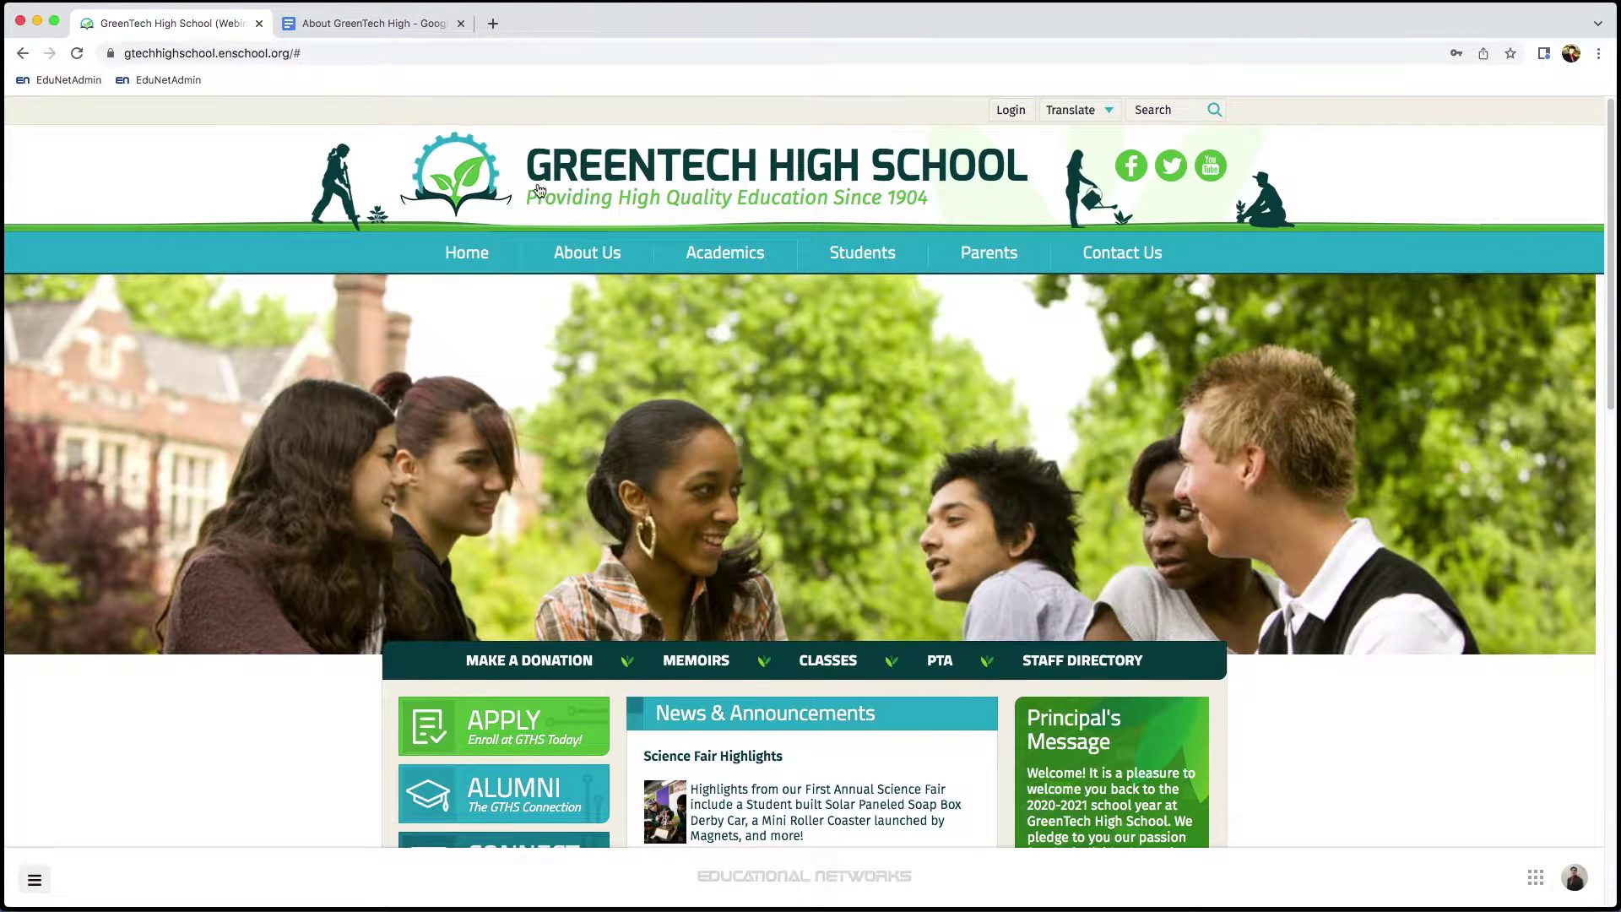
- Add a new section named "About Us" to the Extra Sections and save it
click(35, 881)
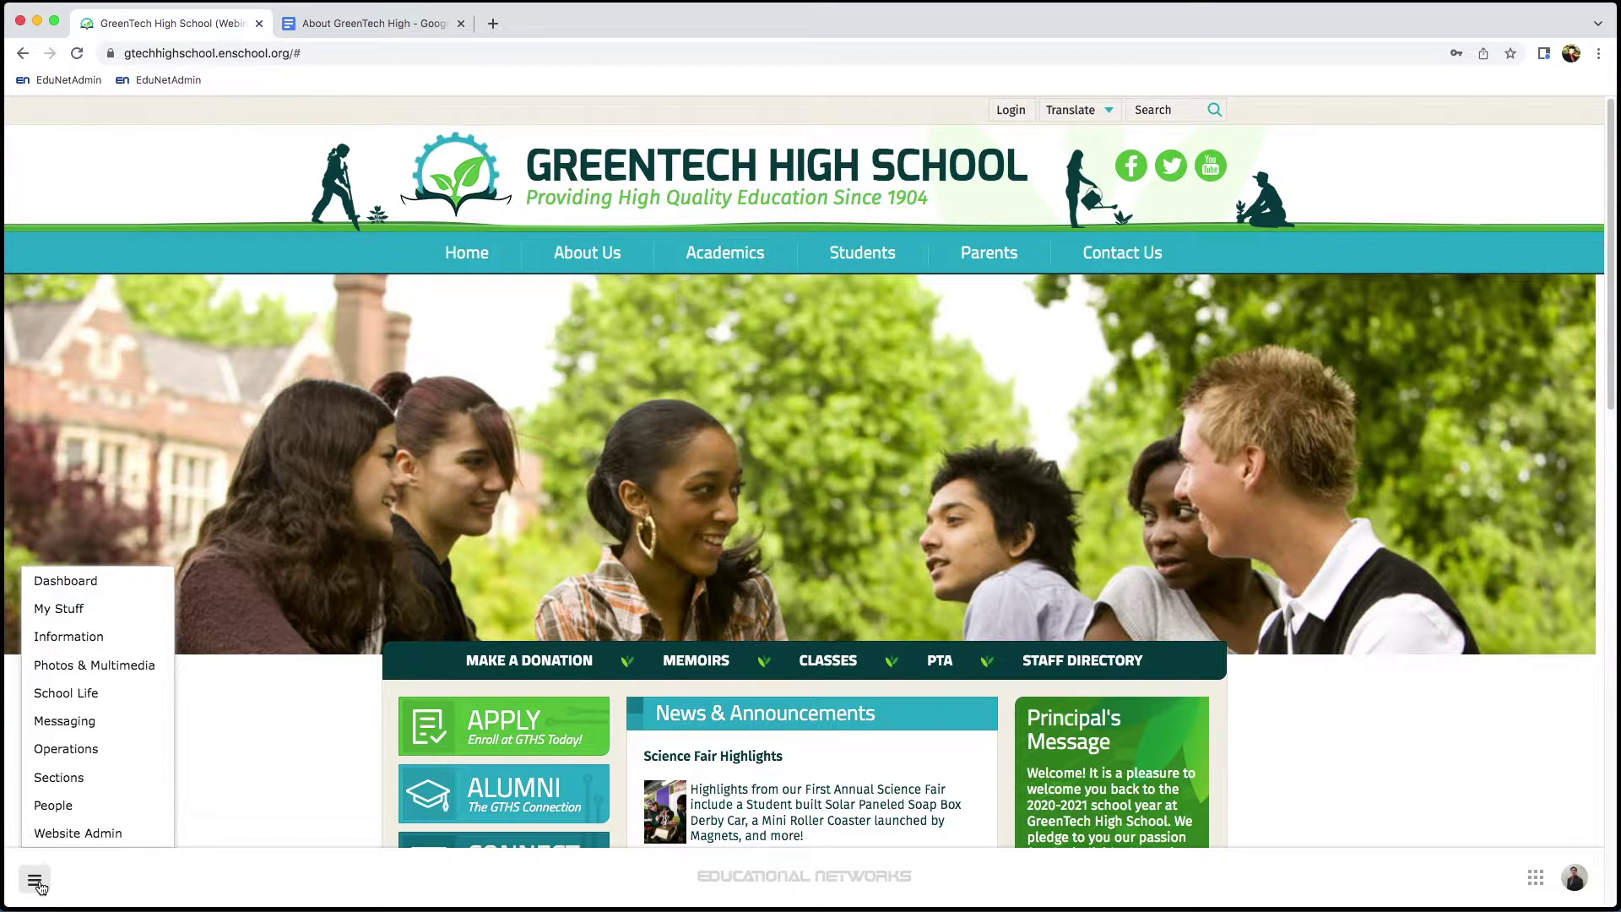
mouse_move(108, 778)
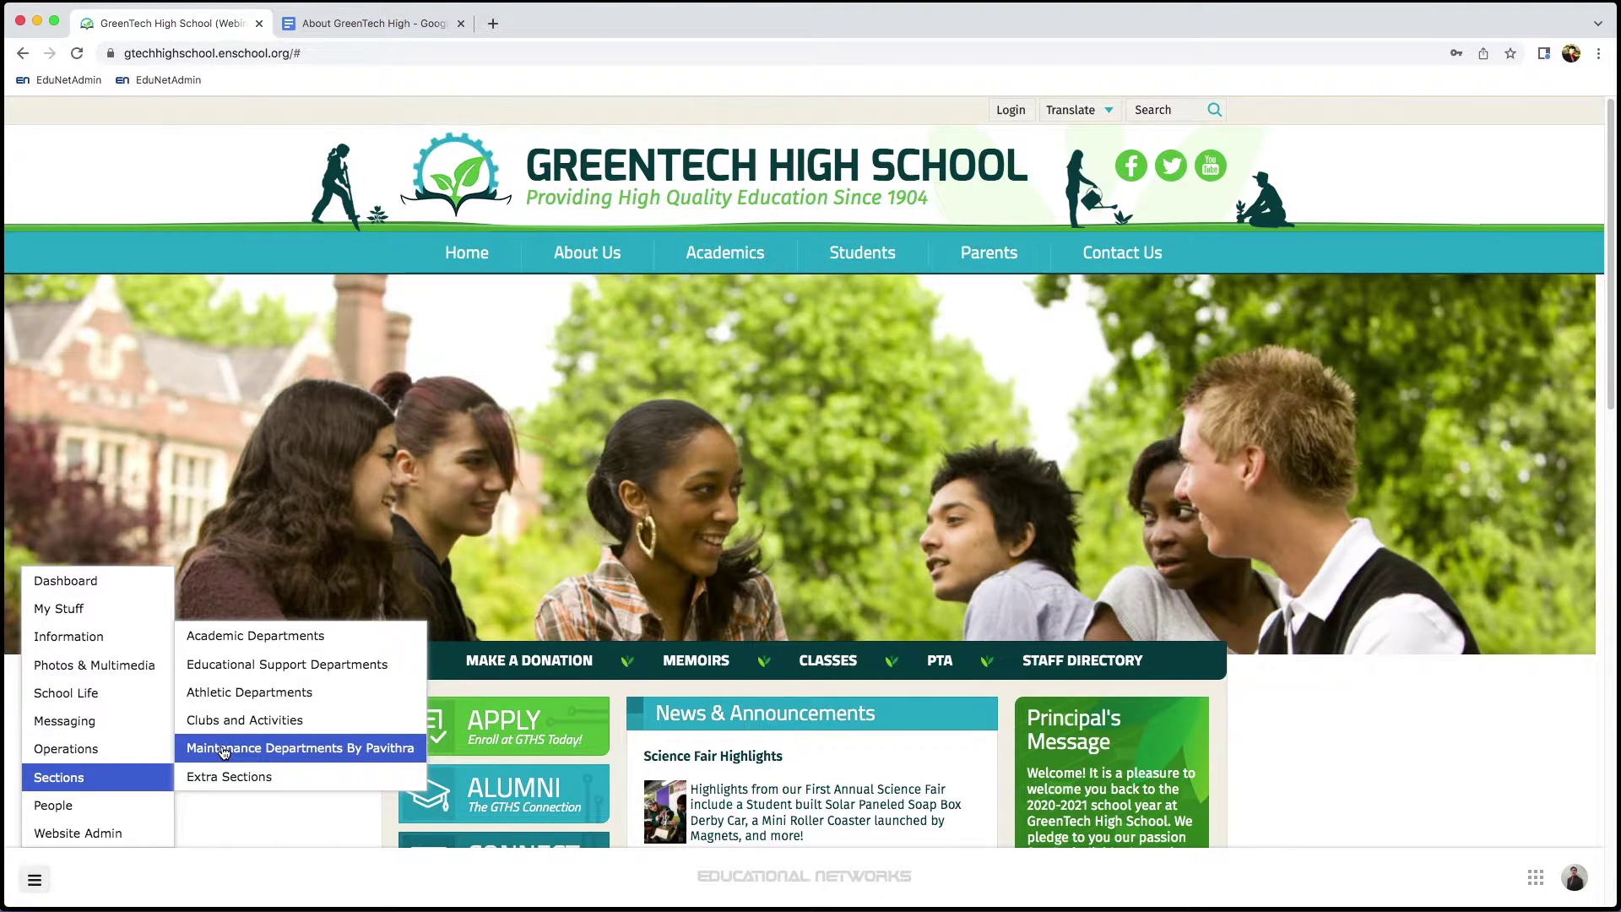
click(218, 775)
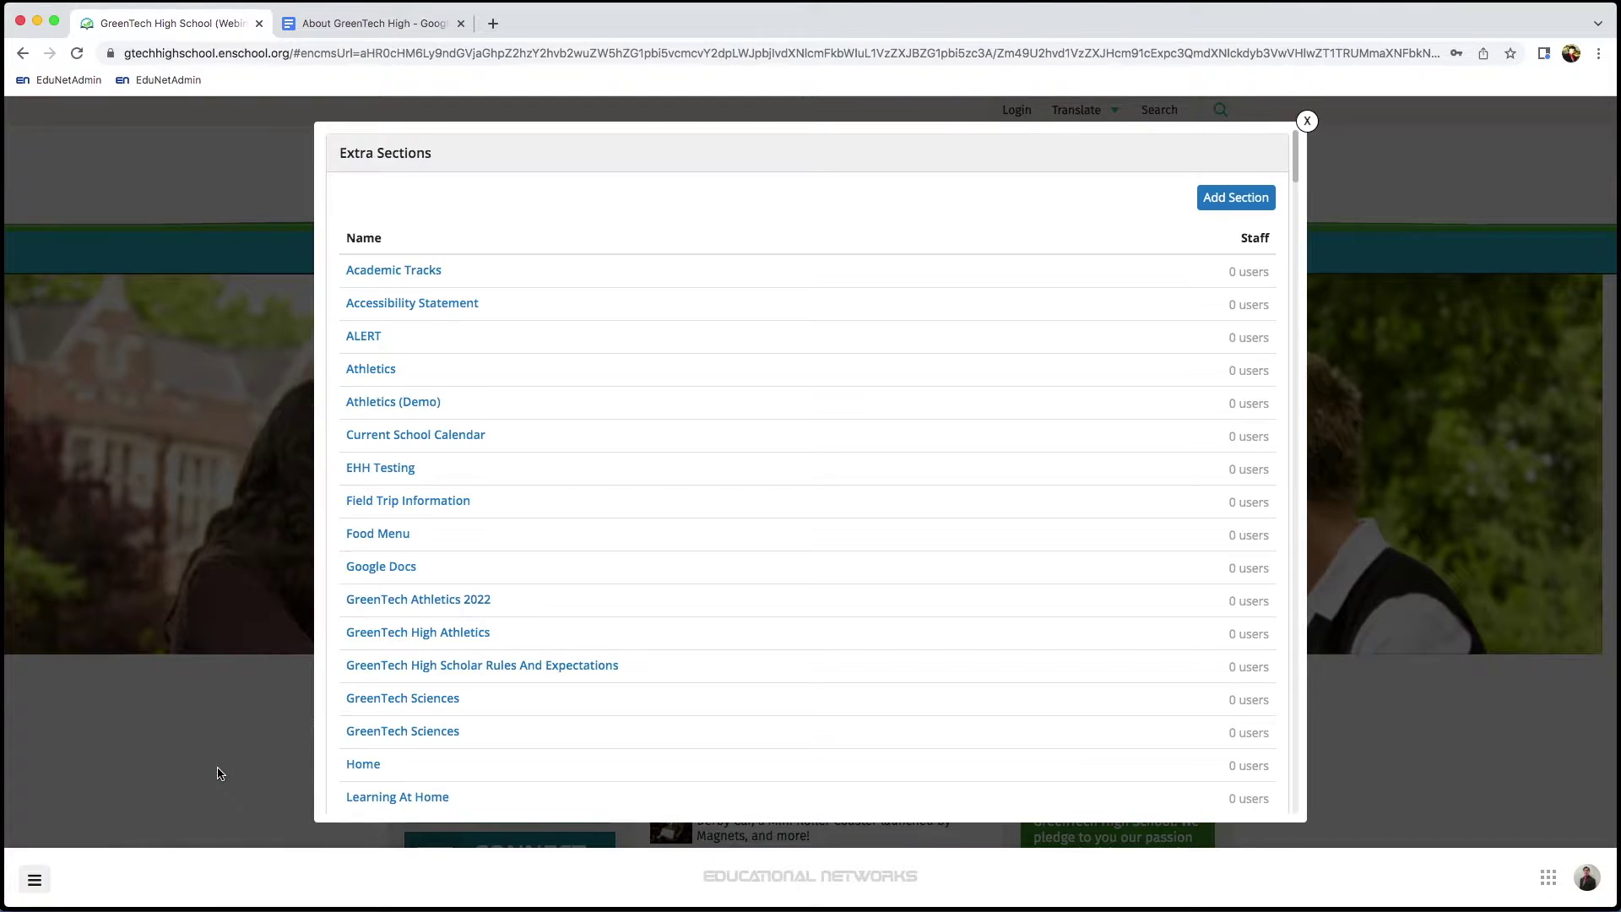
click(1249, 211)
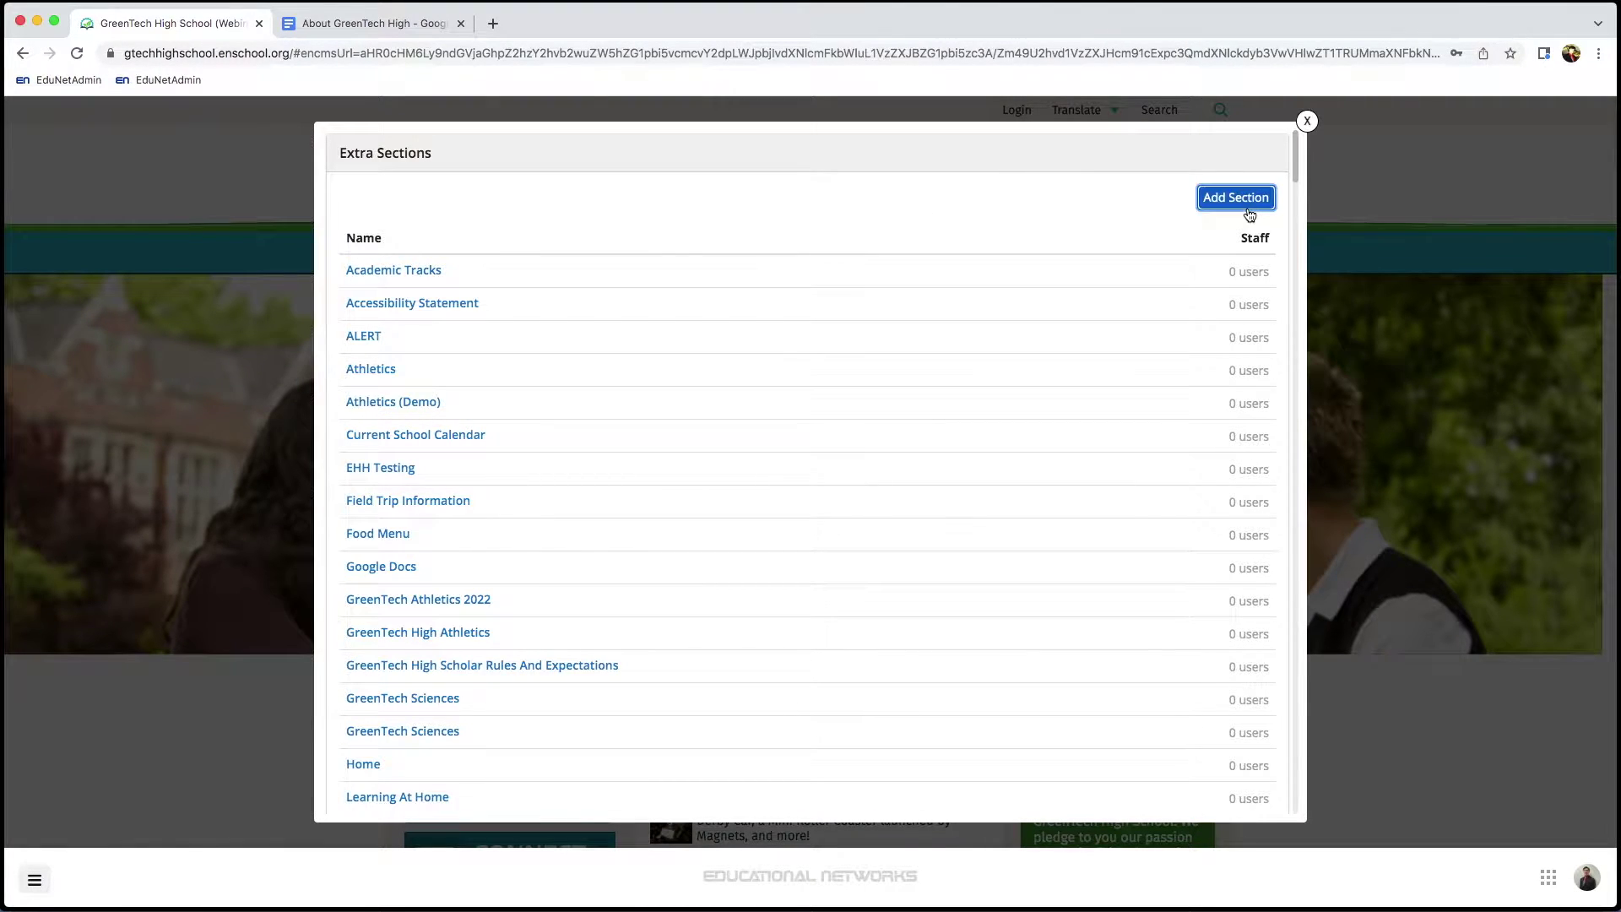
click(1243, 211)
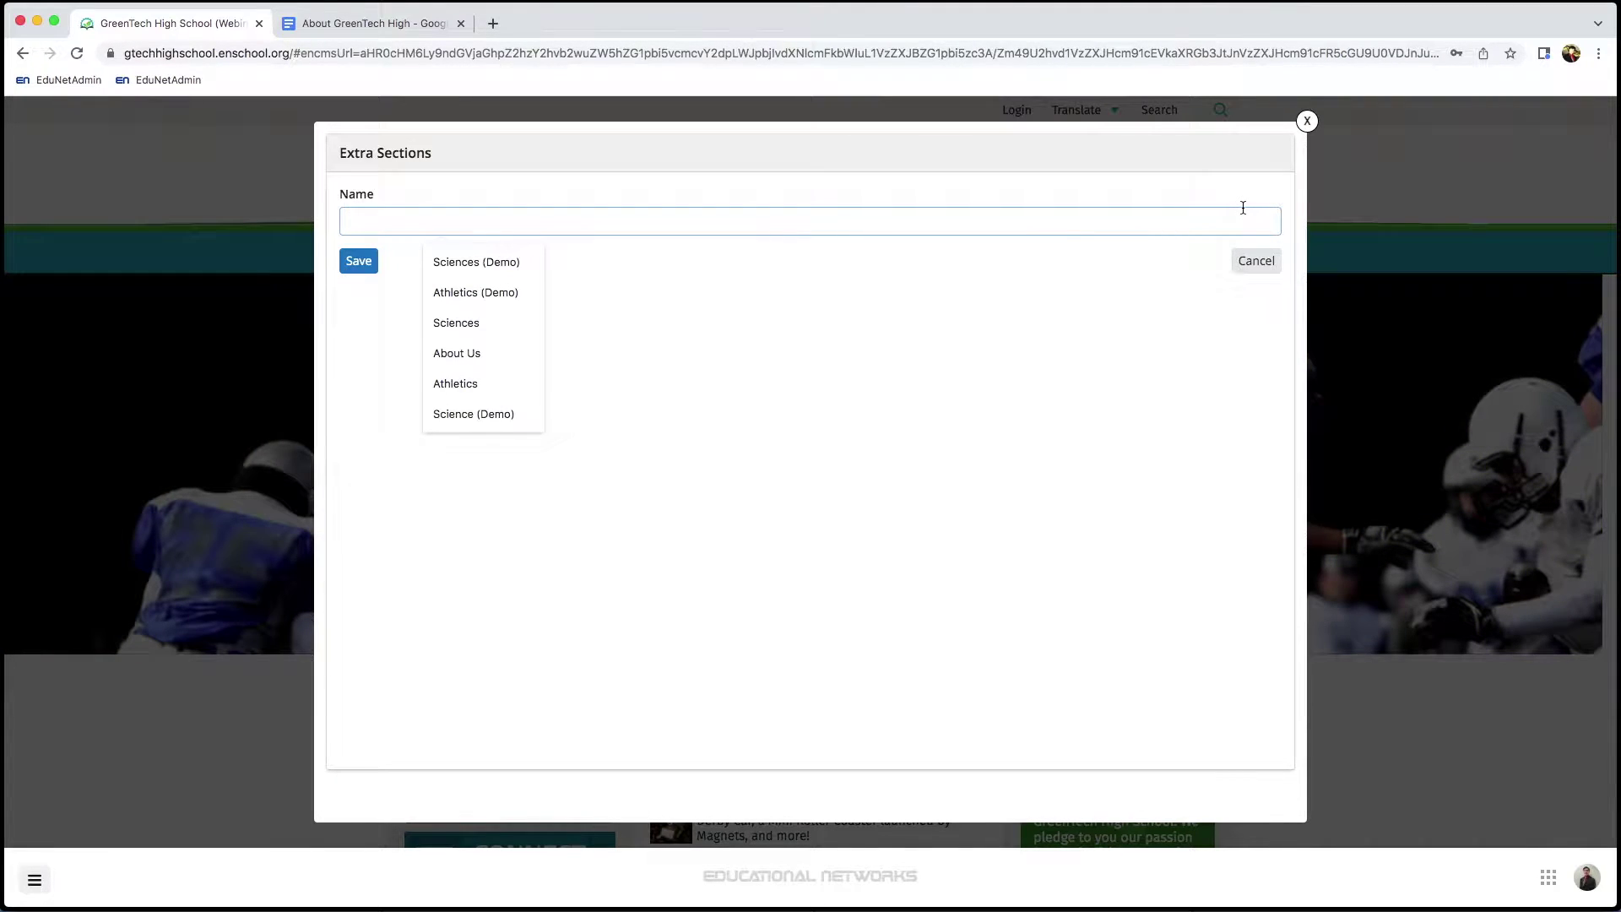
text(About Us)
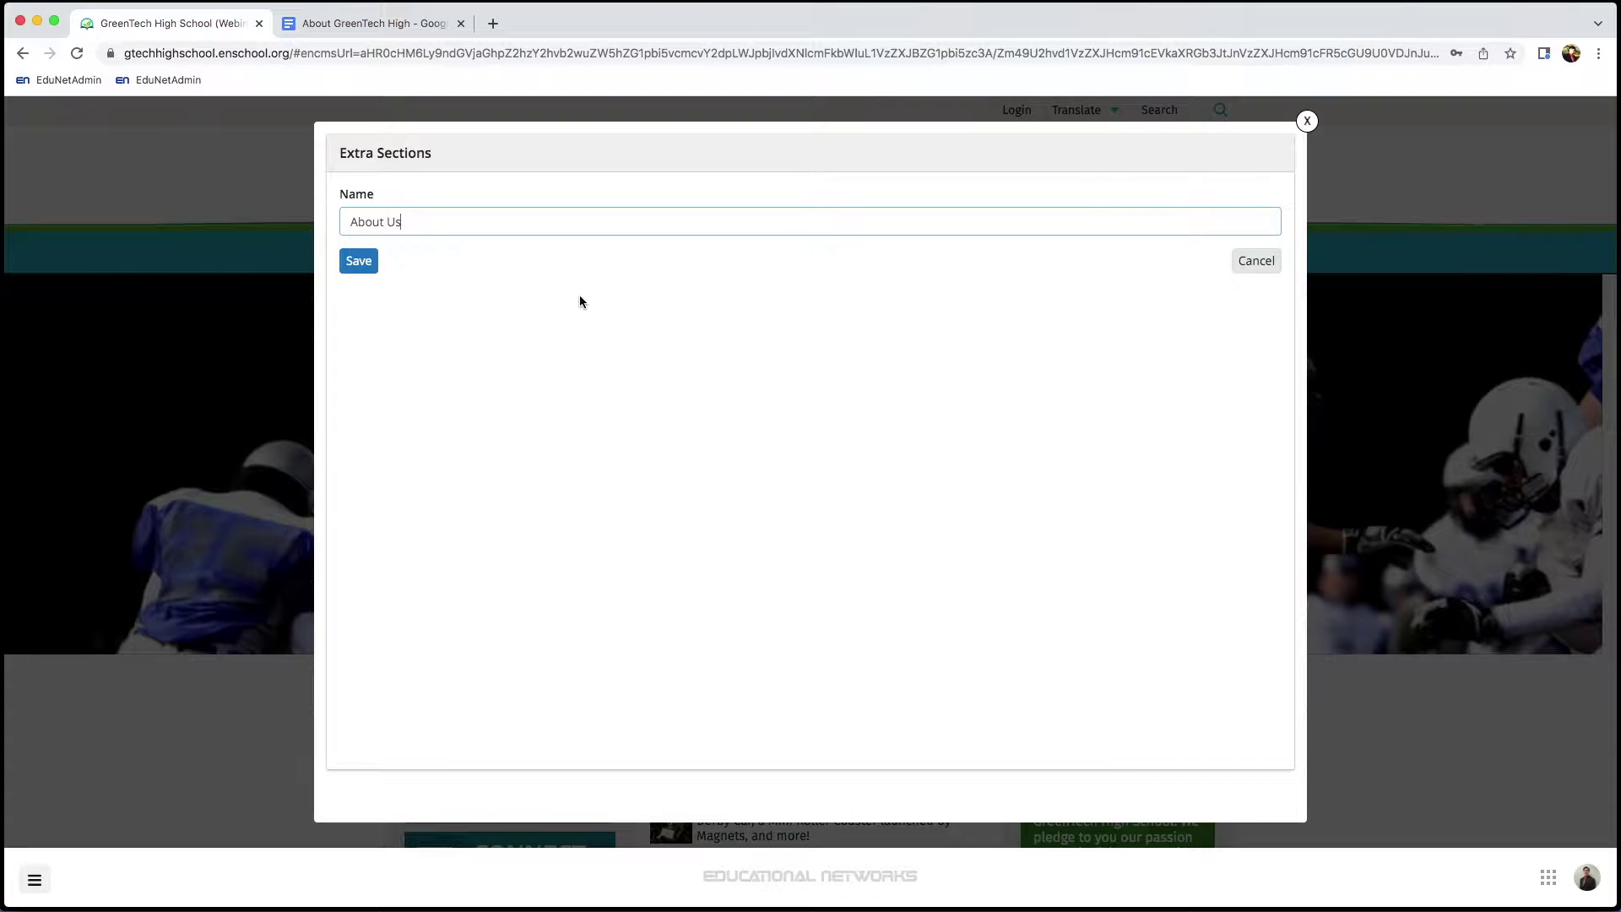
click(367, 263)
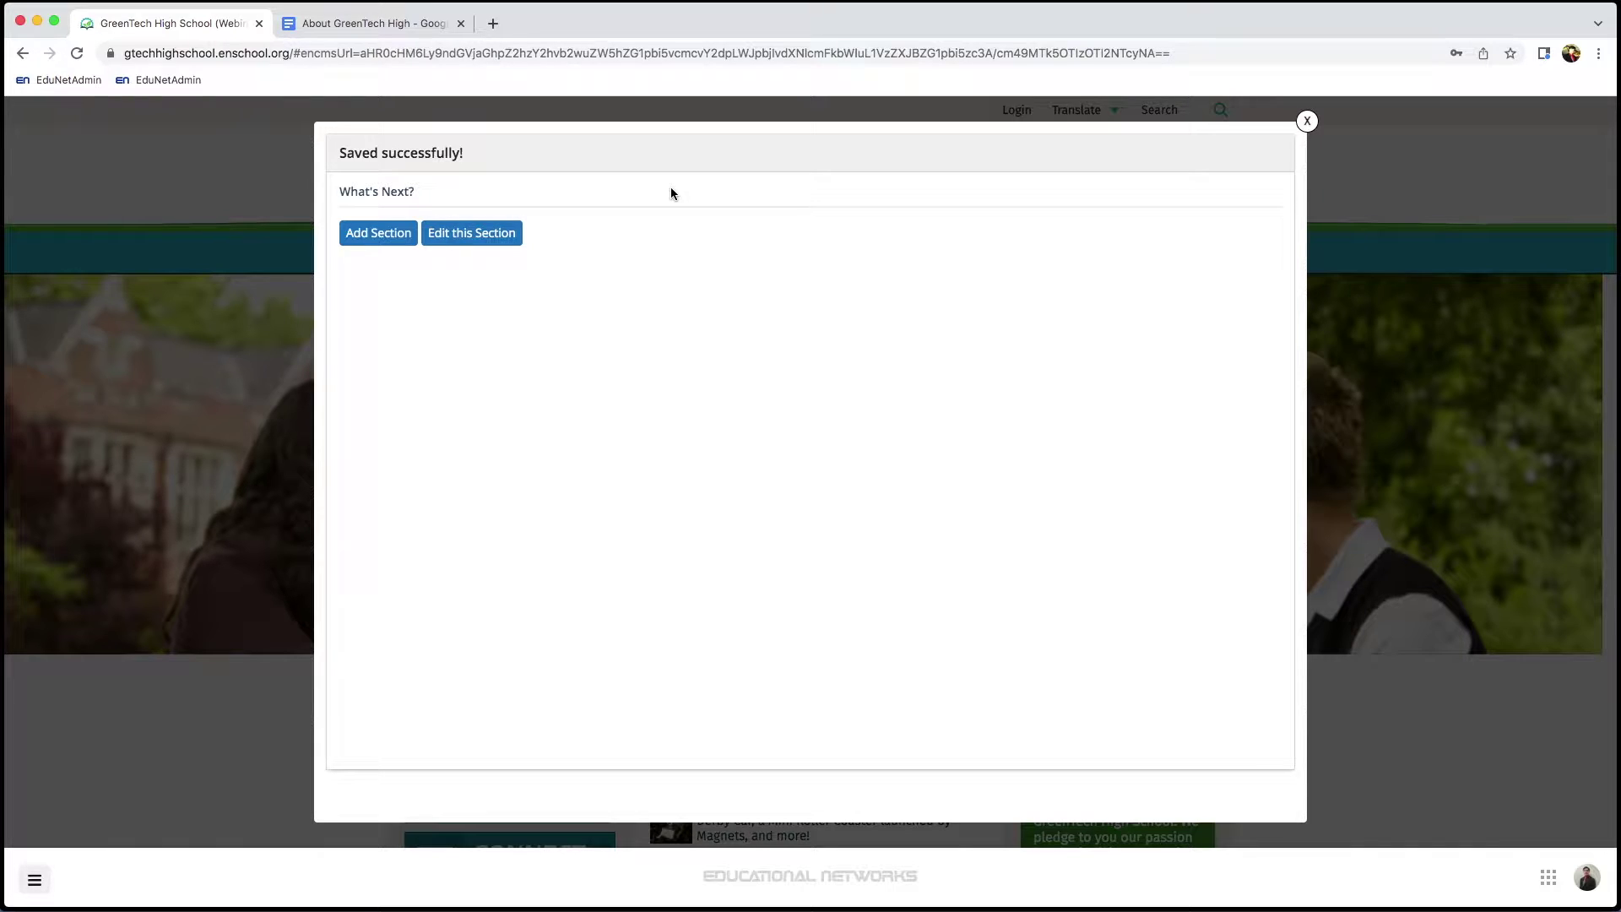
- Create a page of type Other titled "Home" in the About Us extra section
click(34, 881)
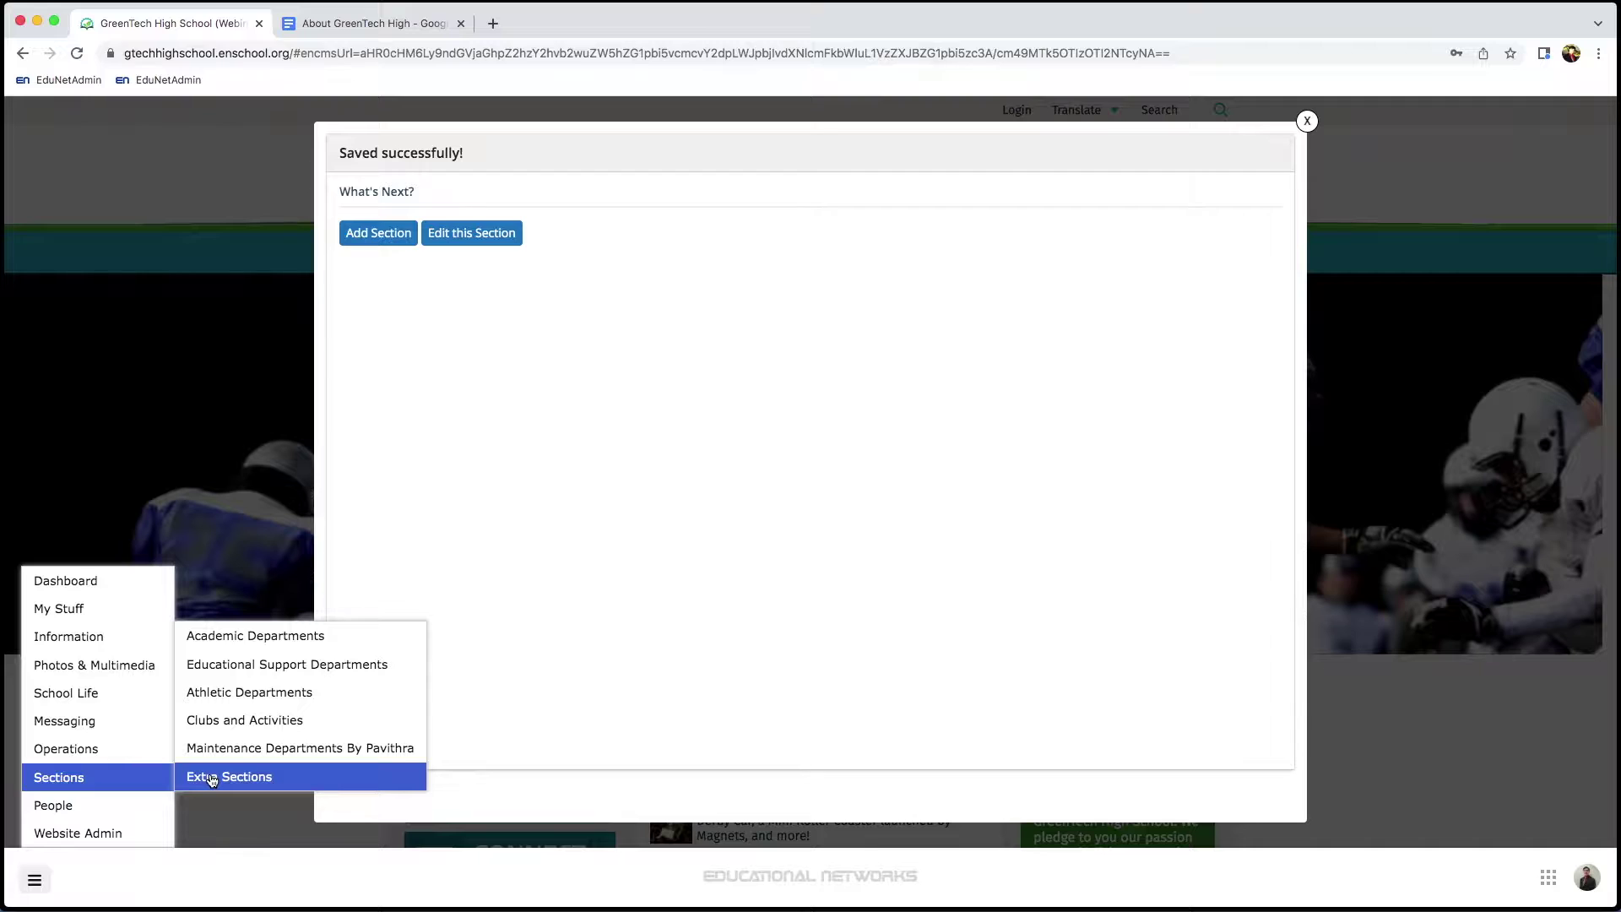
click(212, 777)
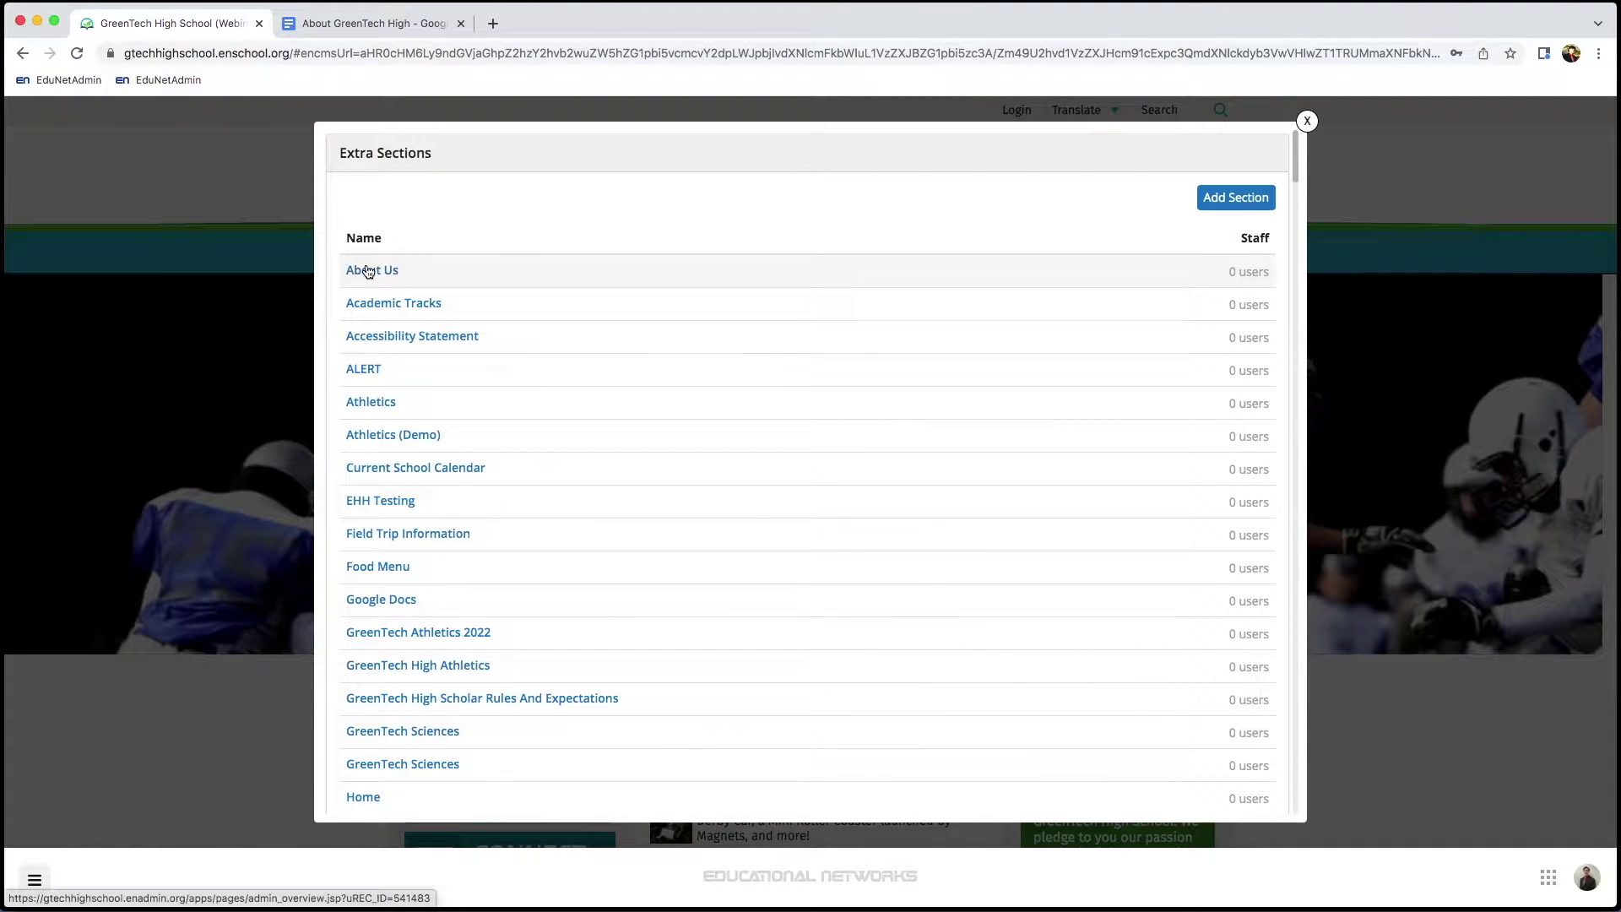
click(373, 271)
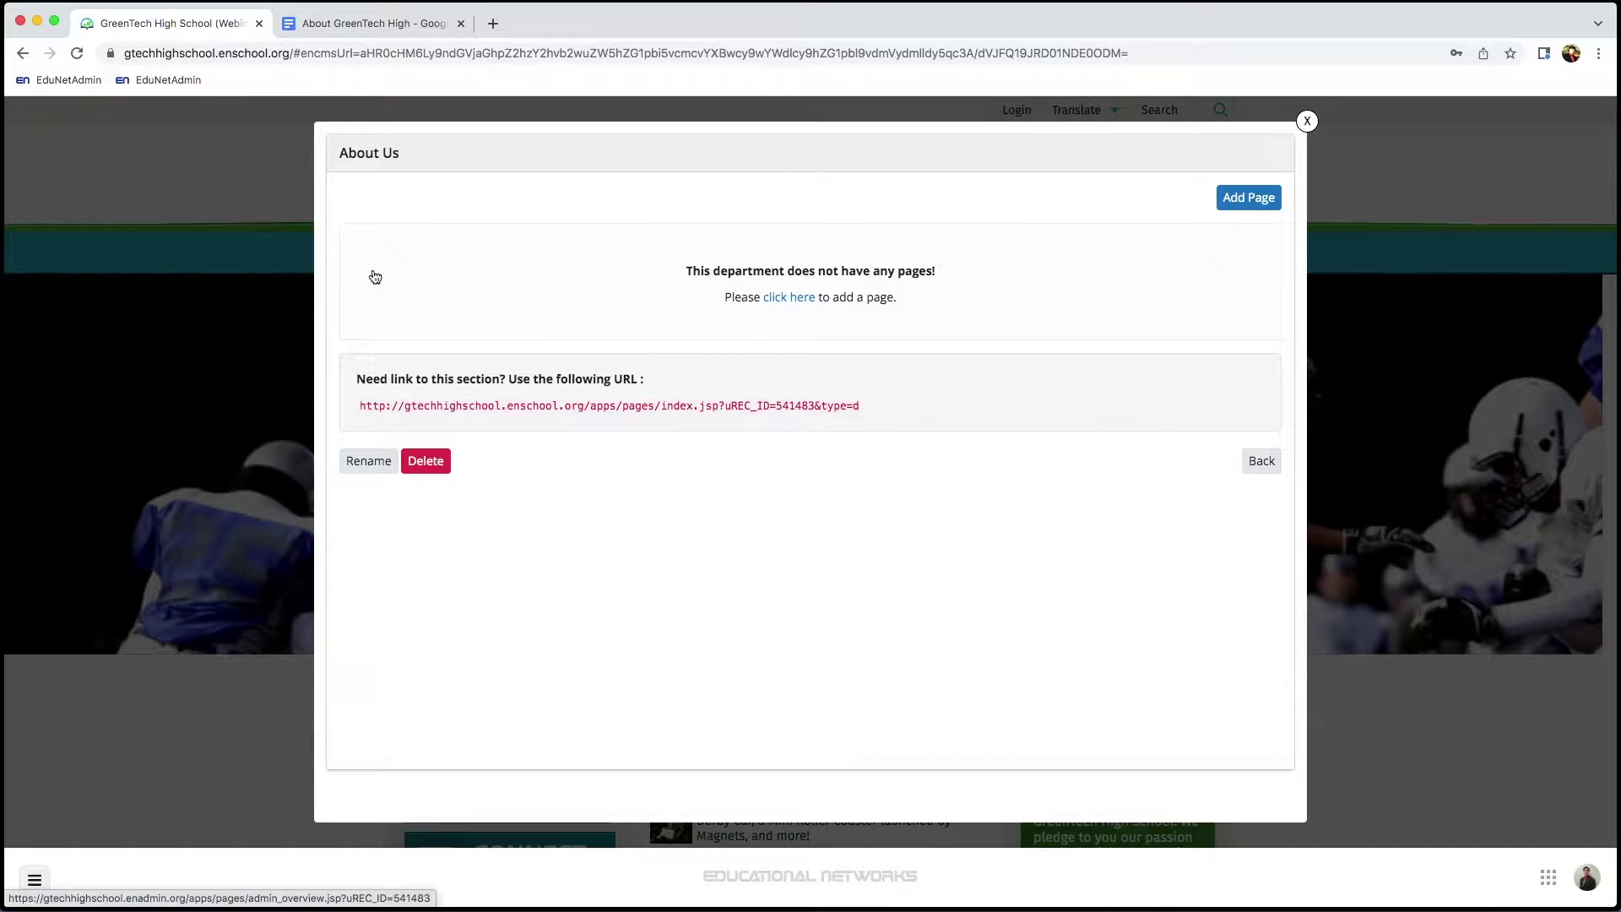
click(1230, 205)
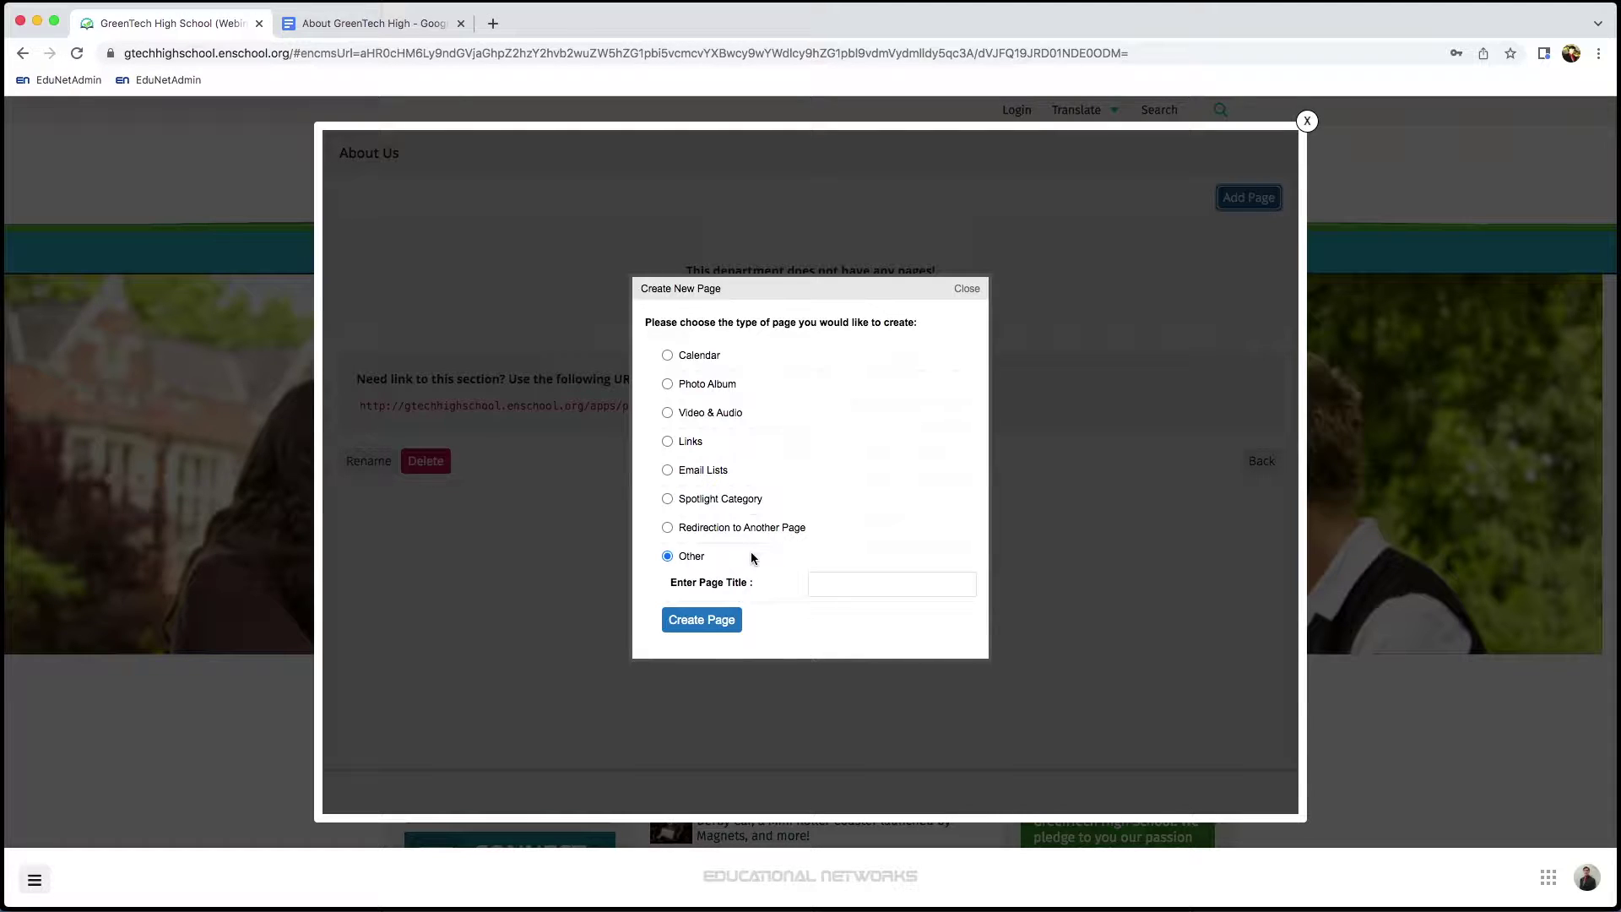
click(859, 592)
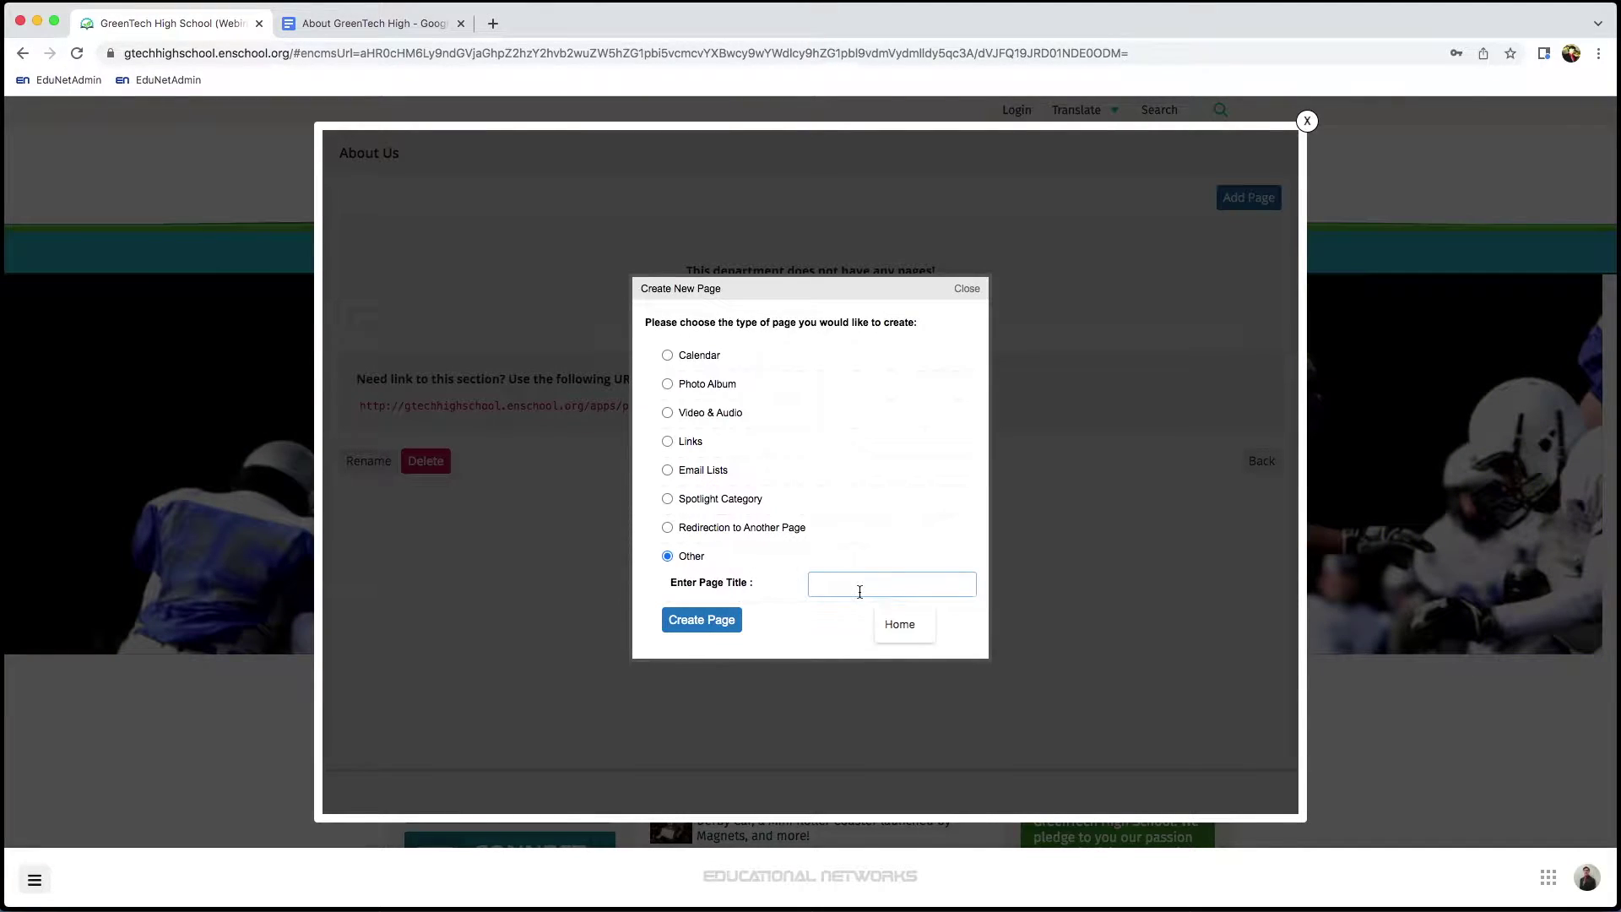
text(Home)
click(723, 622)
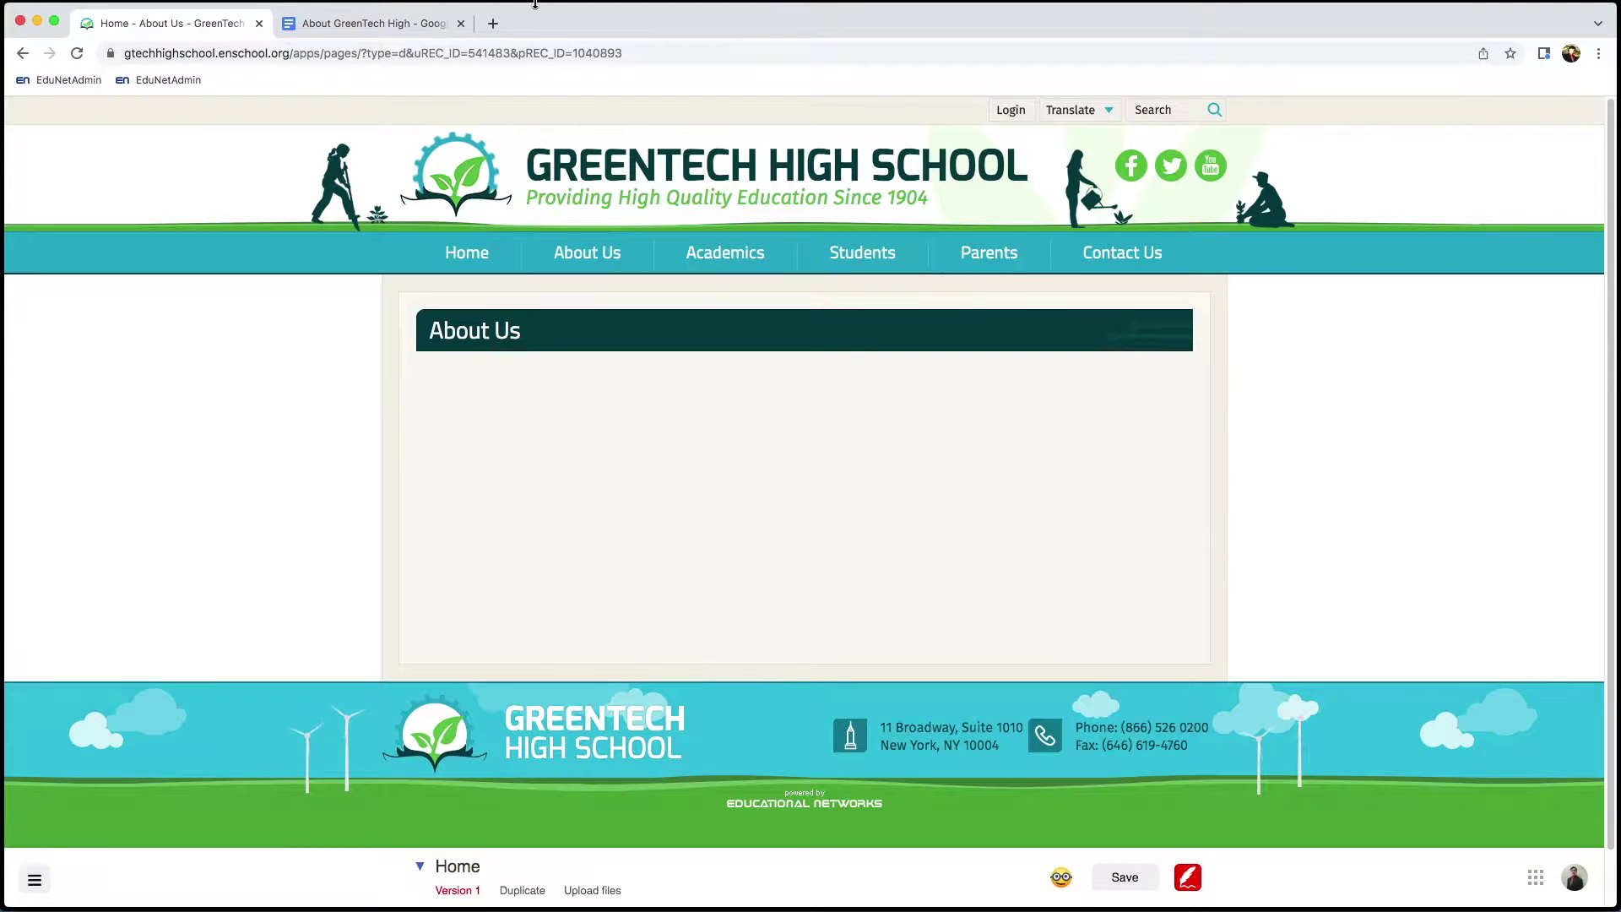
- Copy the selected introductory paragraph from the About GreenTech High Google Doc into the page body and remove the trailing blank lines
click(348, 24)
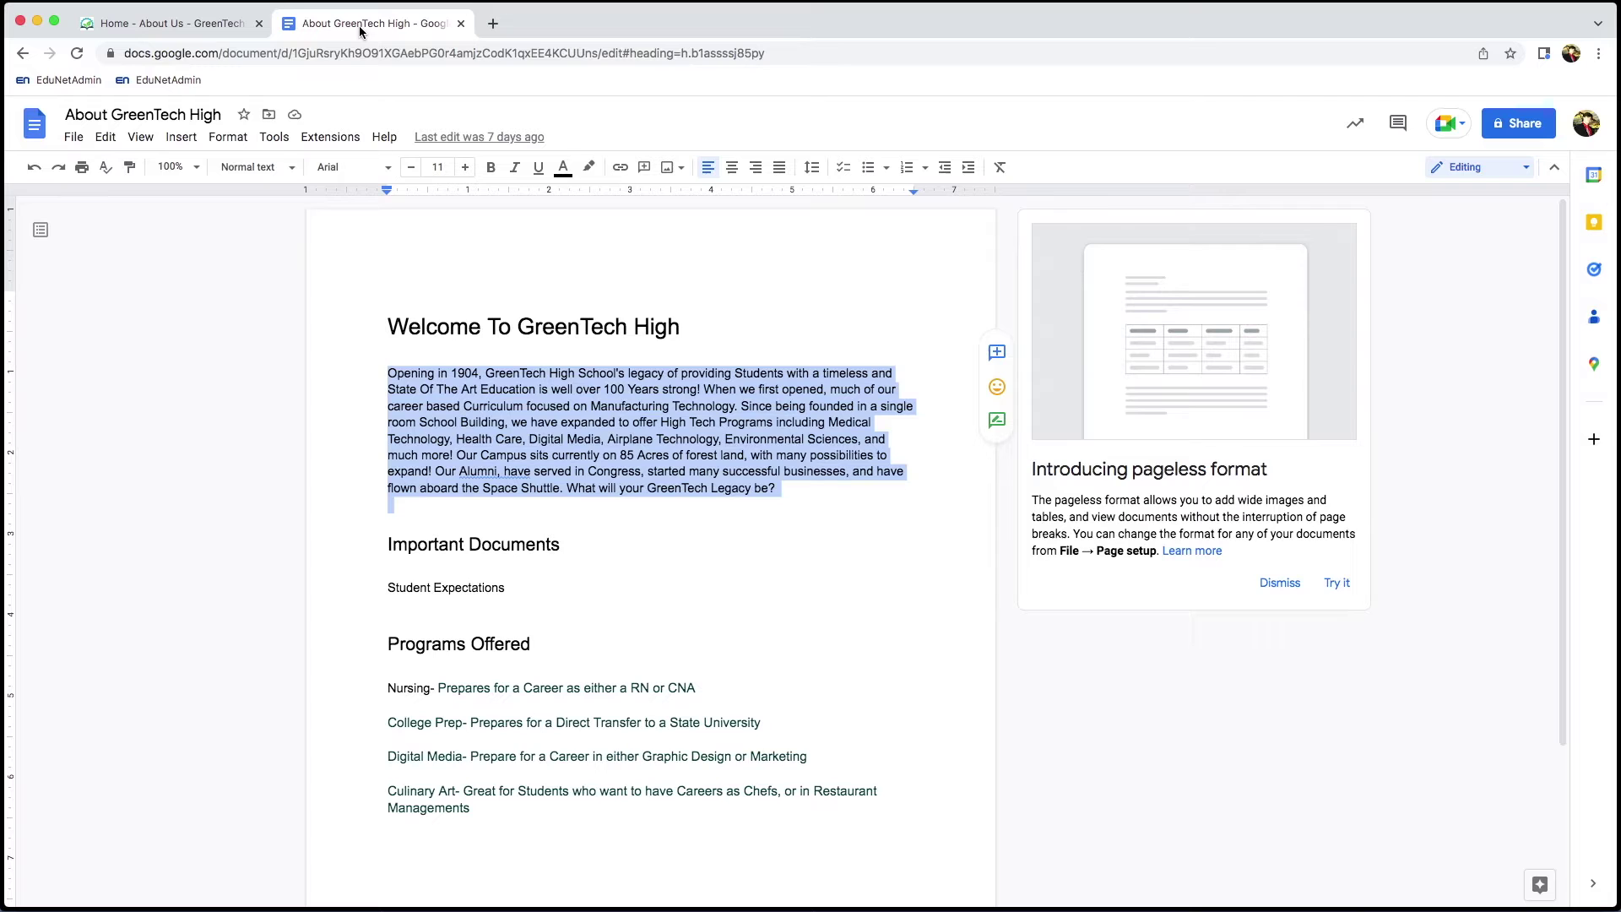
right_click(472, 386)
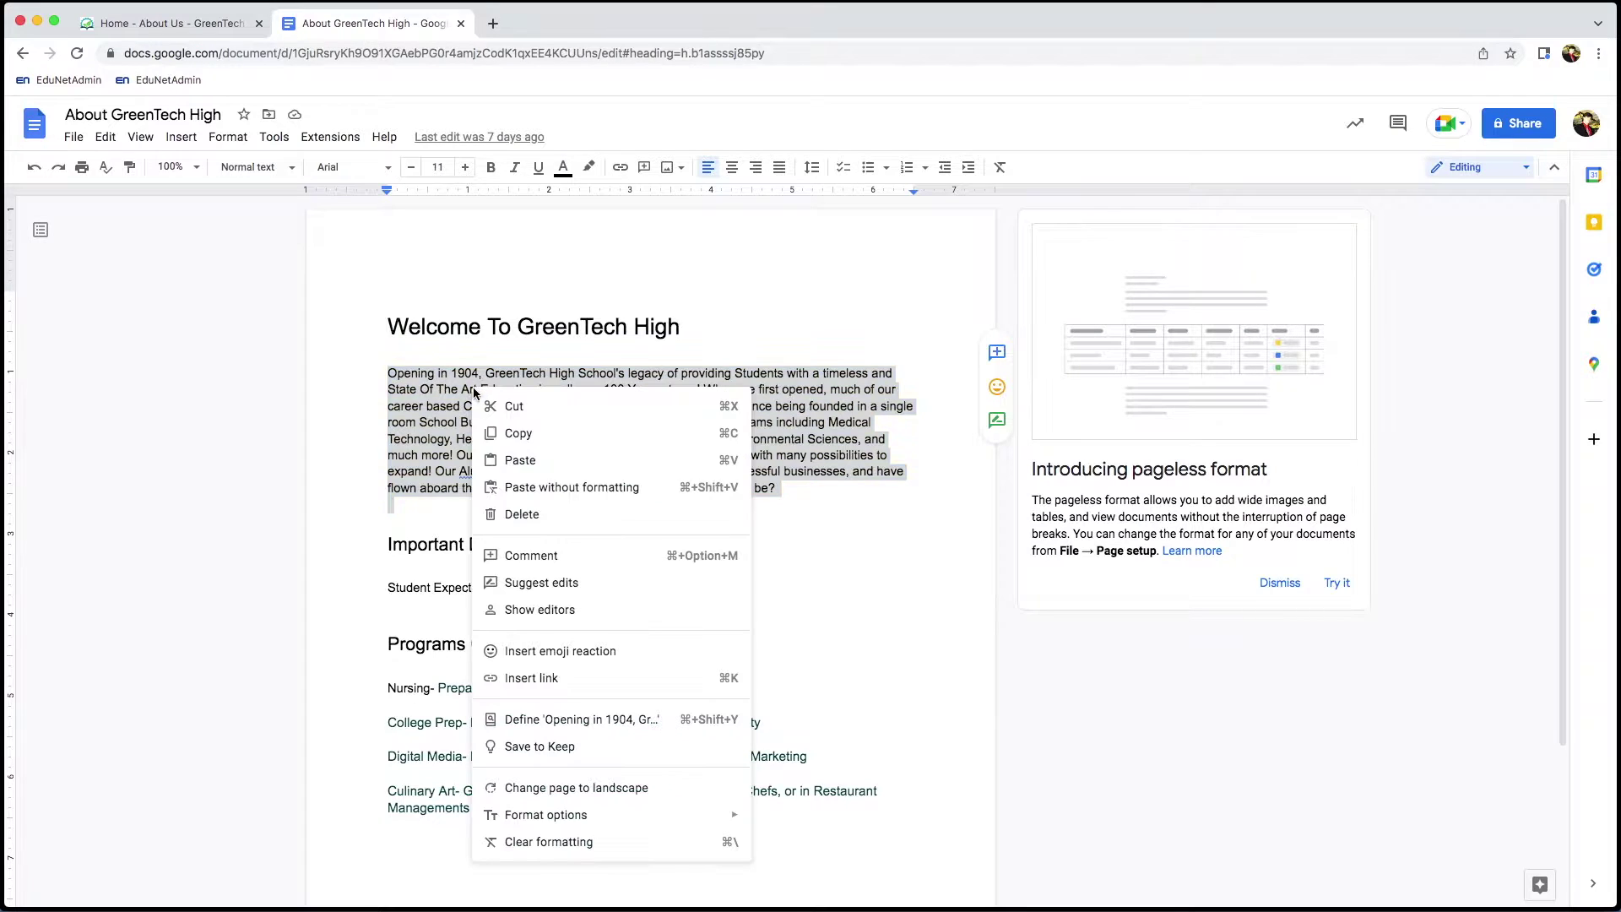
click(536, 437)
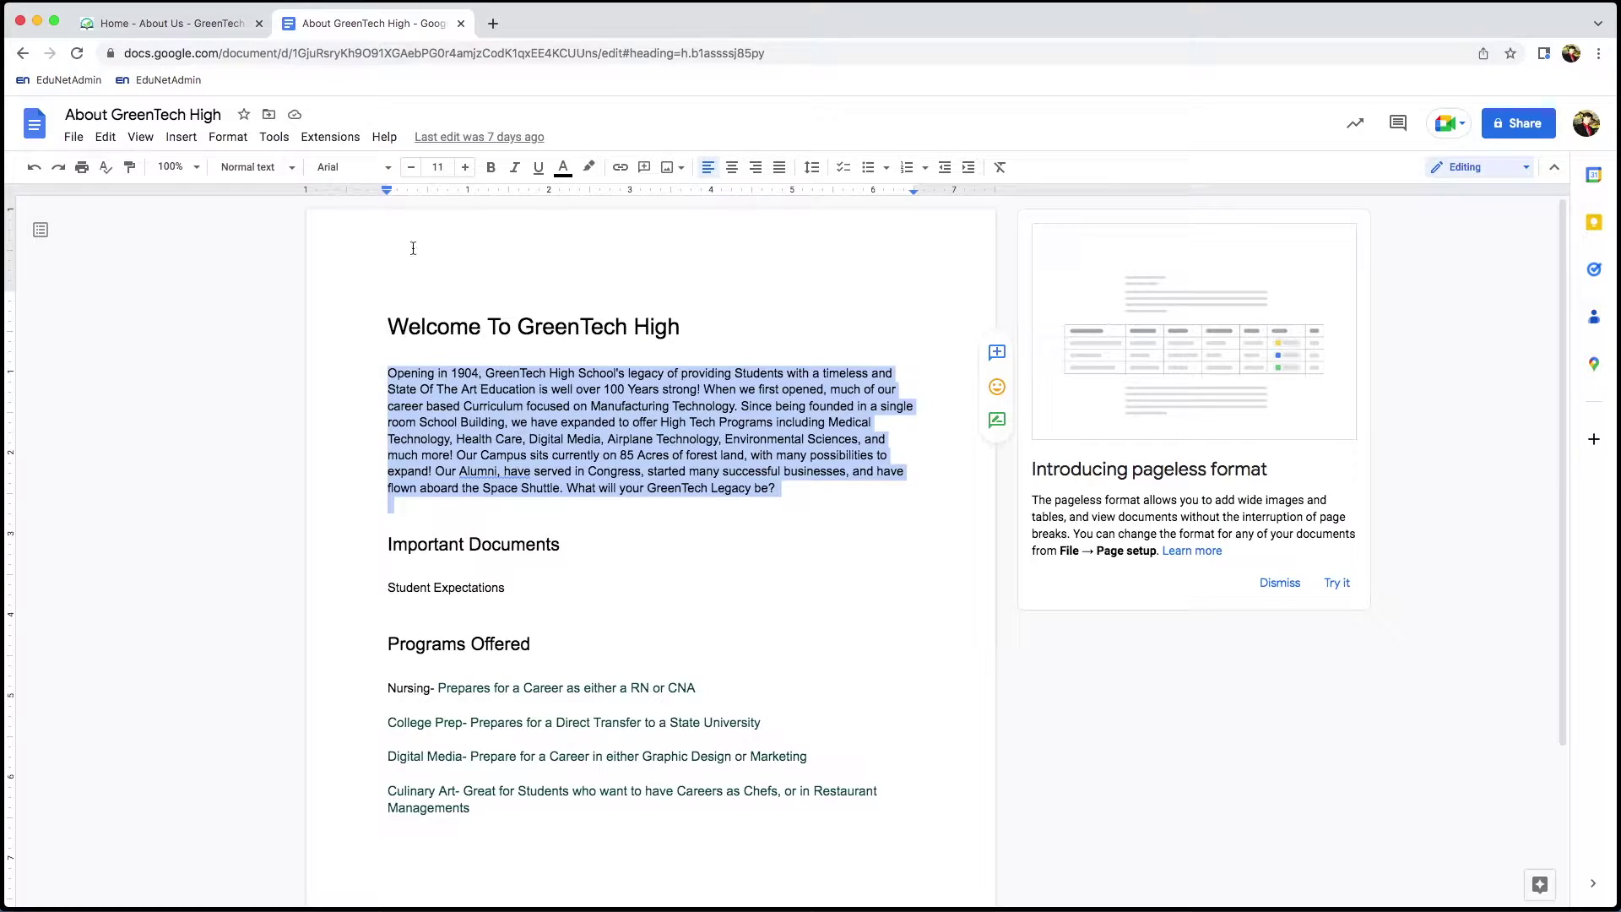
click(231, 31)
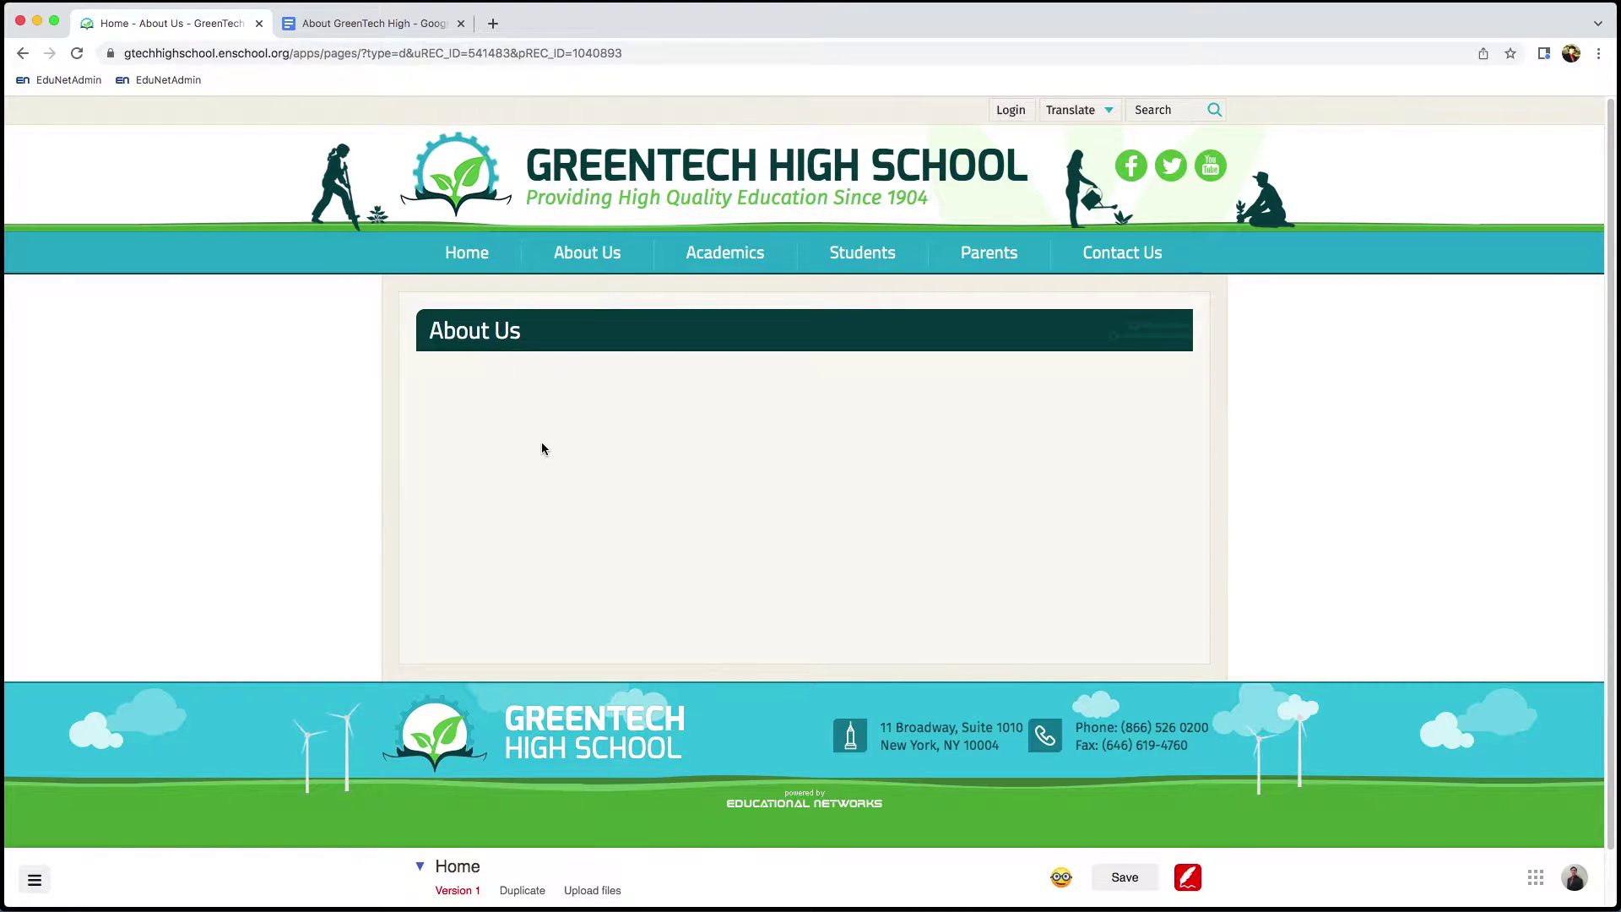
click(515, 377)
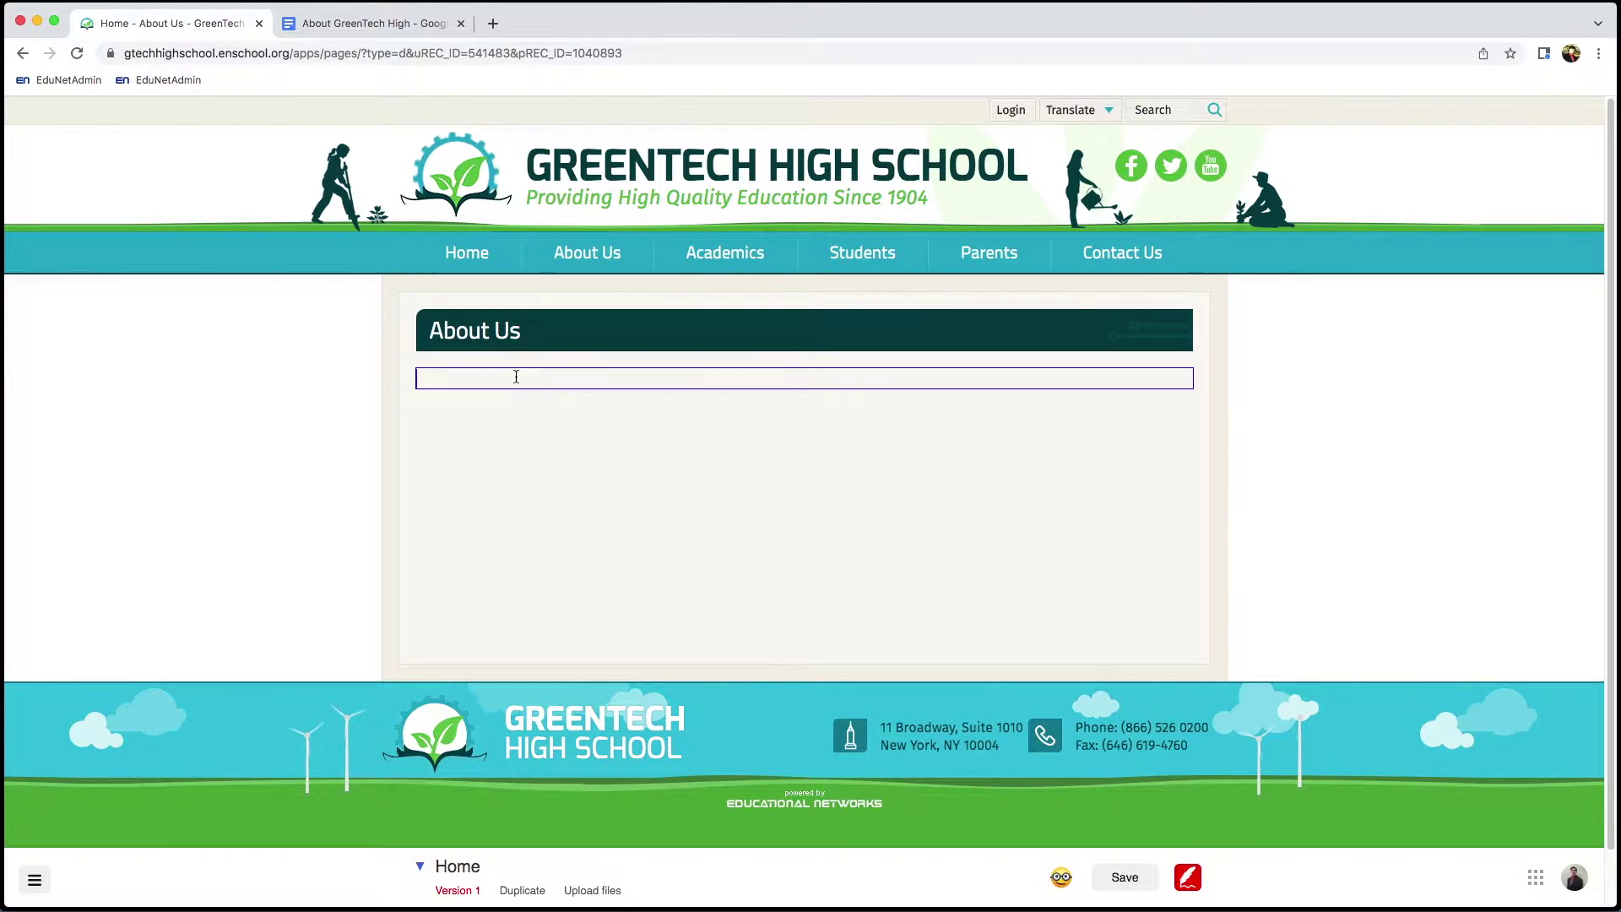
key(super+v)
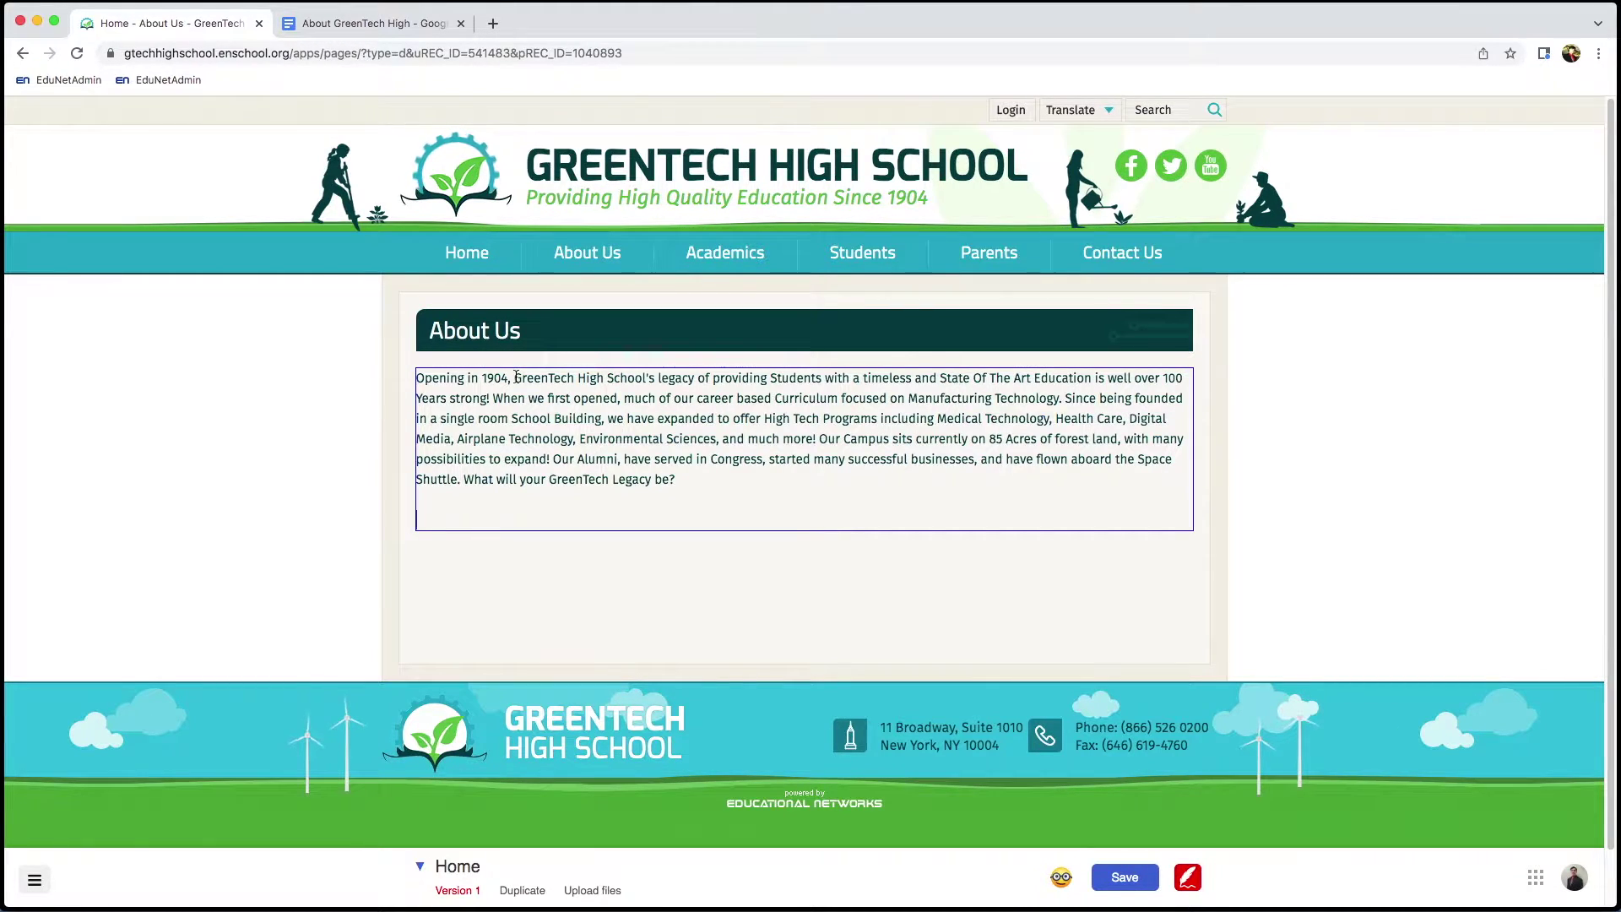
key(BackSpace)
key(BackSpace)
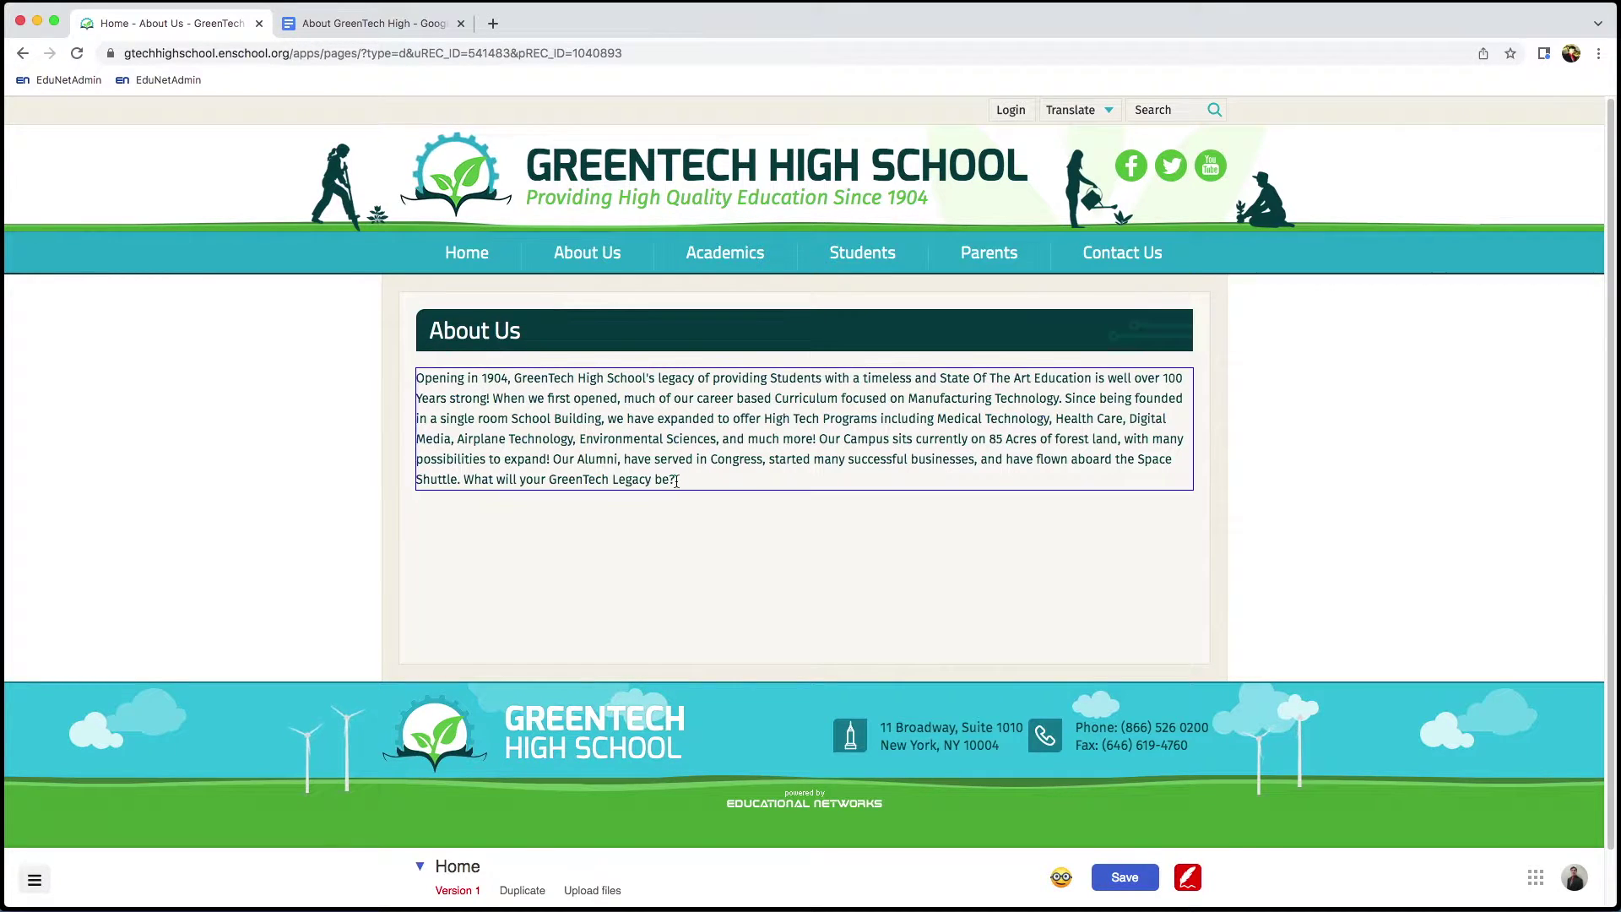
- Add the line "Welcome To GreenTech High!" above the introductory paragraph, separated from it by a blank line
drag(680, 480, 493, 398)
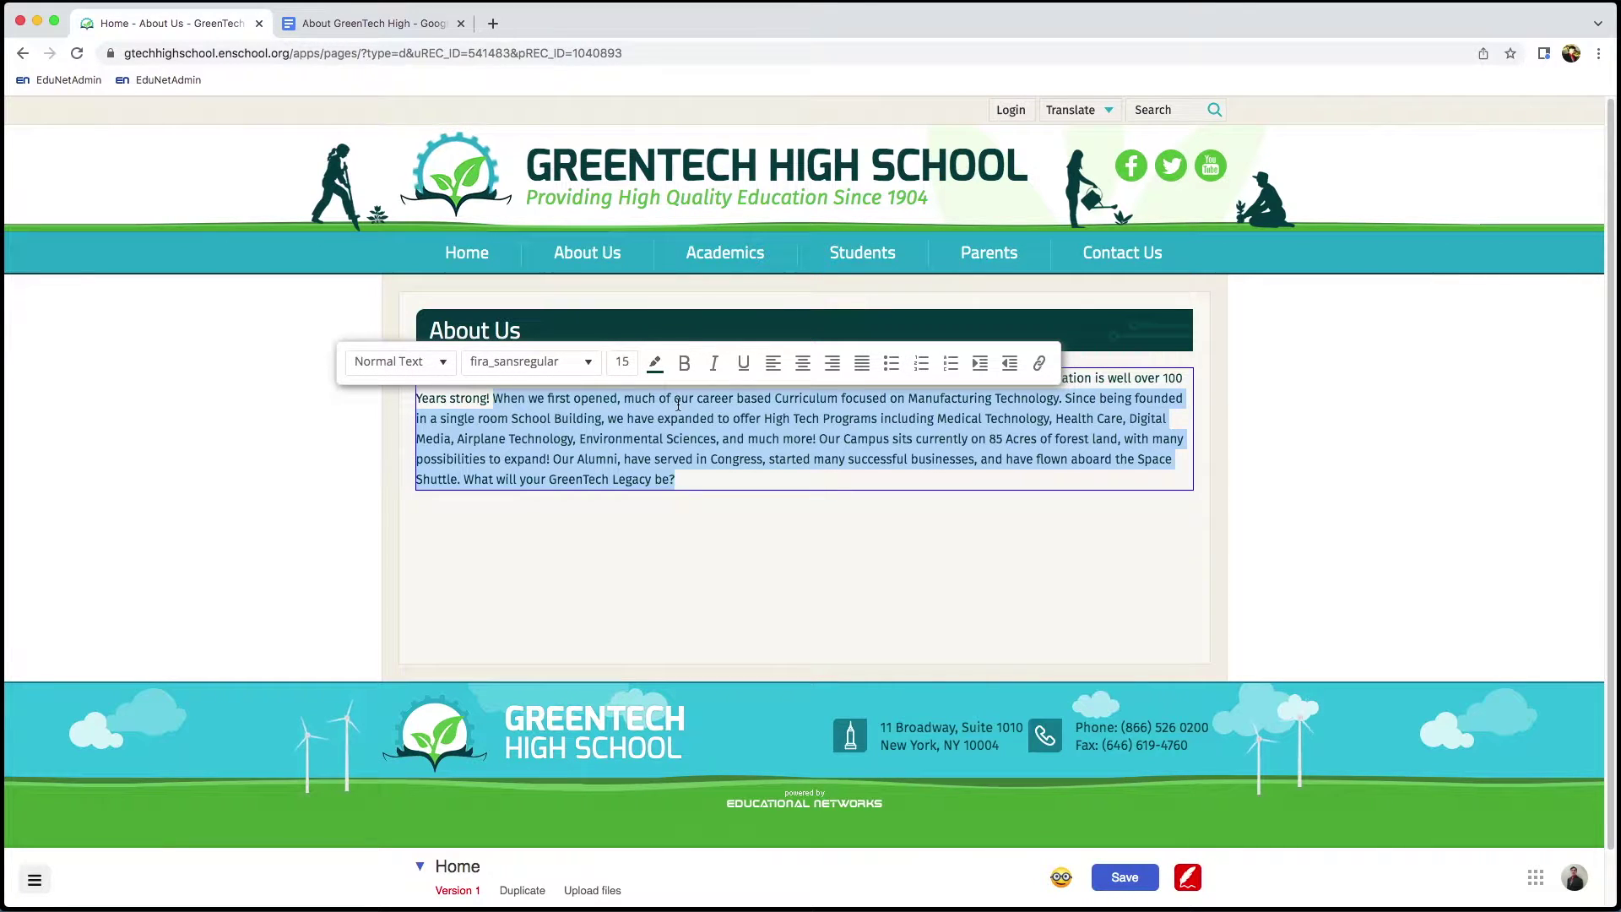
click(709, 480)
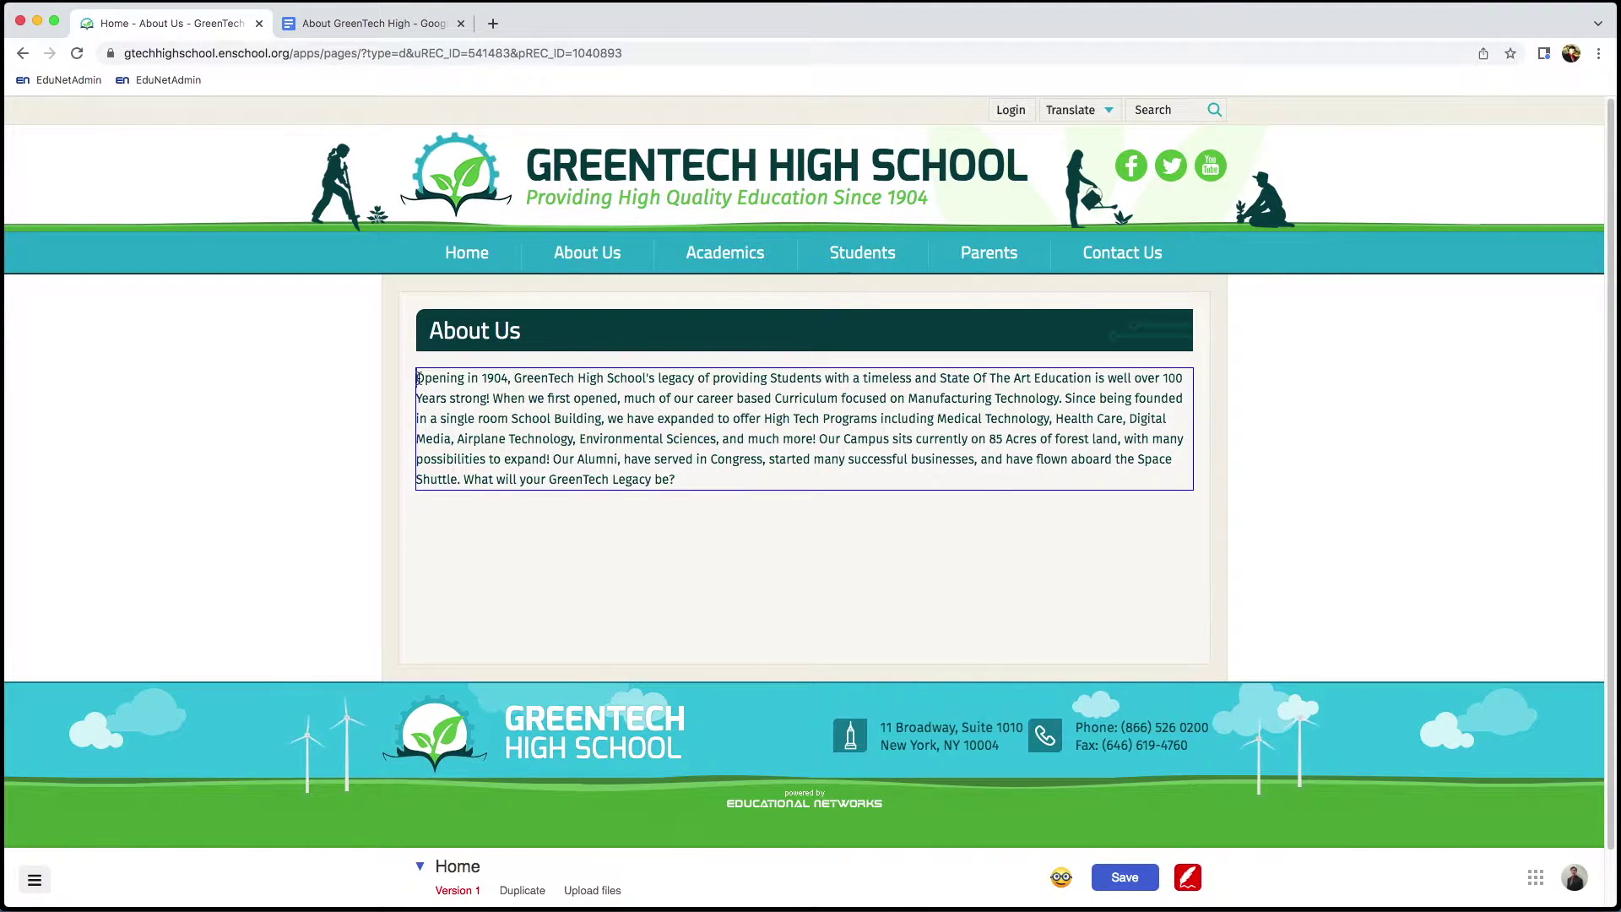
key(Return)
key(Return)
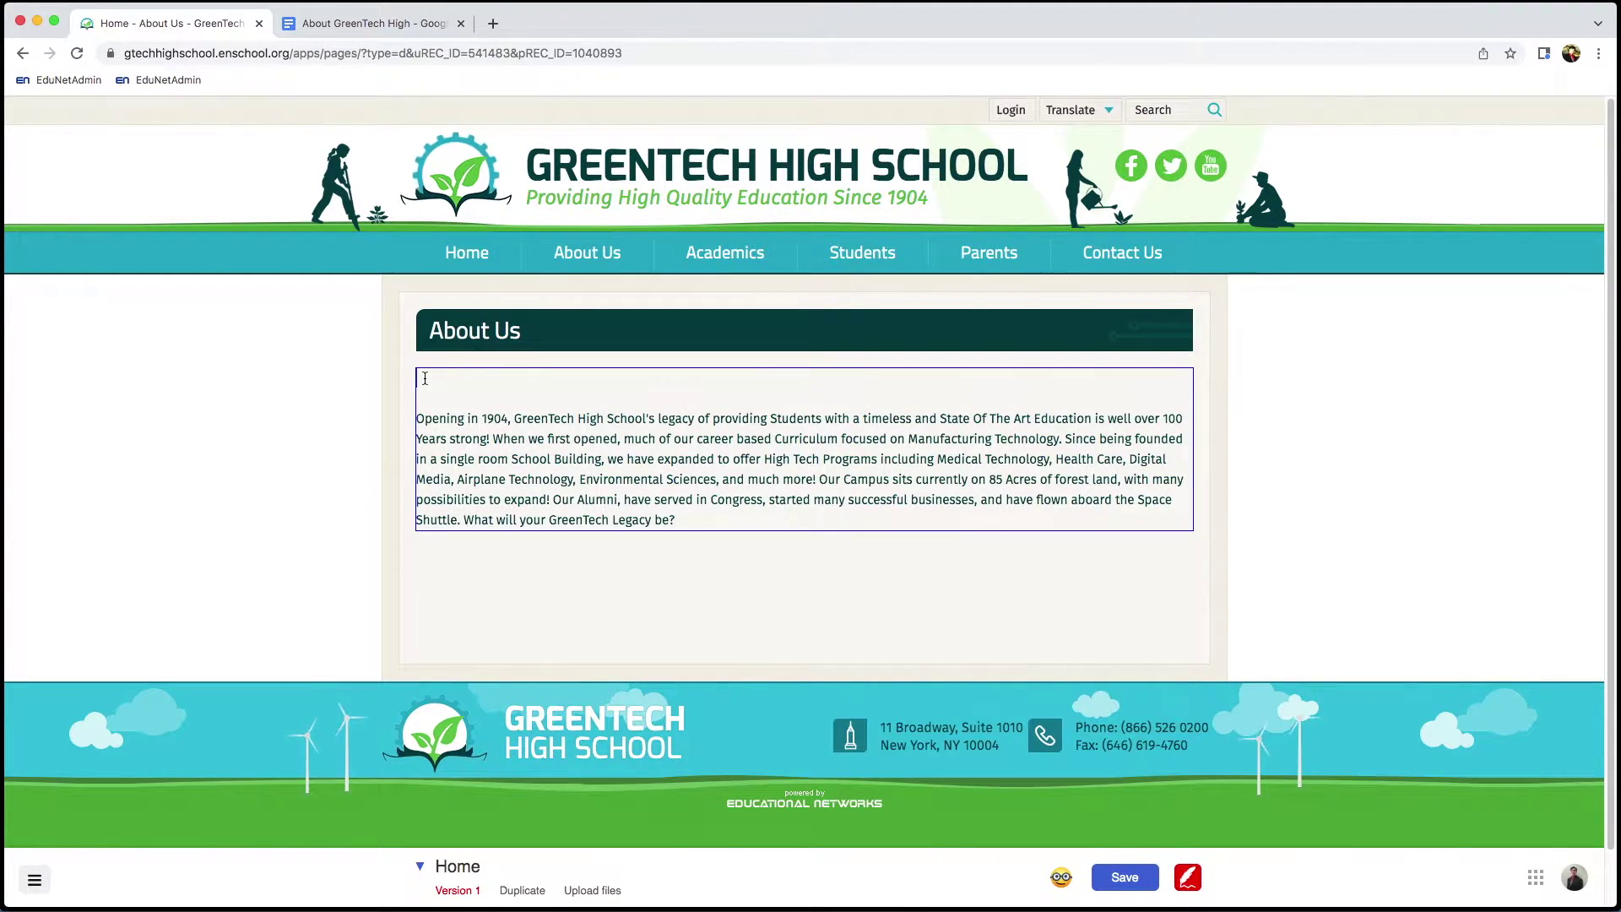
text(Welcome To GreenT)
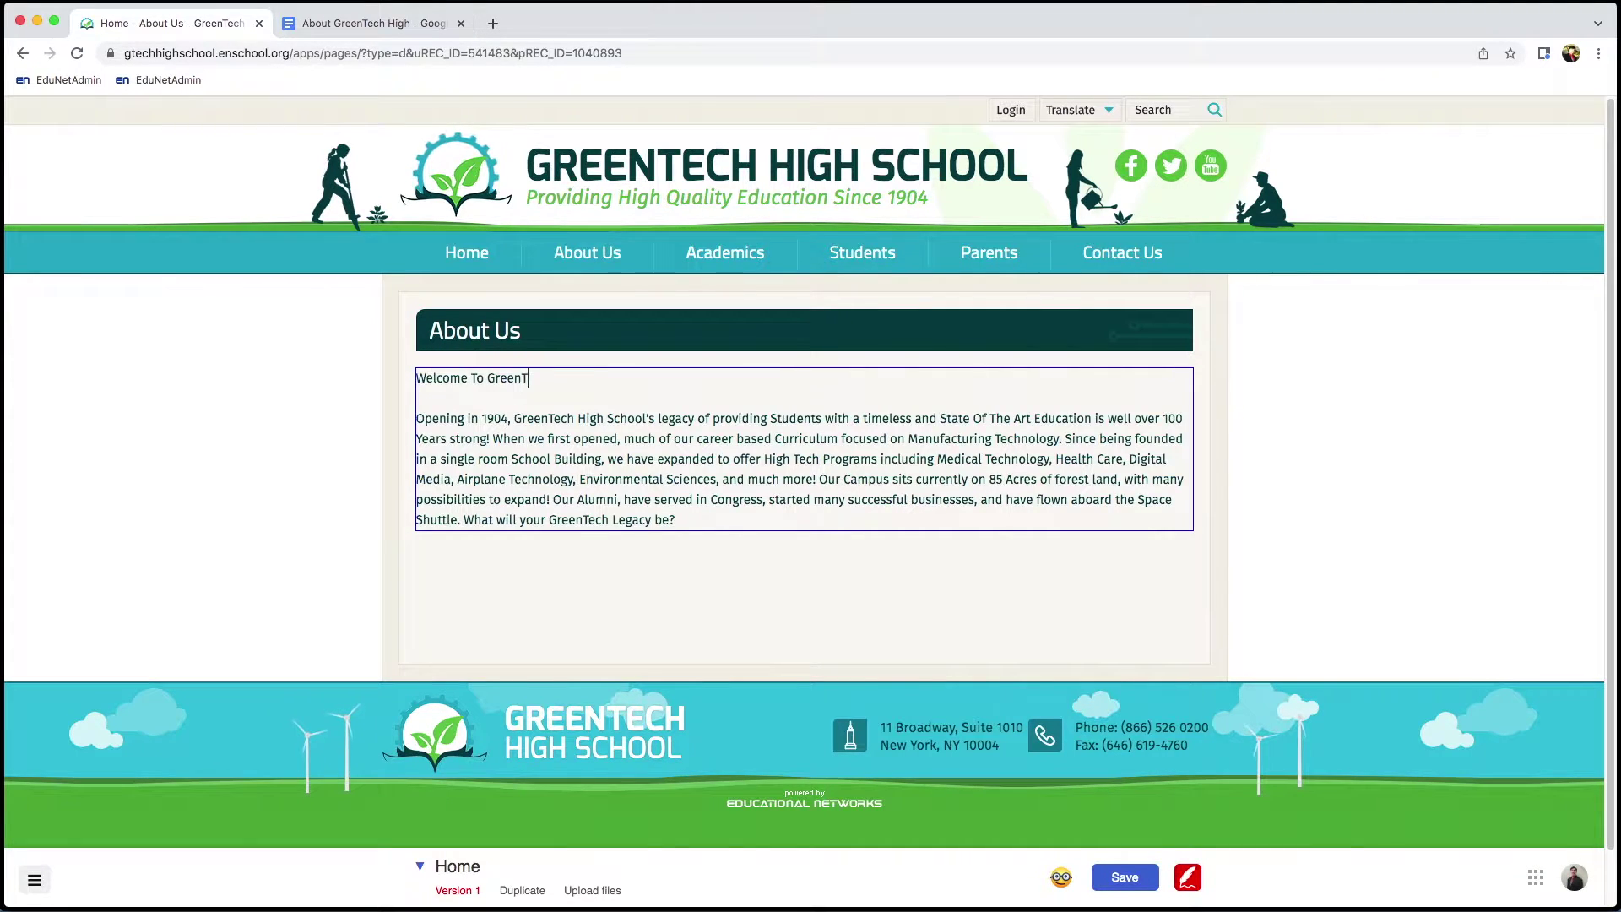
text(ech High!)
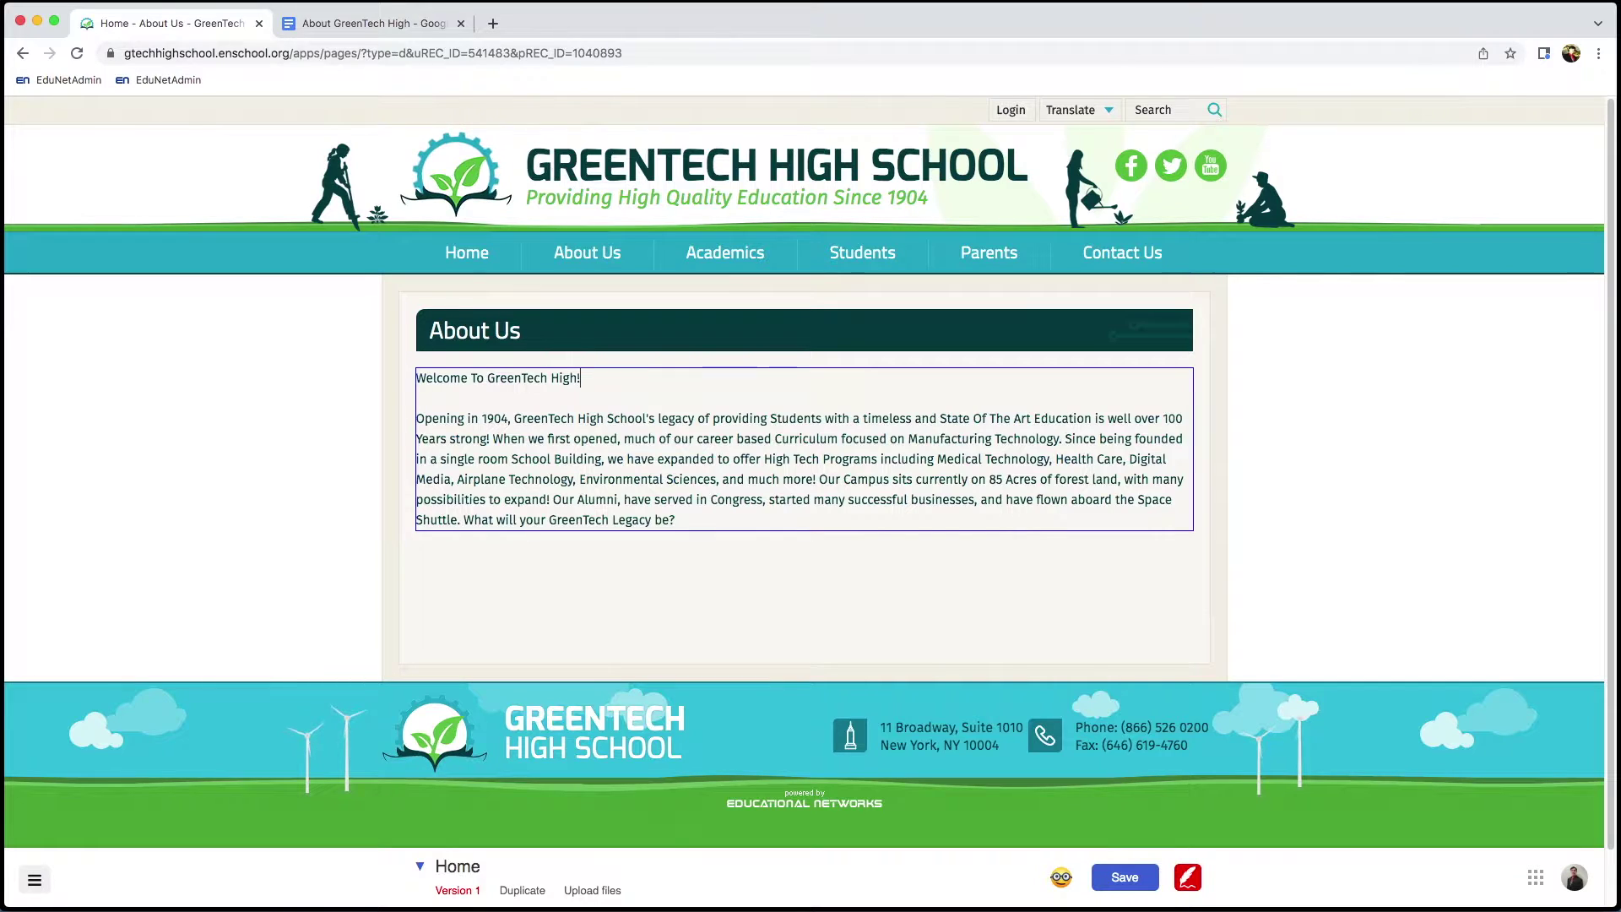
- Format the "Welcome To GreenTech High!" line as Heading 1
drag(591, 378, 416, 377)
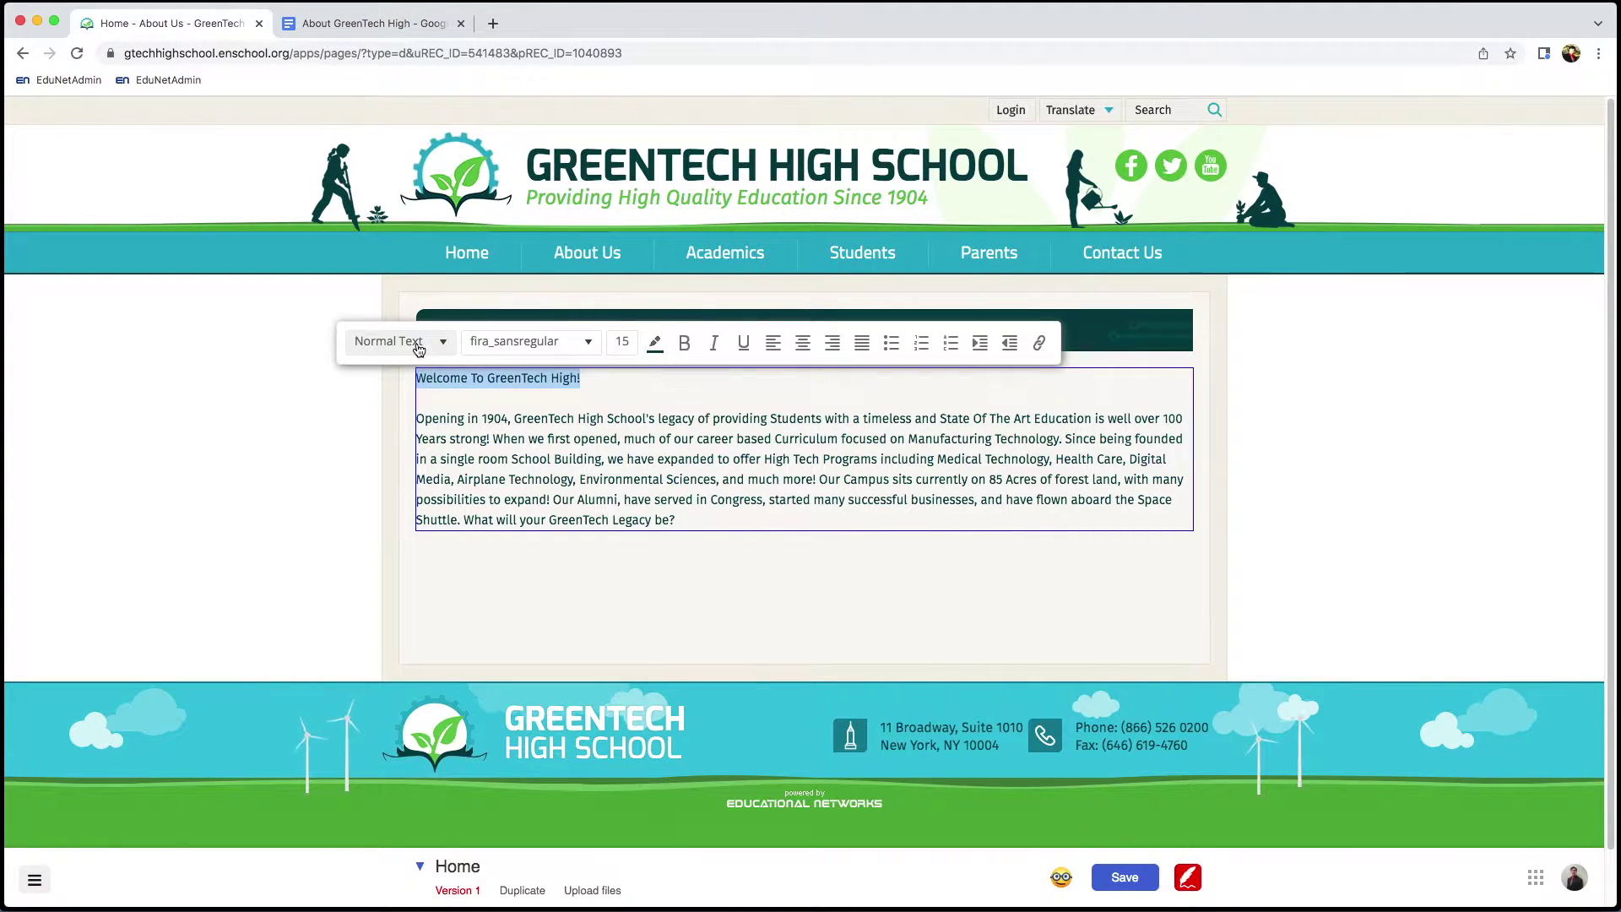
click(419, 342)
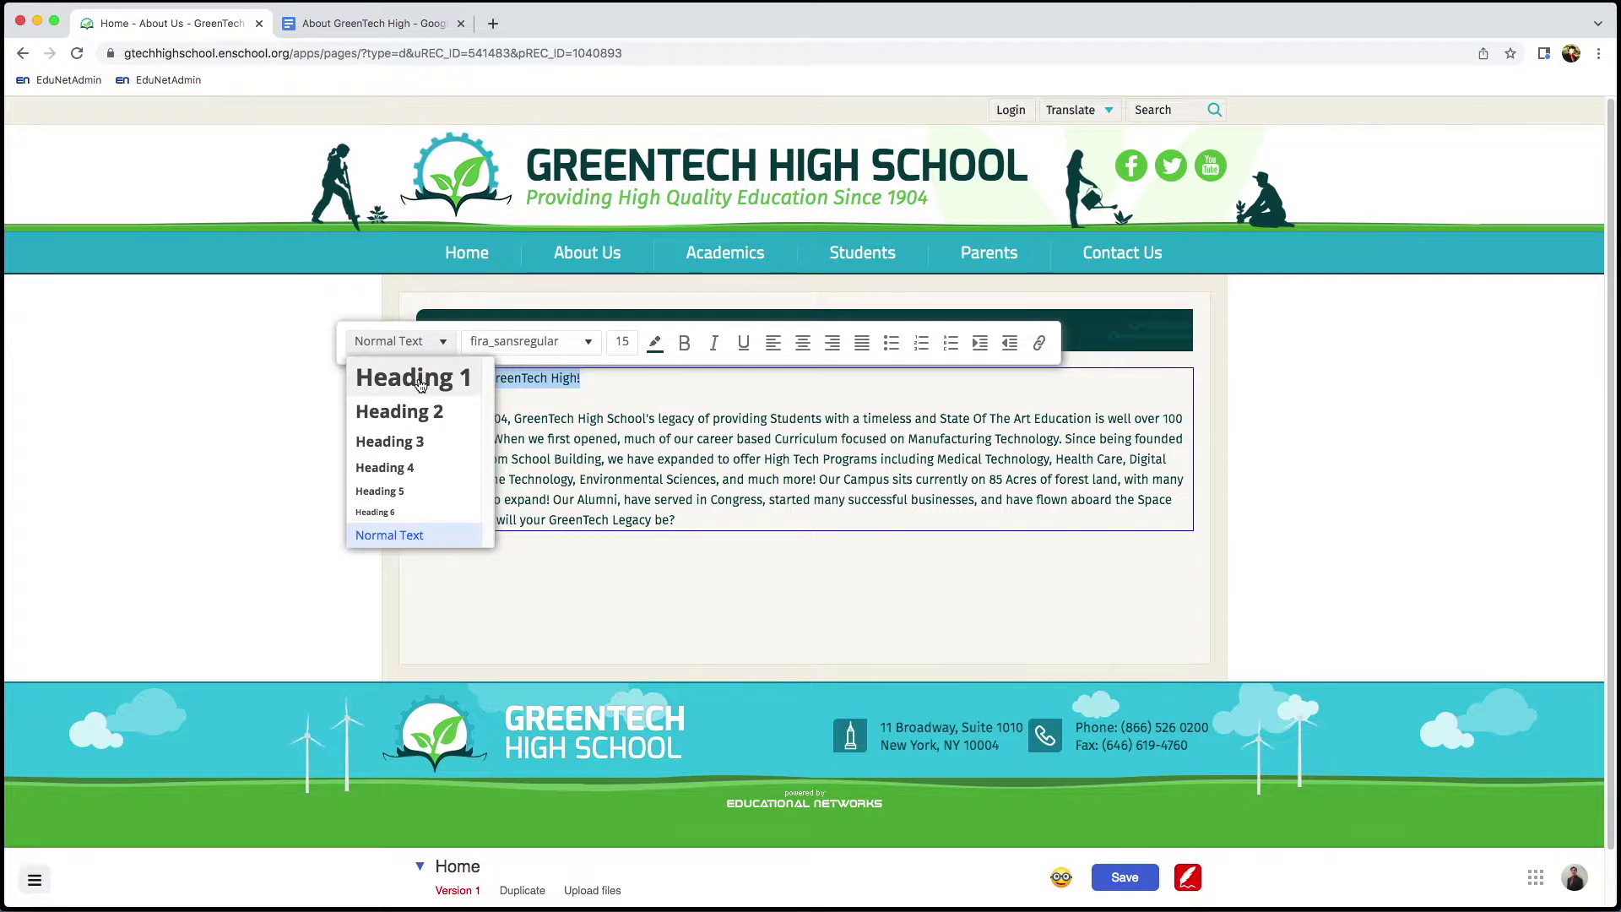
click(420, 385)
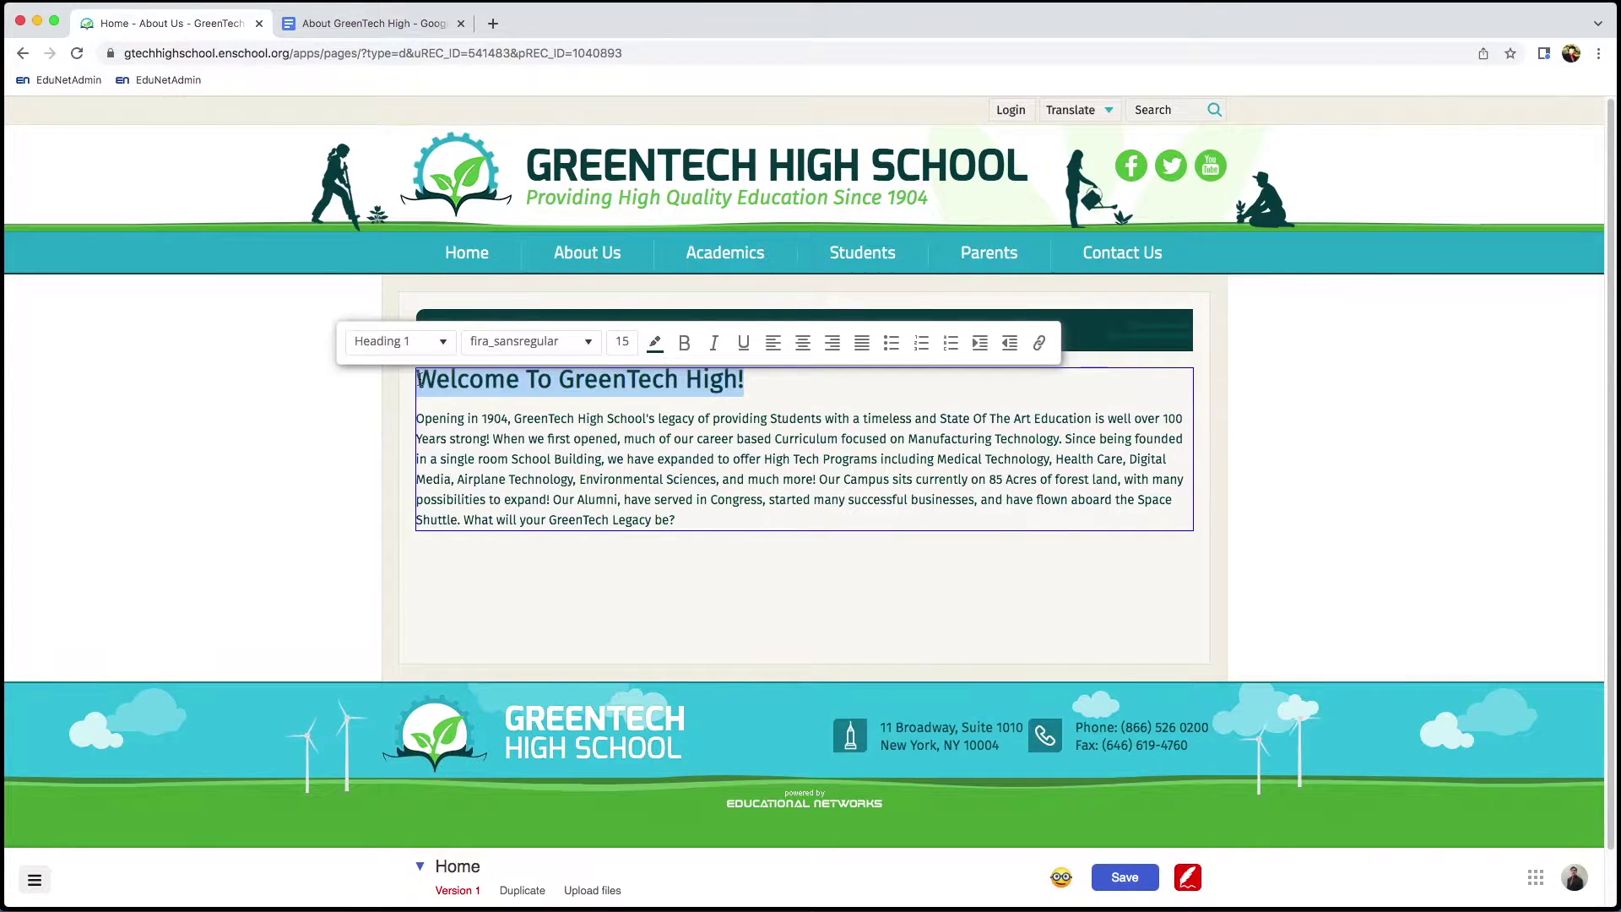
click(855, 608)
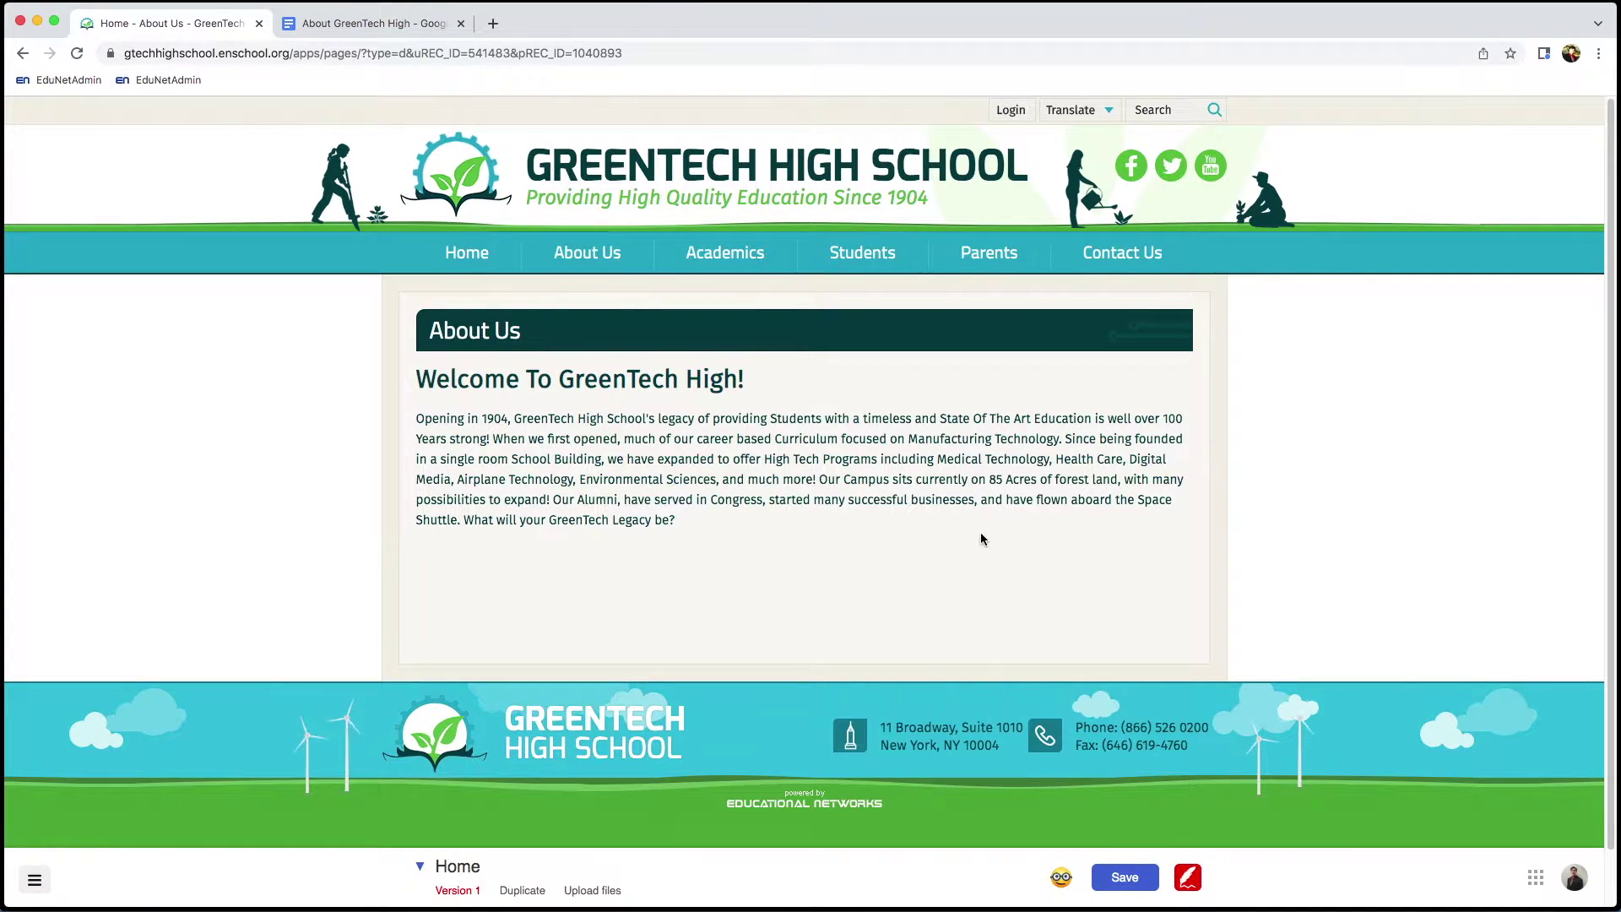
- Save the Home page and duplicate it, confirming the duplication
click(1127, 883)
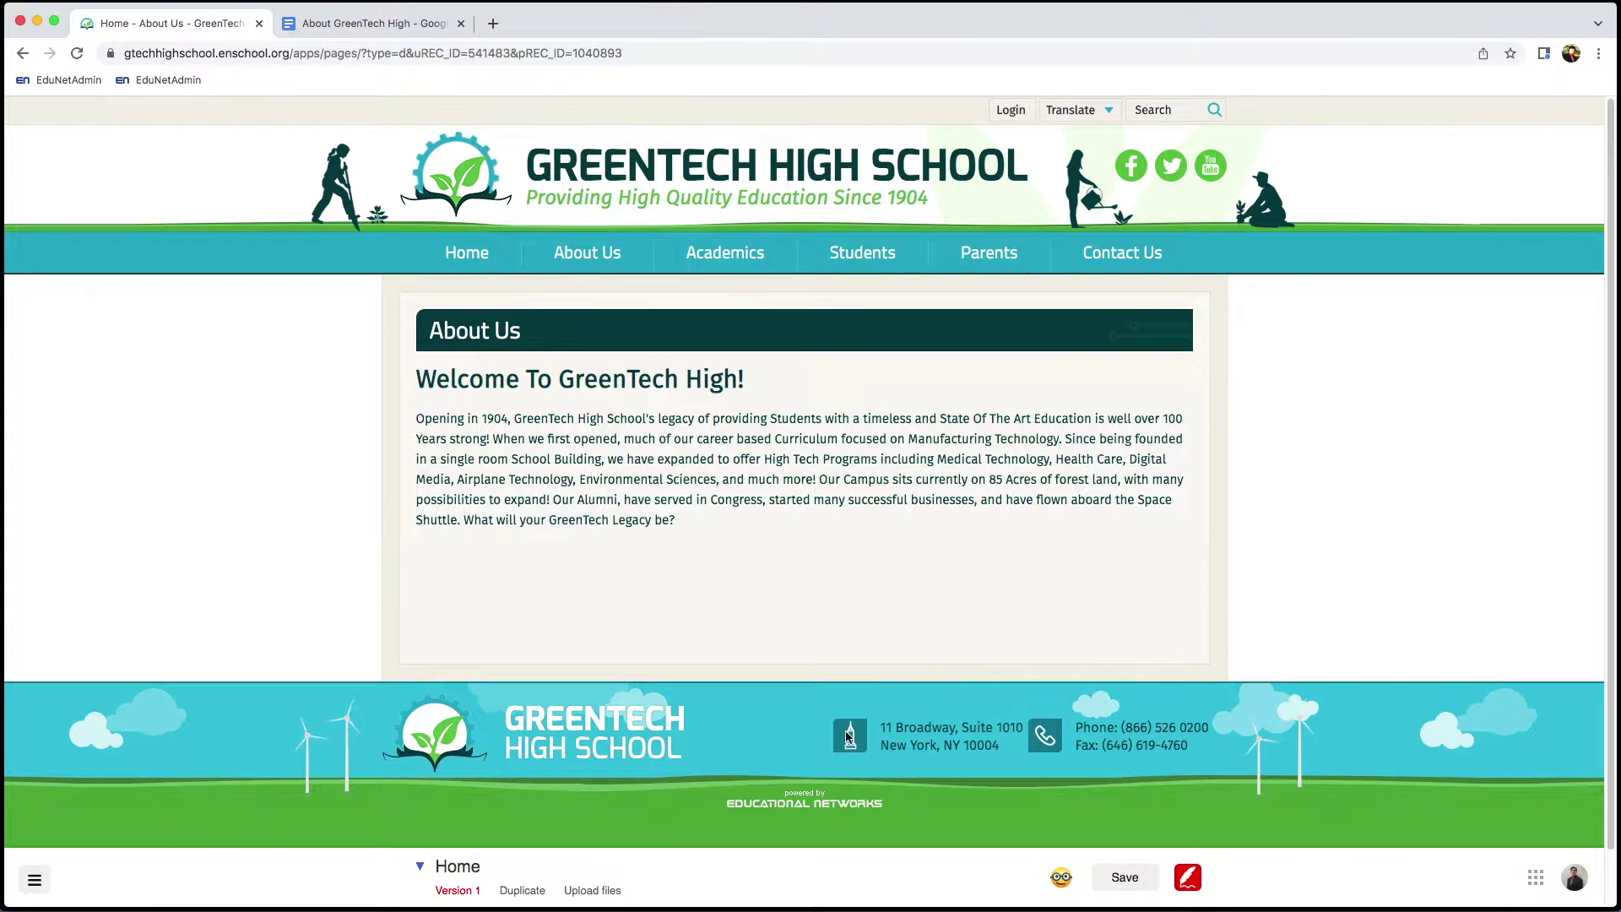
click(523, 892)
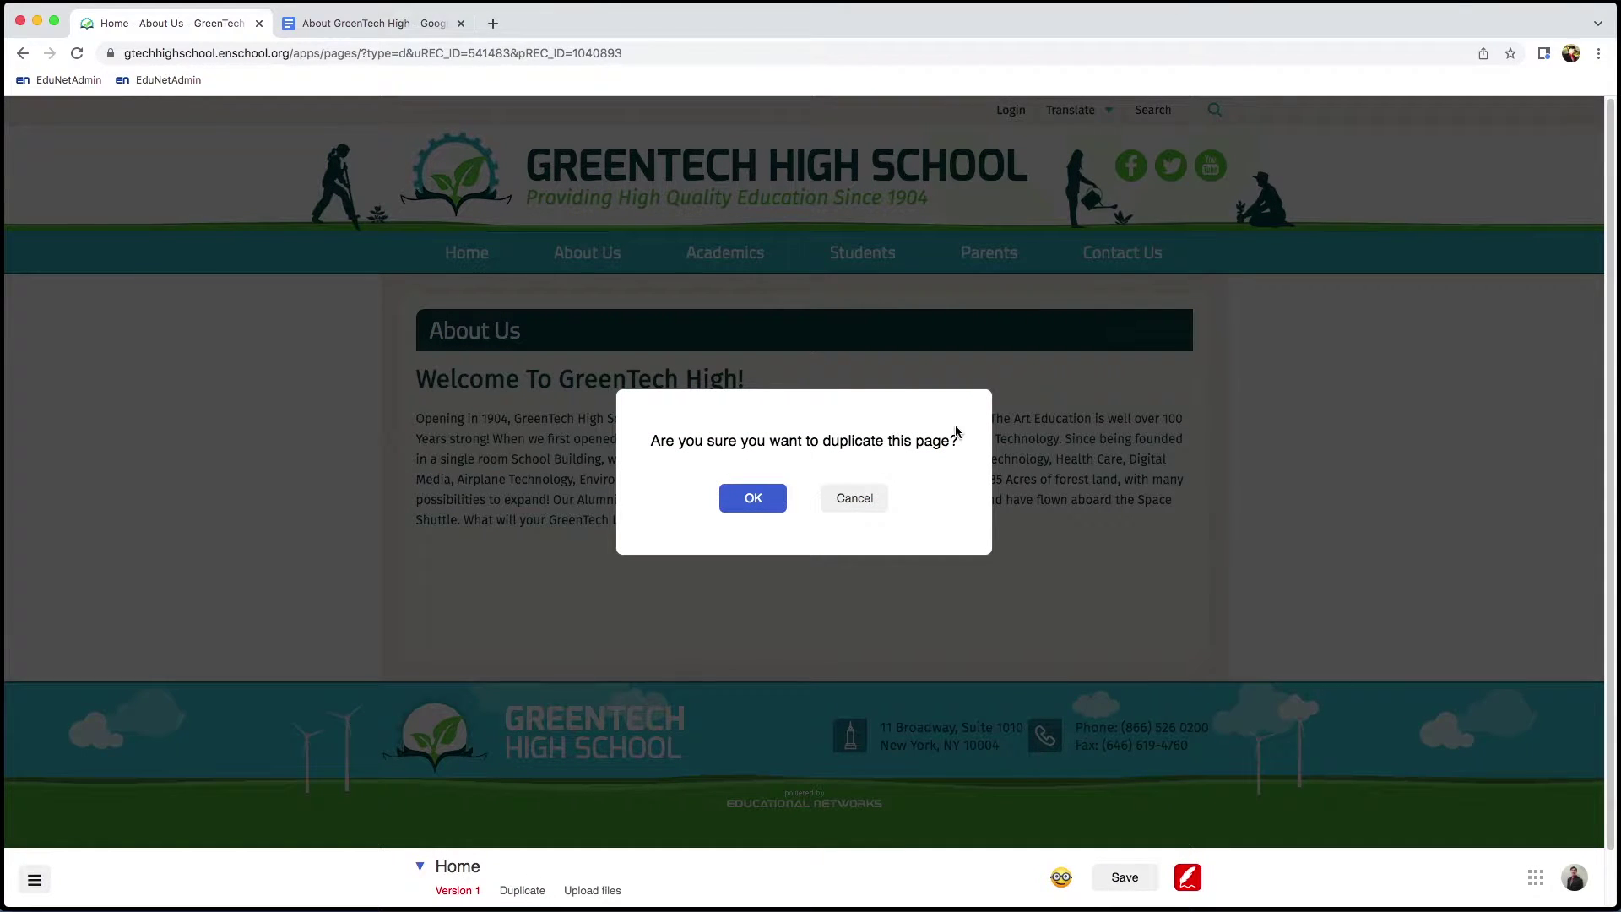
click(754, 497)
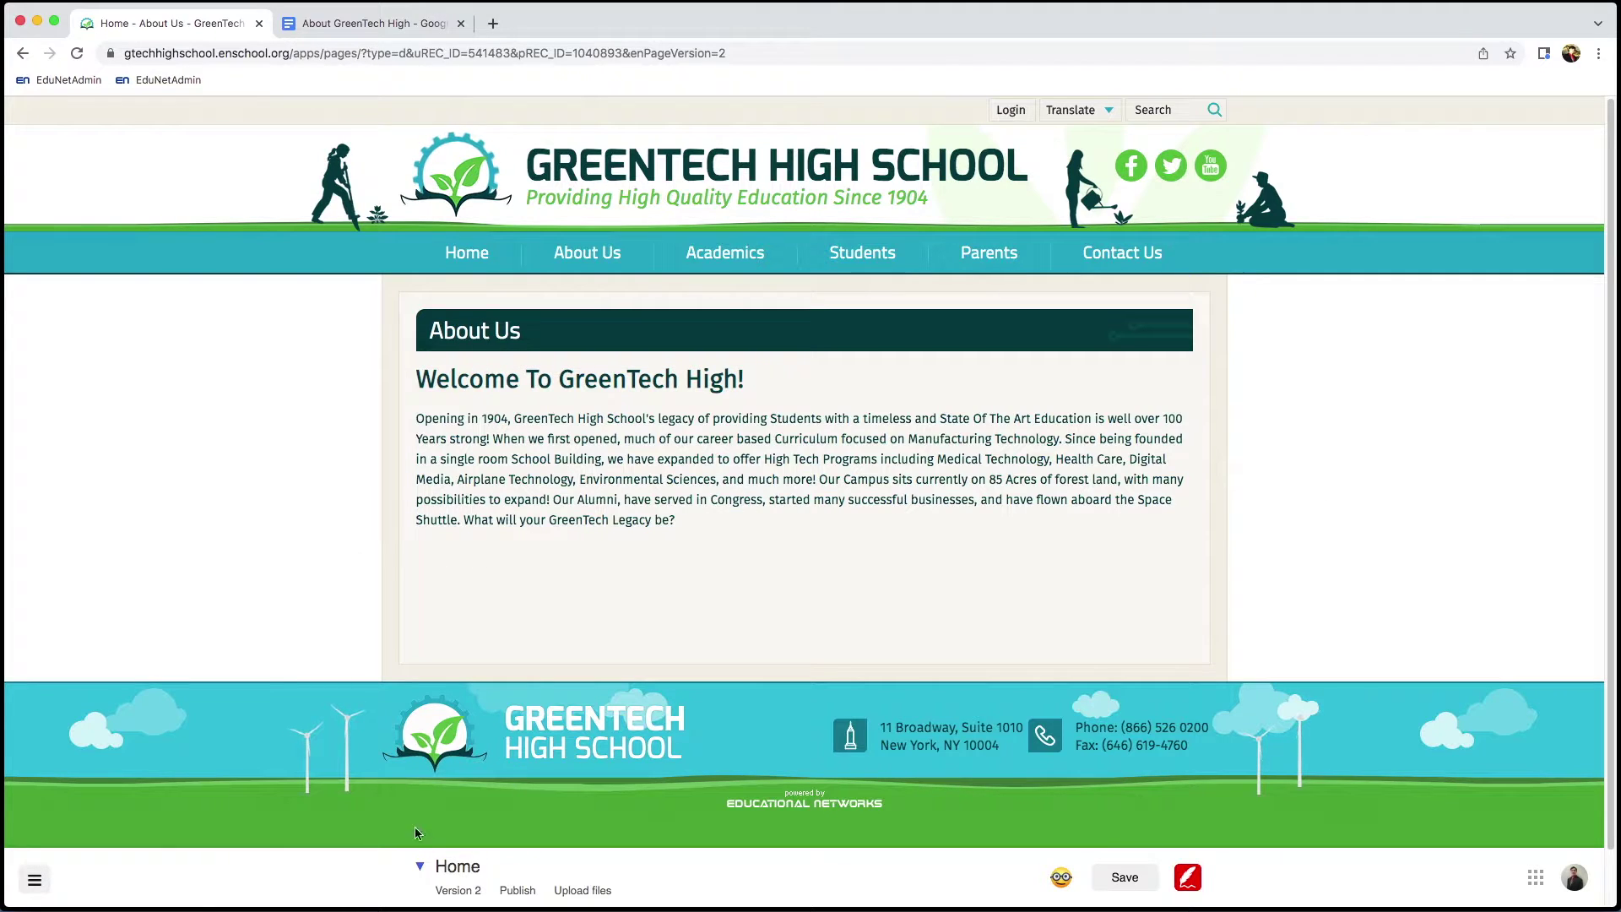
- View Version 1 of the Home page and return to Version 2 for editing
click(456, 892)
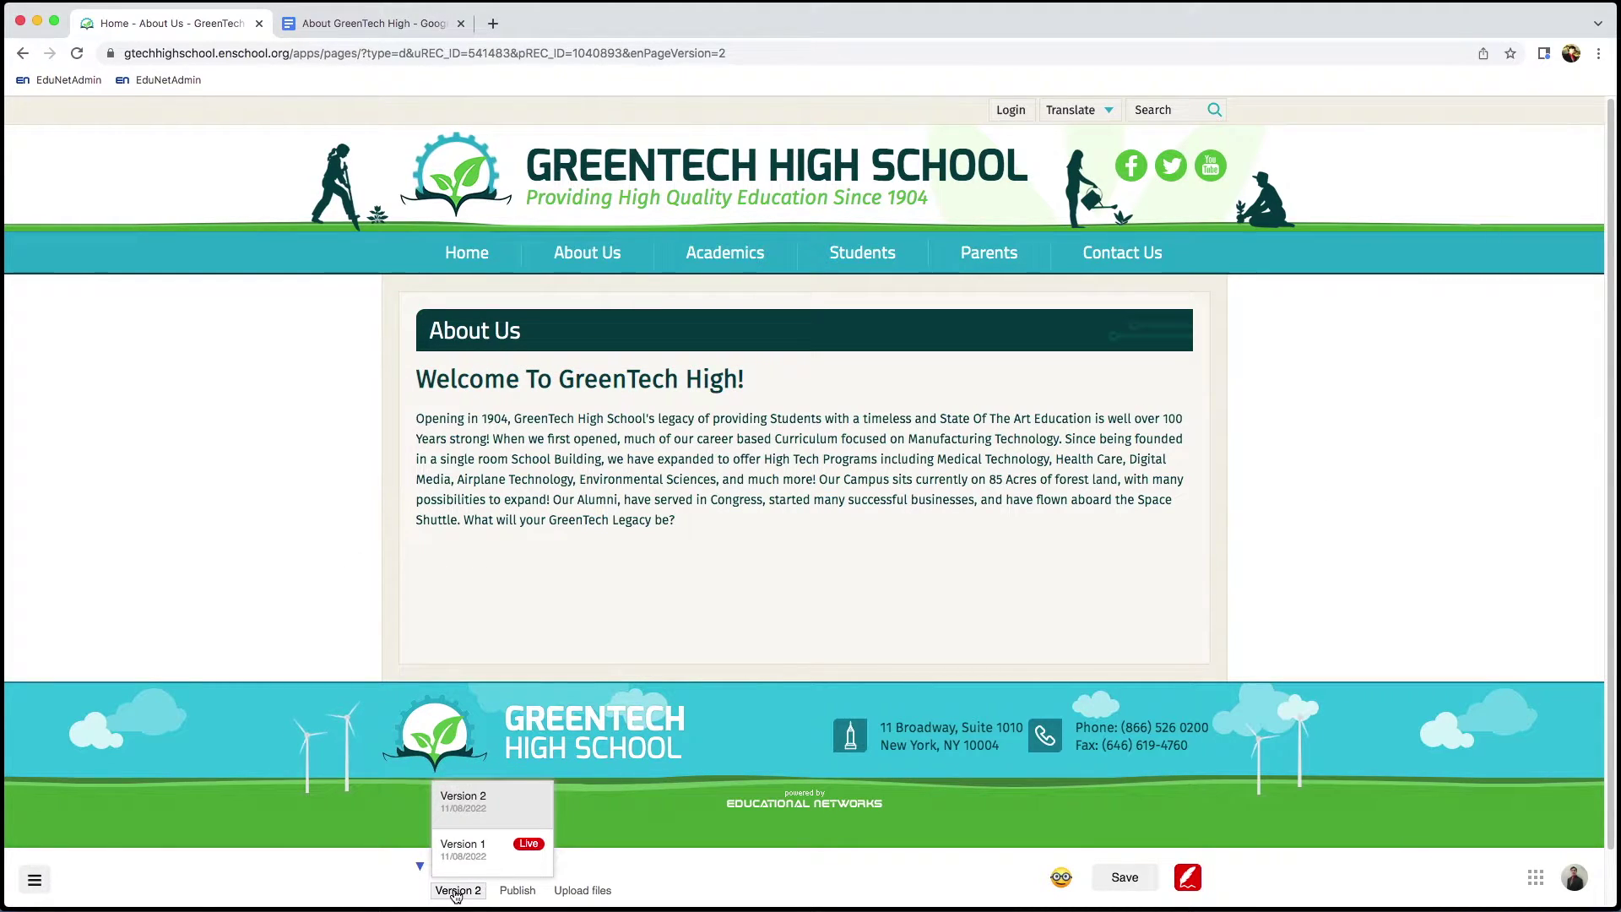
click(479, 851)
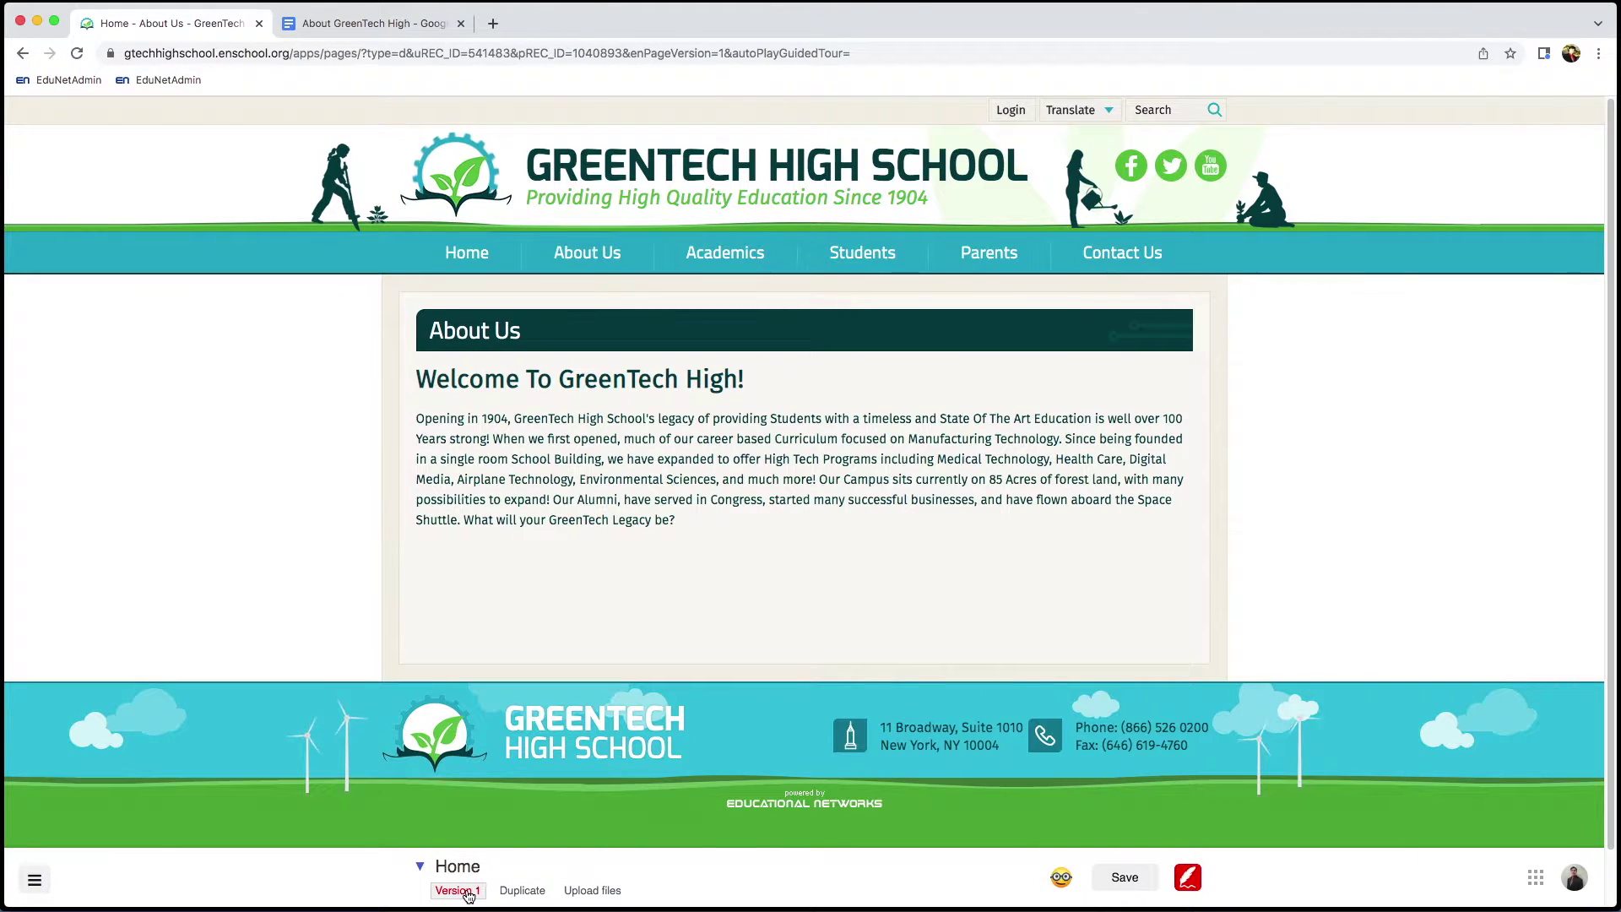
click(469, 892)
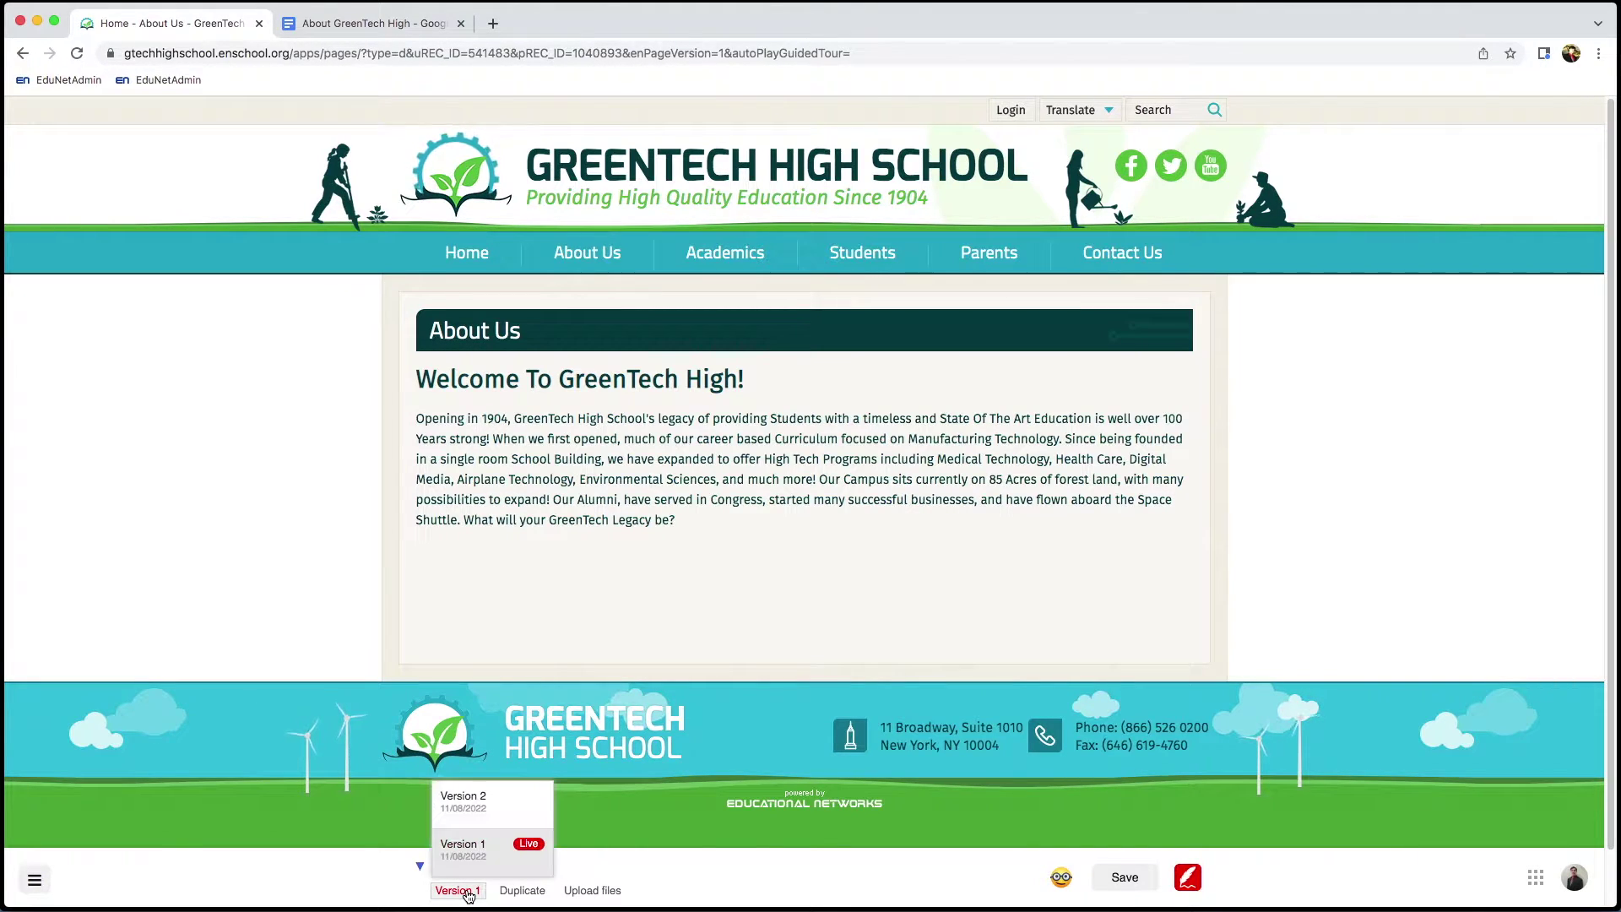
click(475, 808)
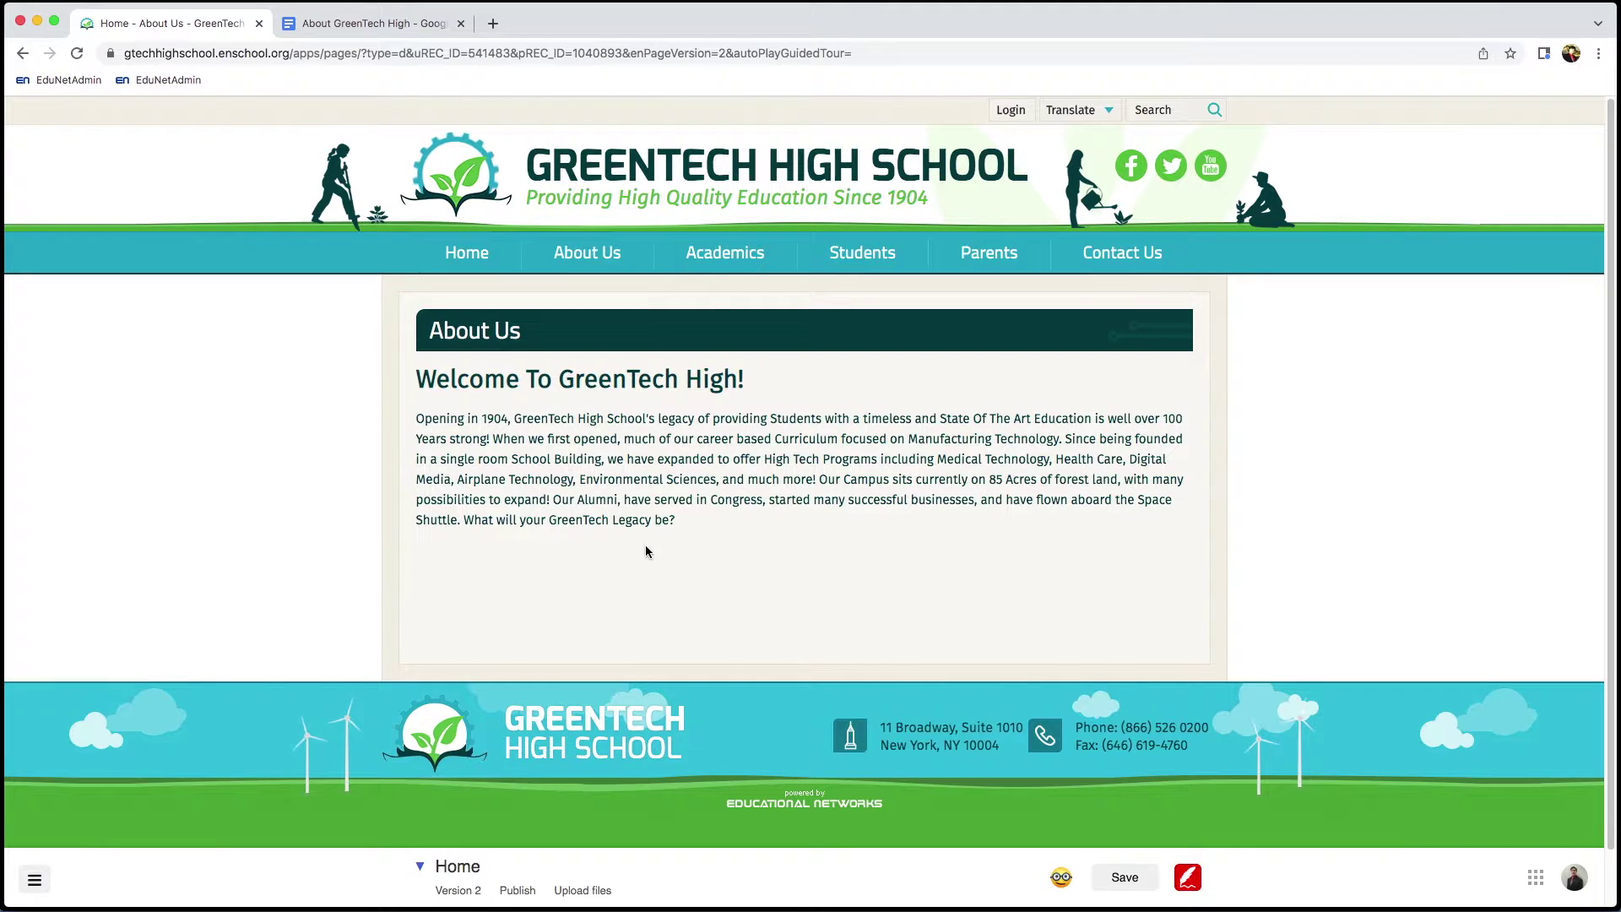
- Insert a "Photo in the center" block below the welcome text block on the Home page
right_click(815, 390)
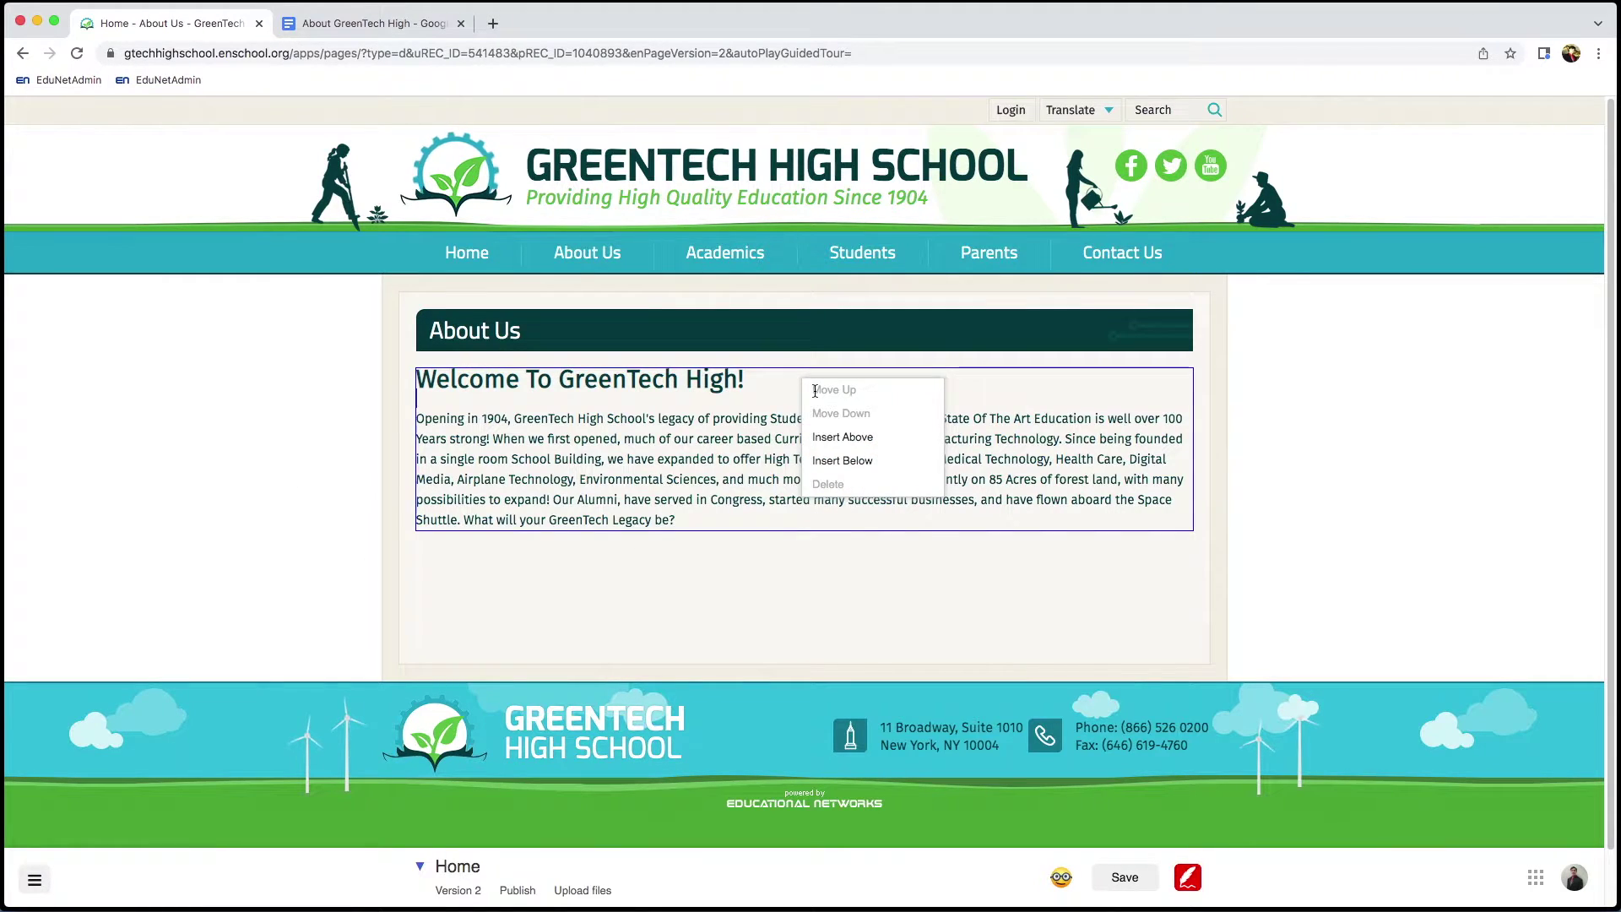
click(856, 461)
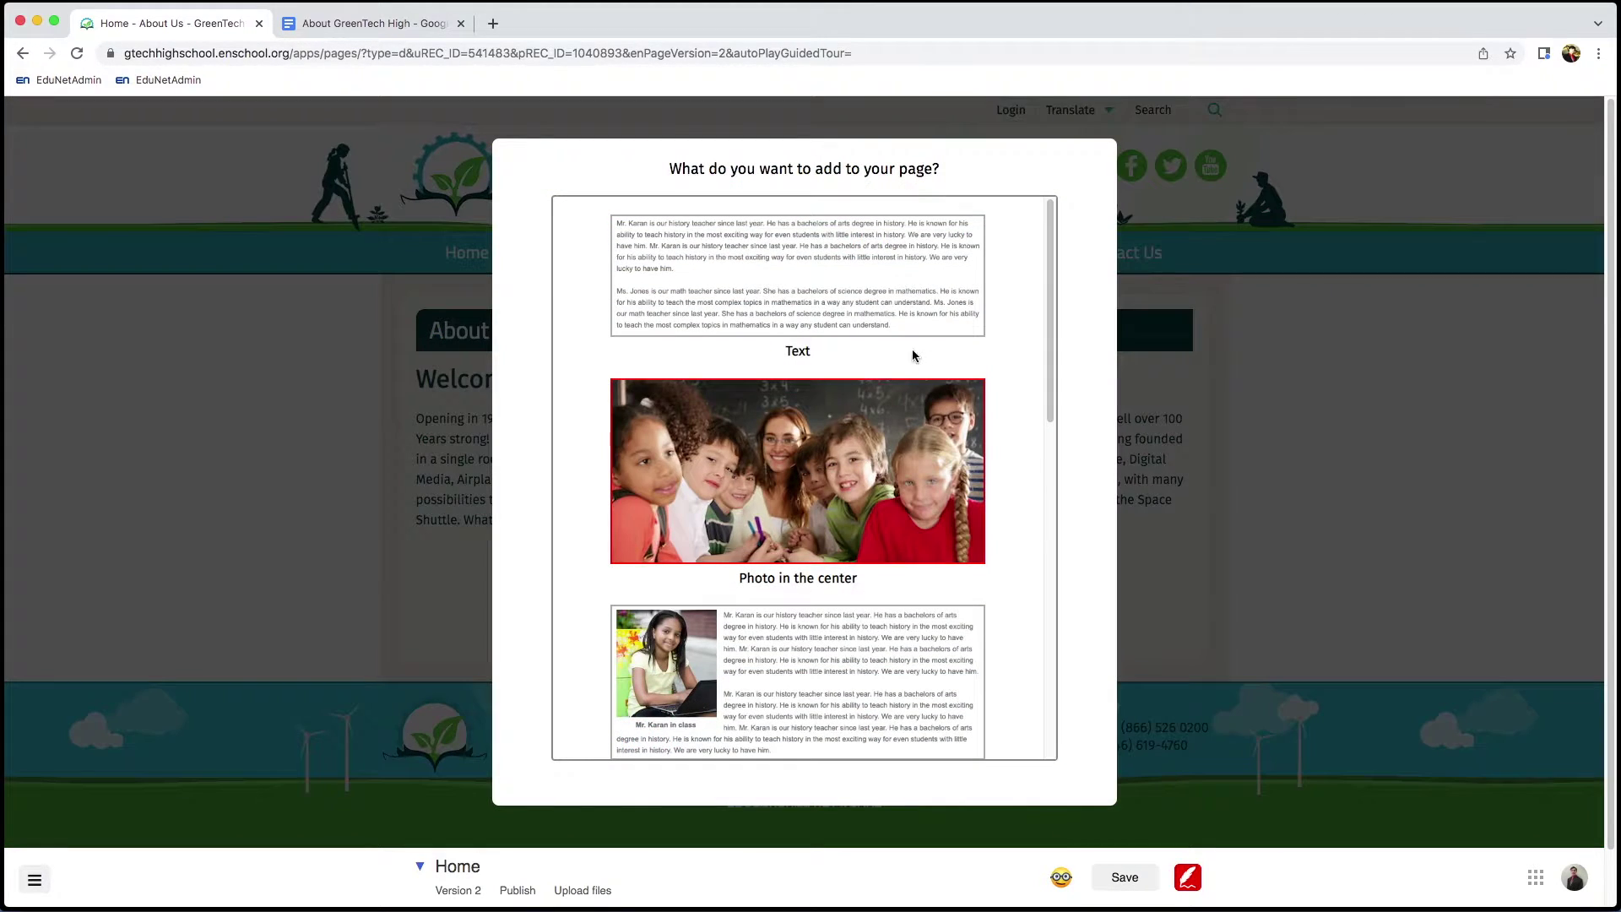
scroll(1010, 431, down, 10)
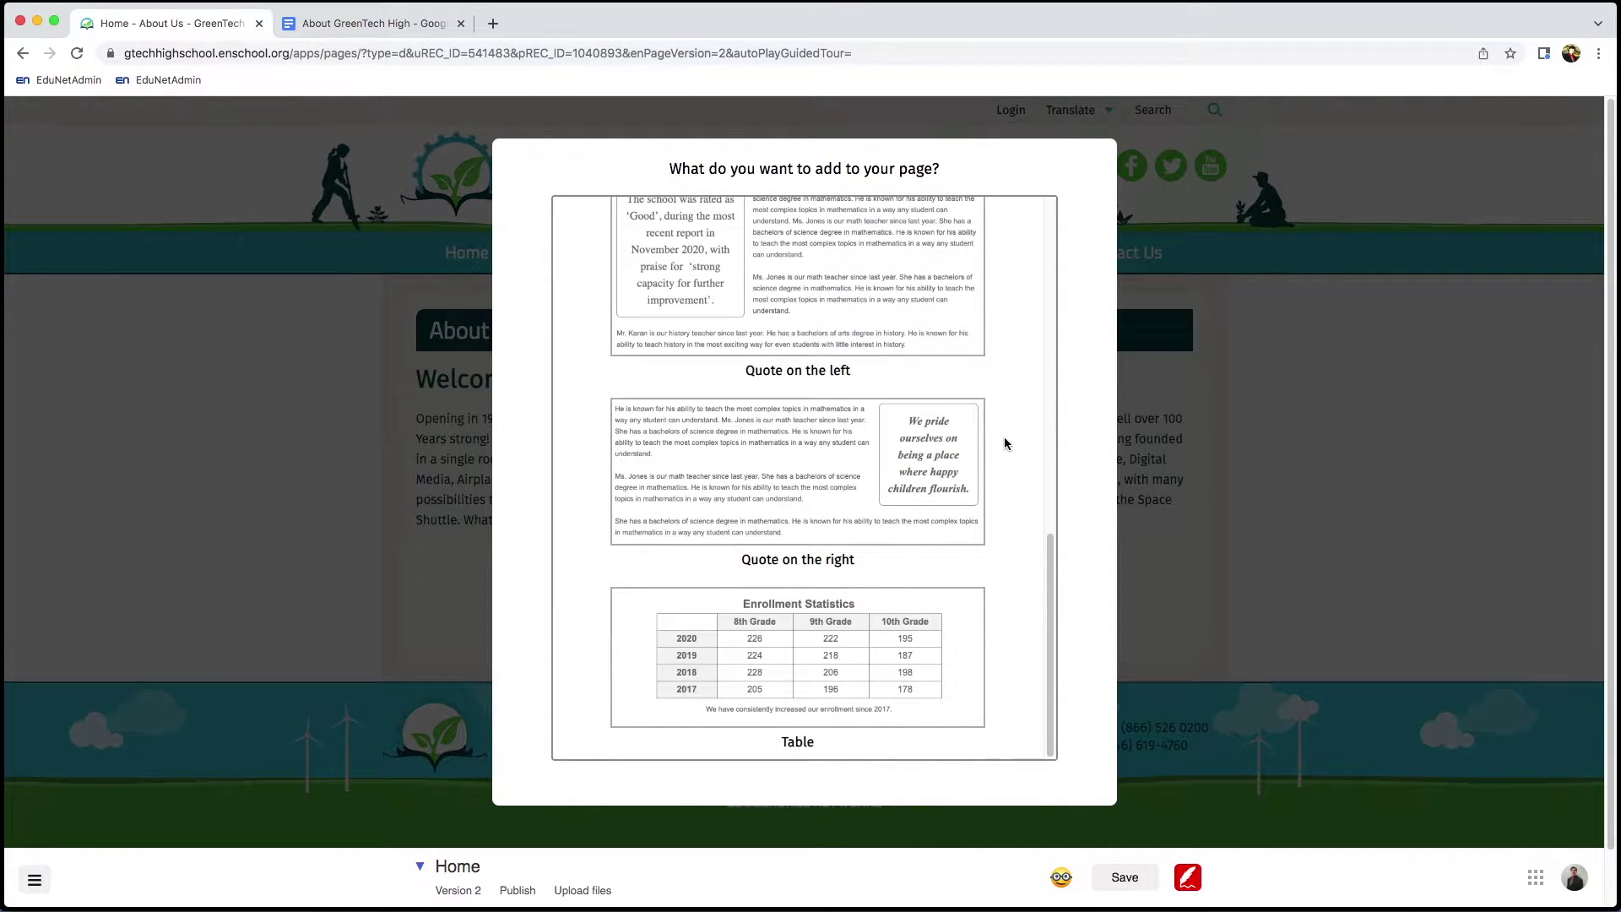
scroll(1005, 439, up, 5)
scroll(1005, 437, up, 5)
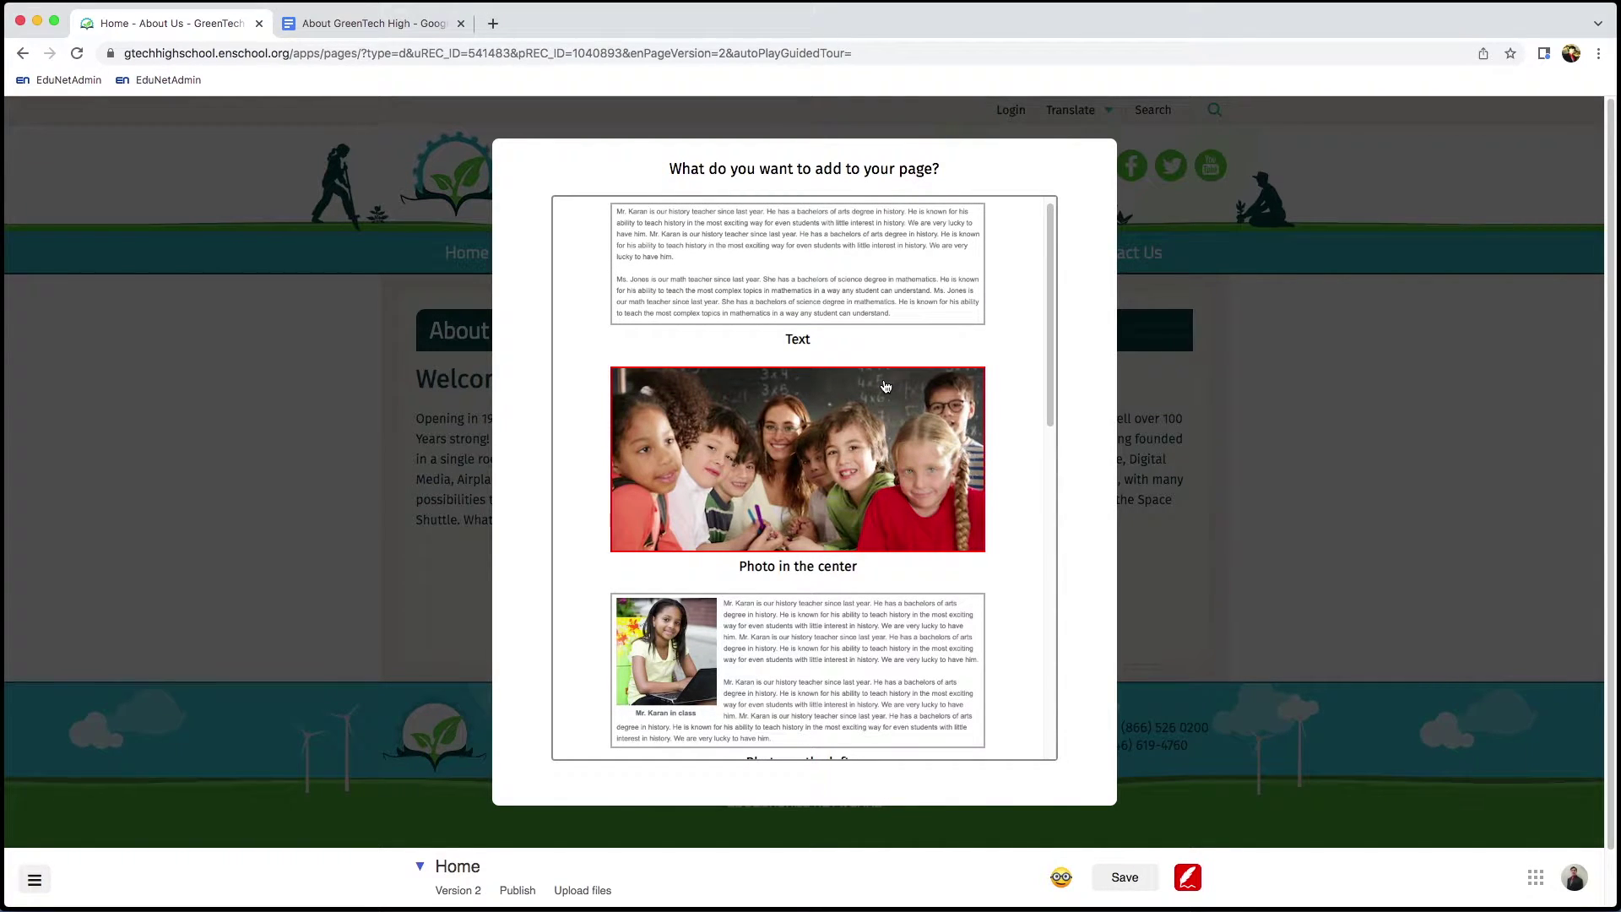
click(886, 387)
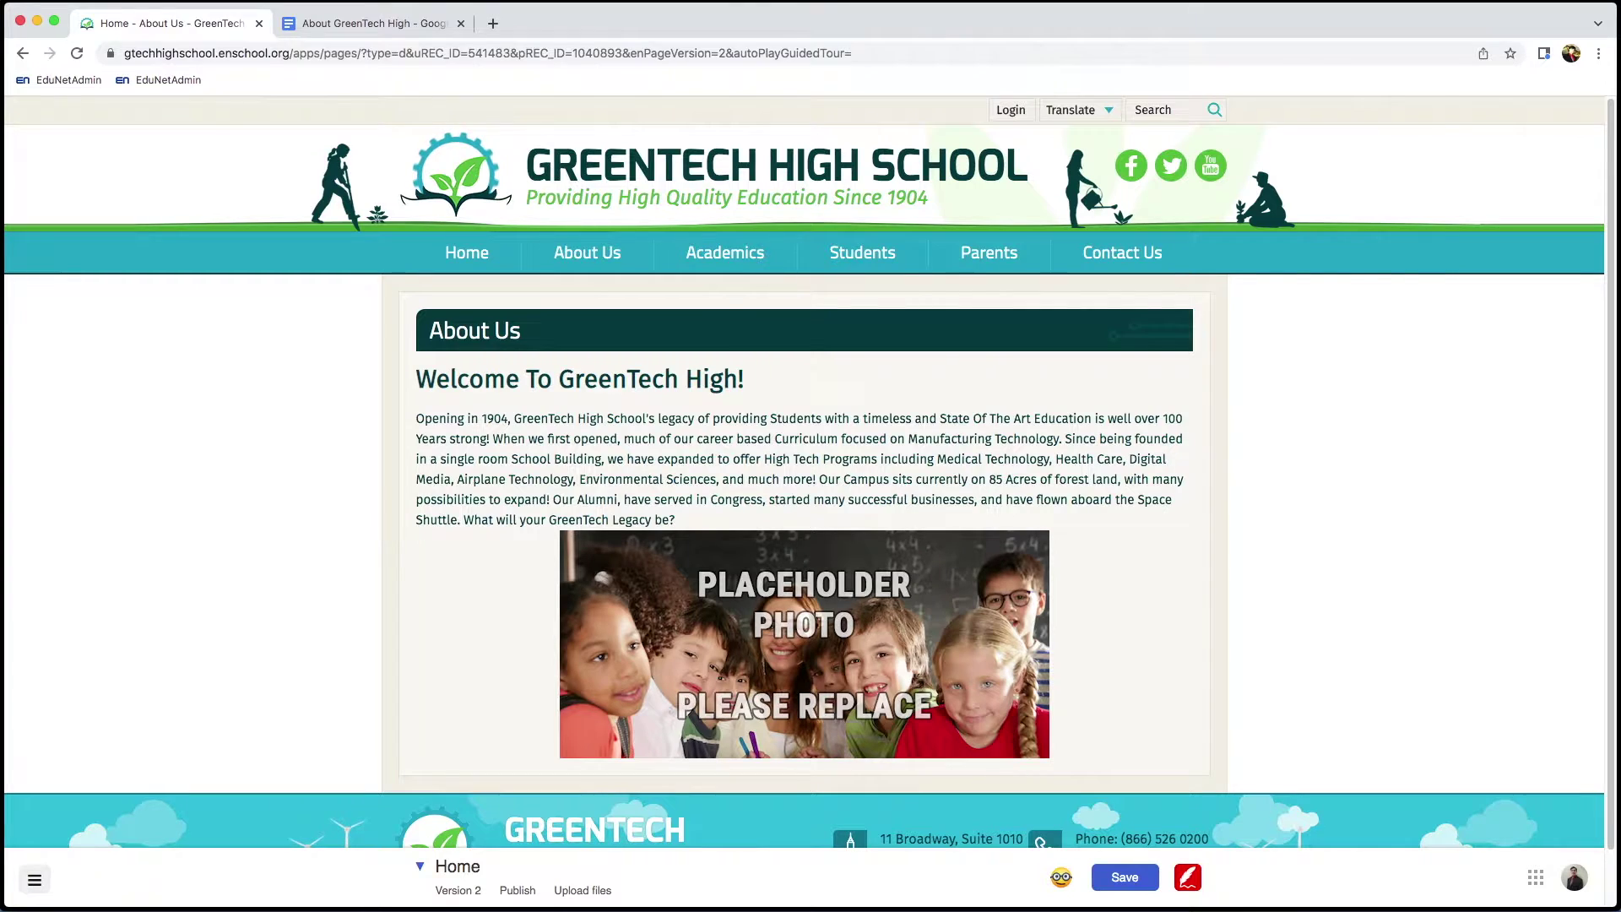
- Replace the placeholder photo with "On our Field Trip.jpeg" from the Photos 2021 Finder folder and enlarge its frame to about 620 x 333
key(super+Tab)
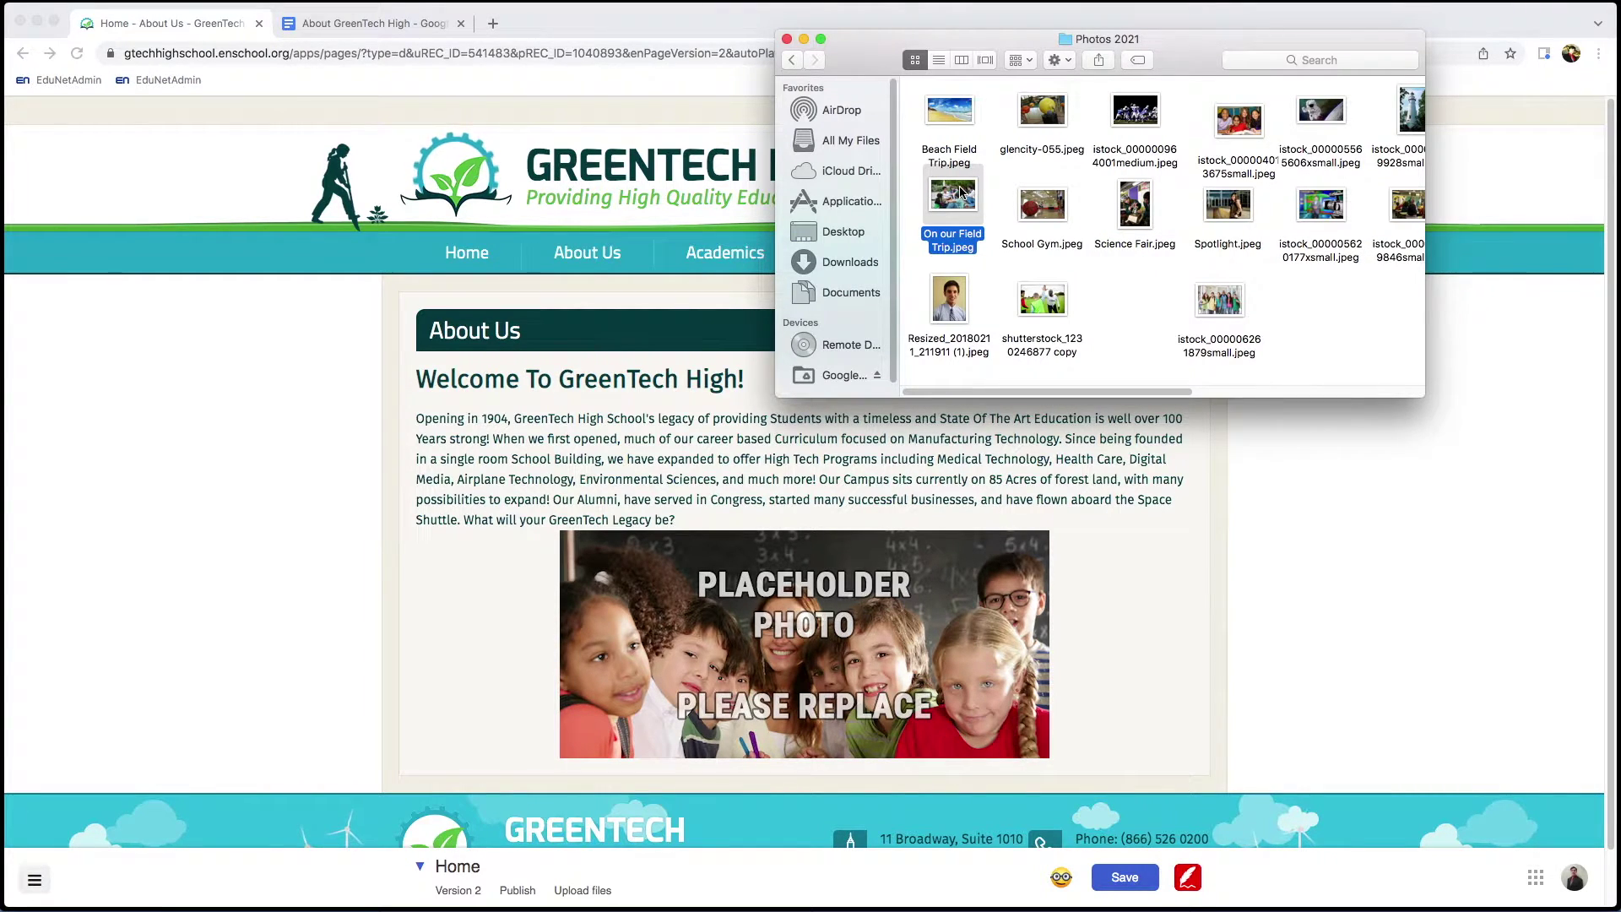
drag(962, 196, 1020, 605)
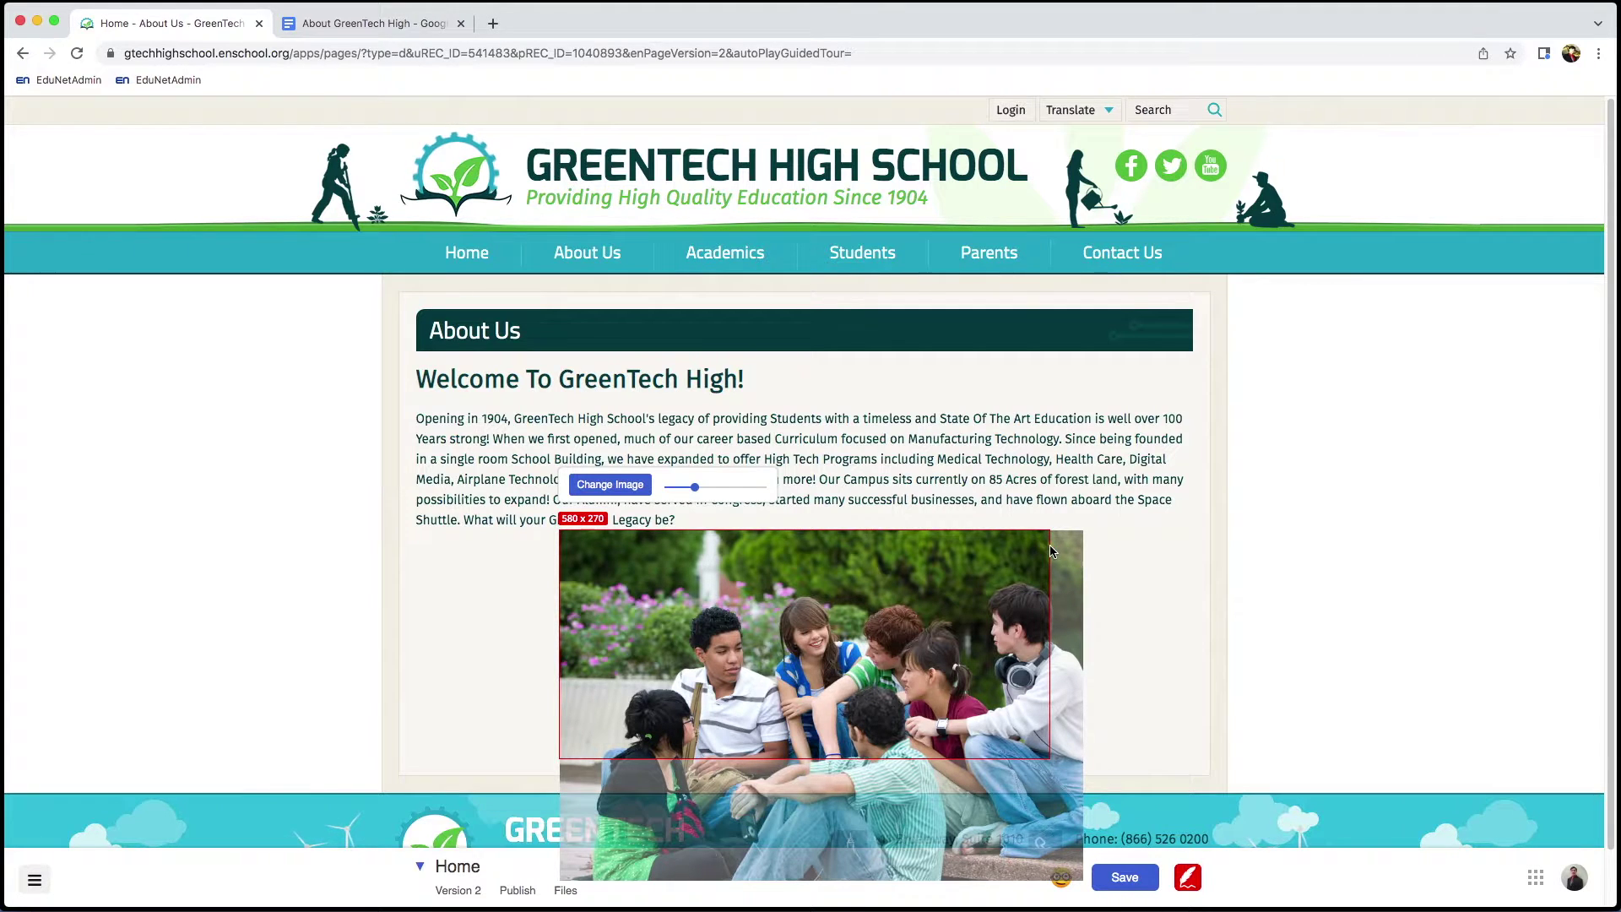
click(625, 564)
drag(550, 759, 550, 812)
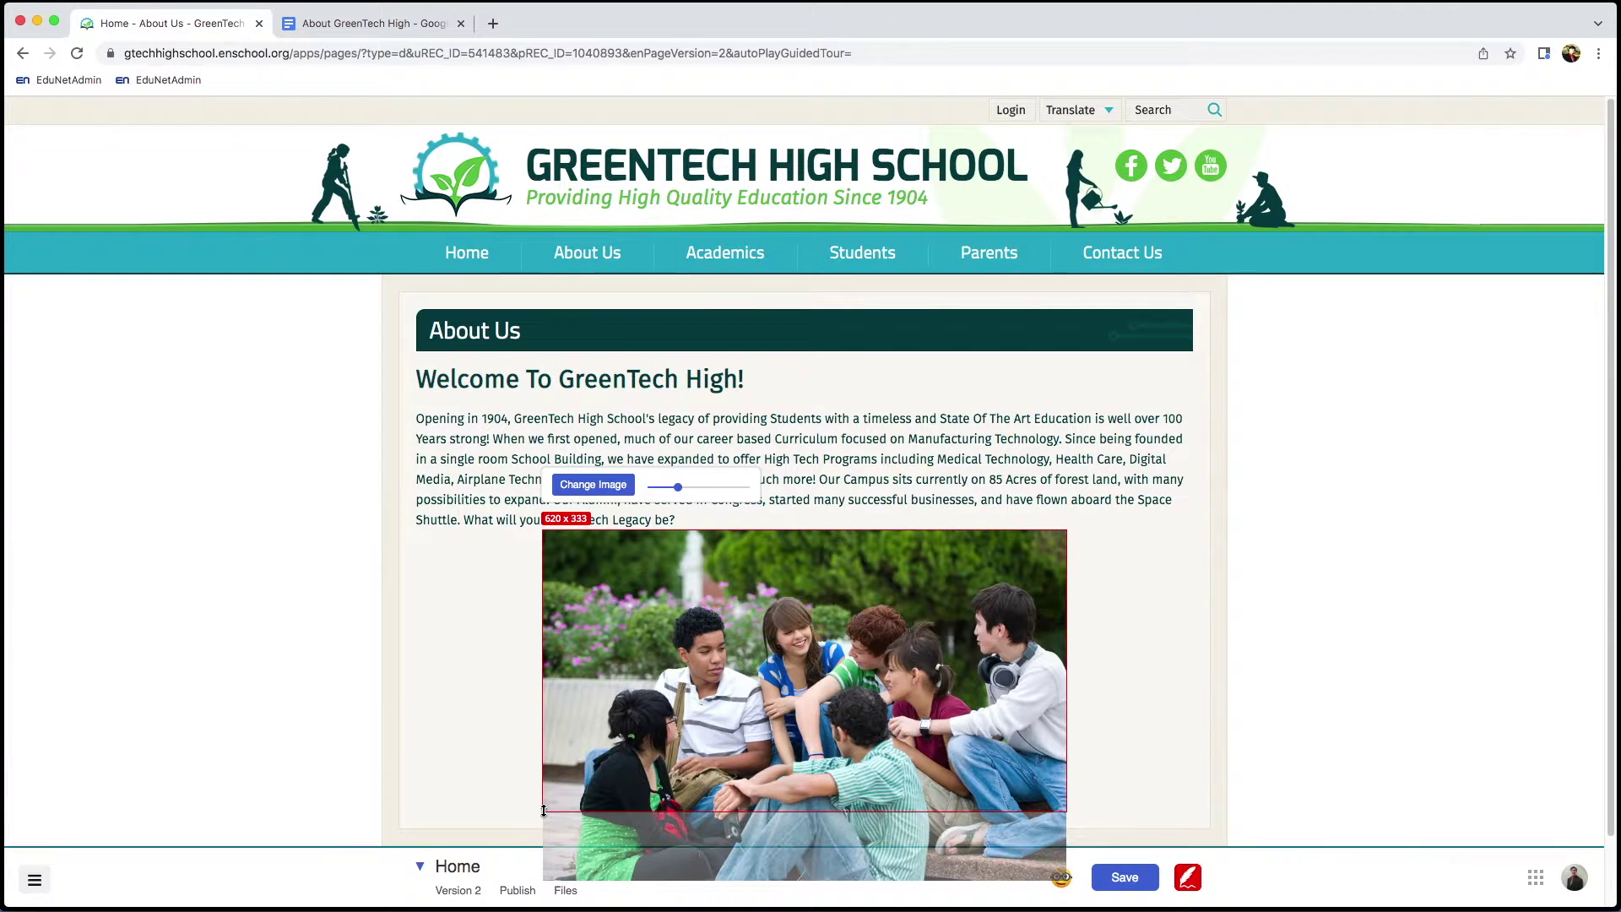
click(1124, 547)
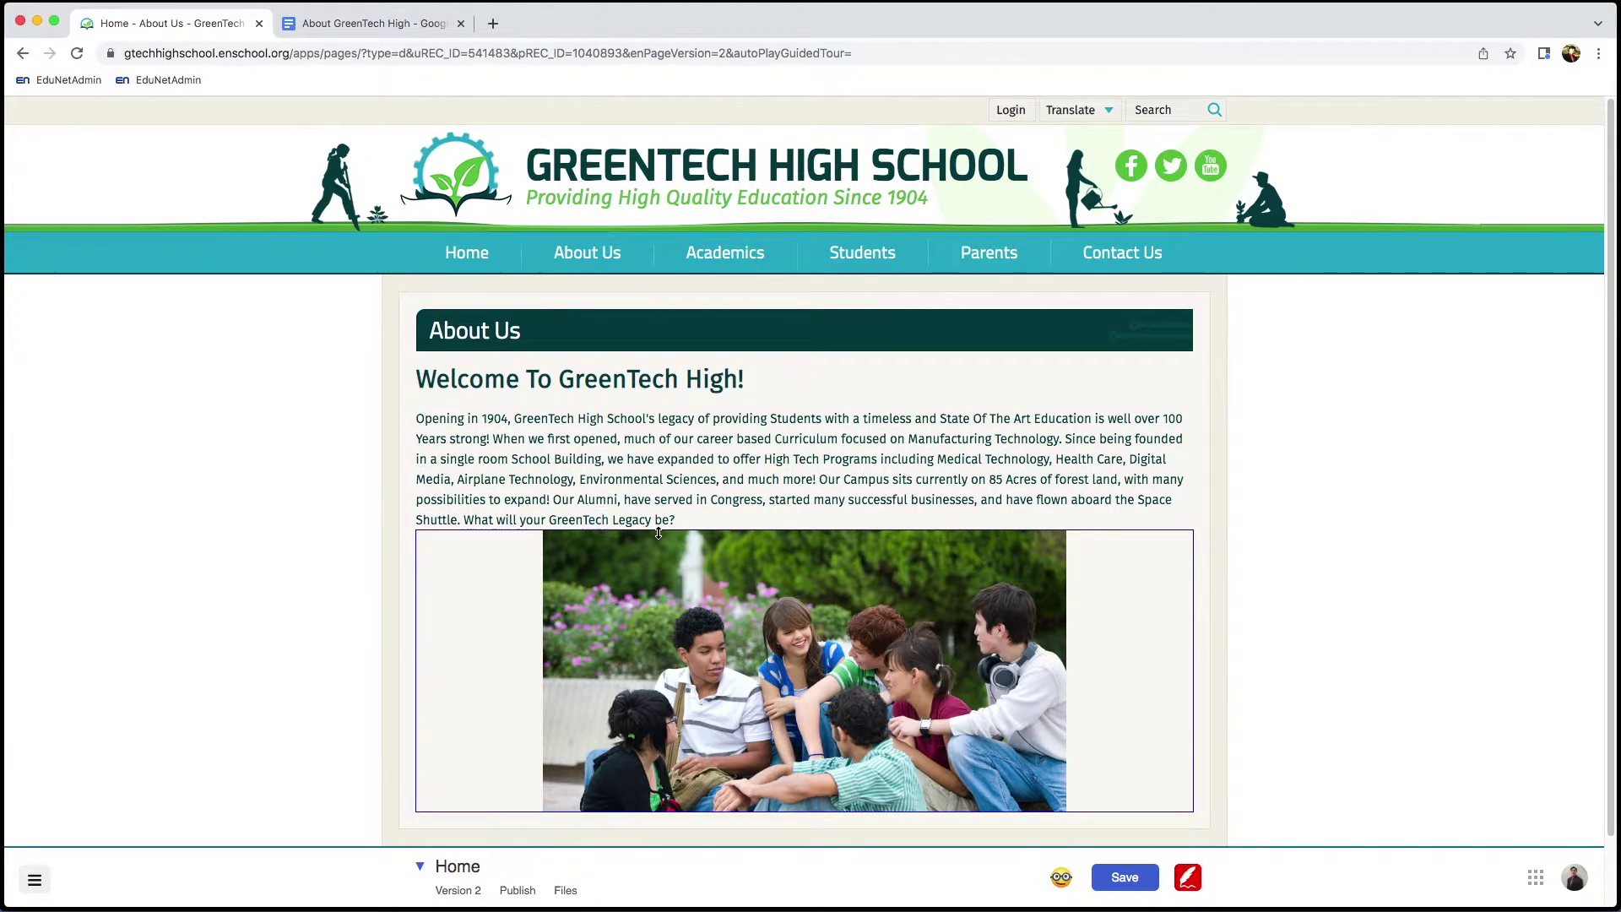
- Add a small gap between the introductory paragraph and the photo, and save the page
drag(659, 533, 656, 548)
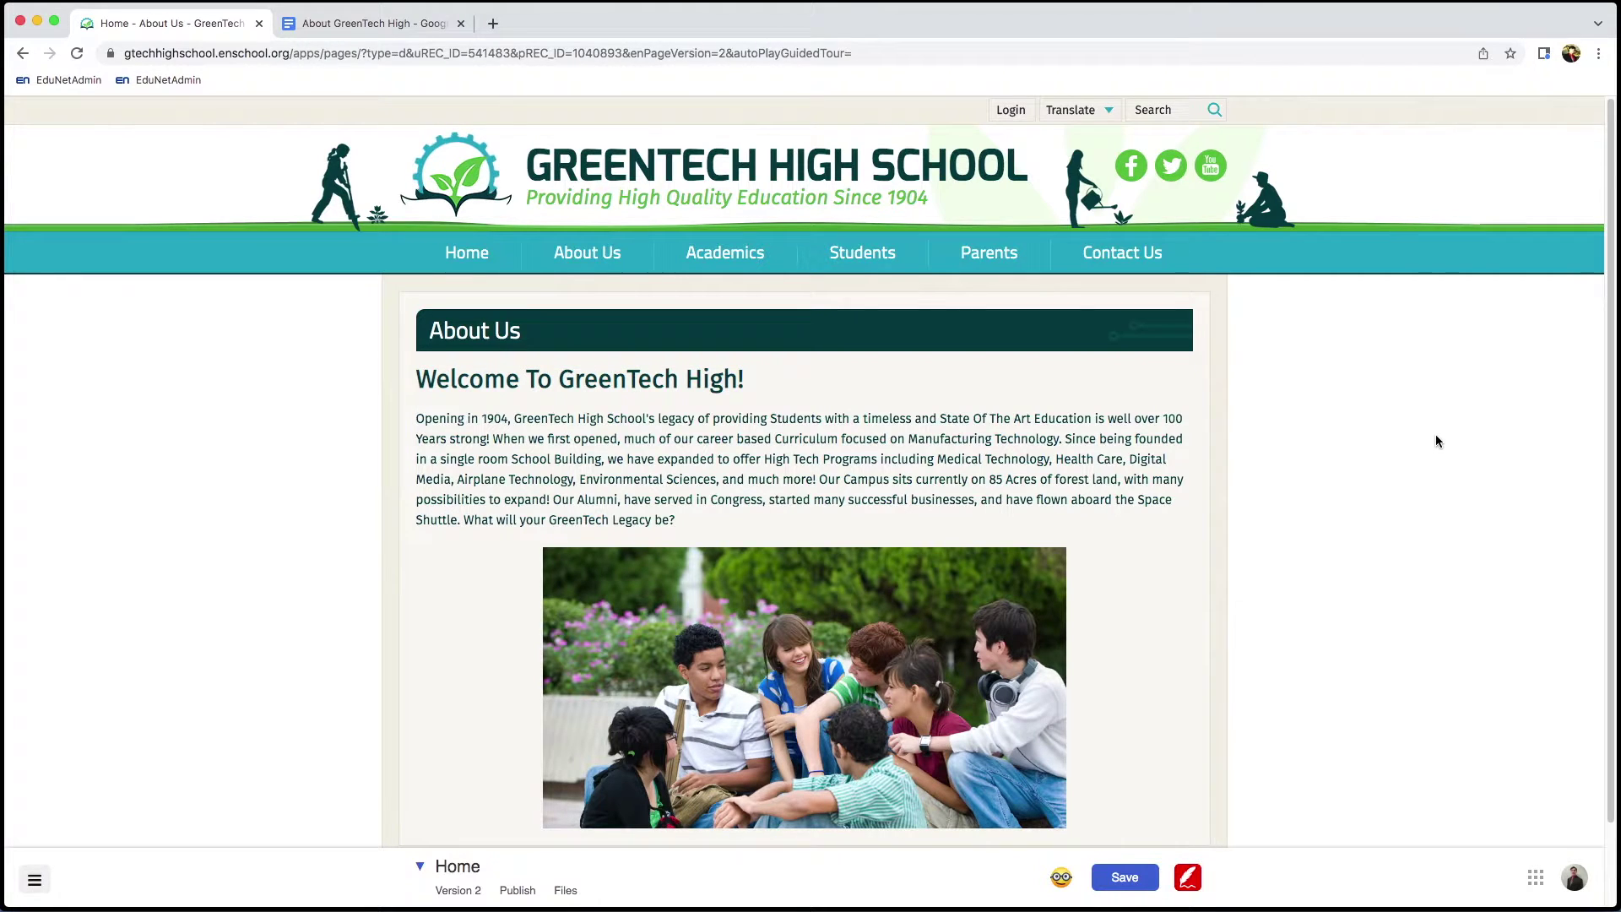
scroll(1440, 498, down, 2)
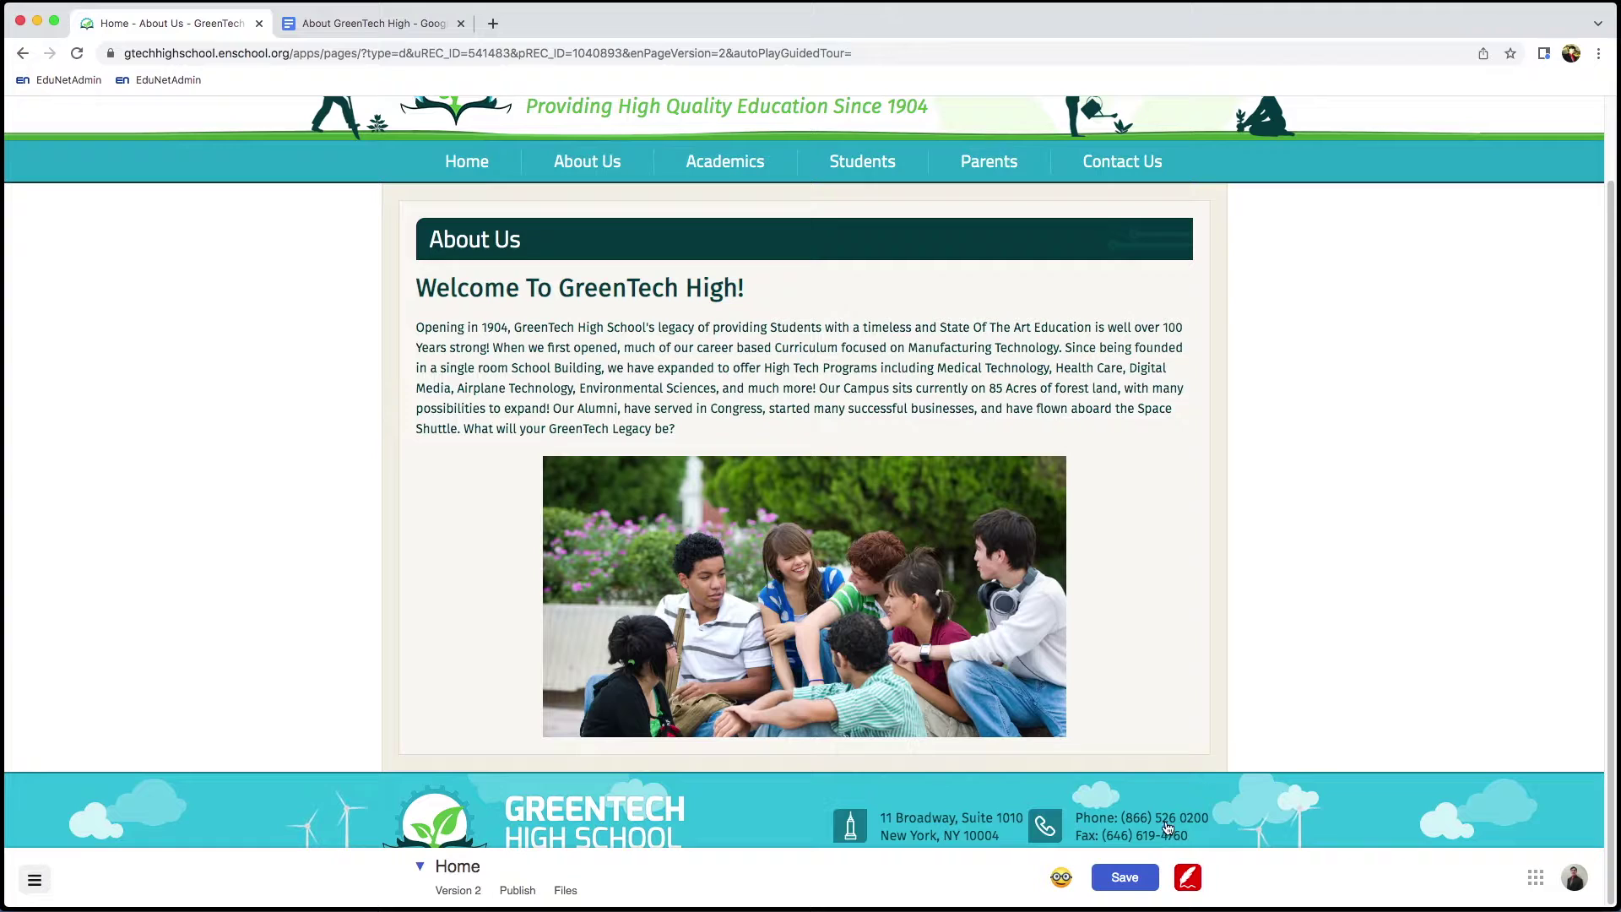
click(1130, 880)
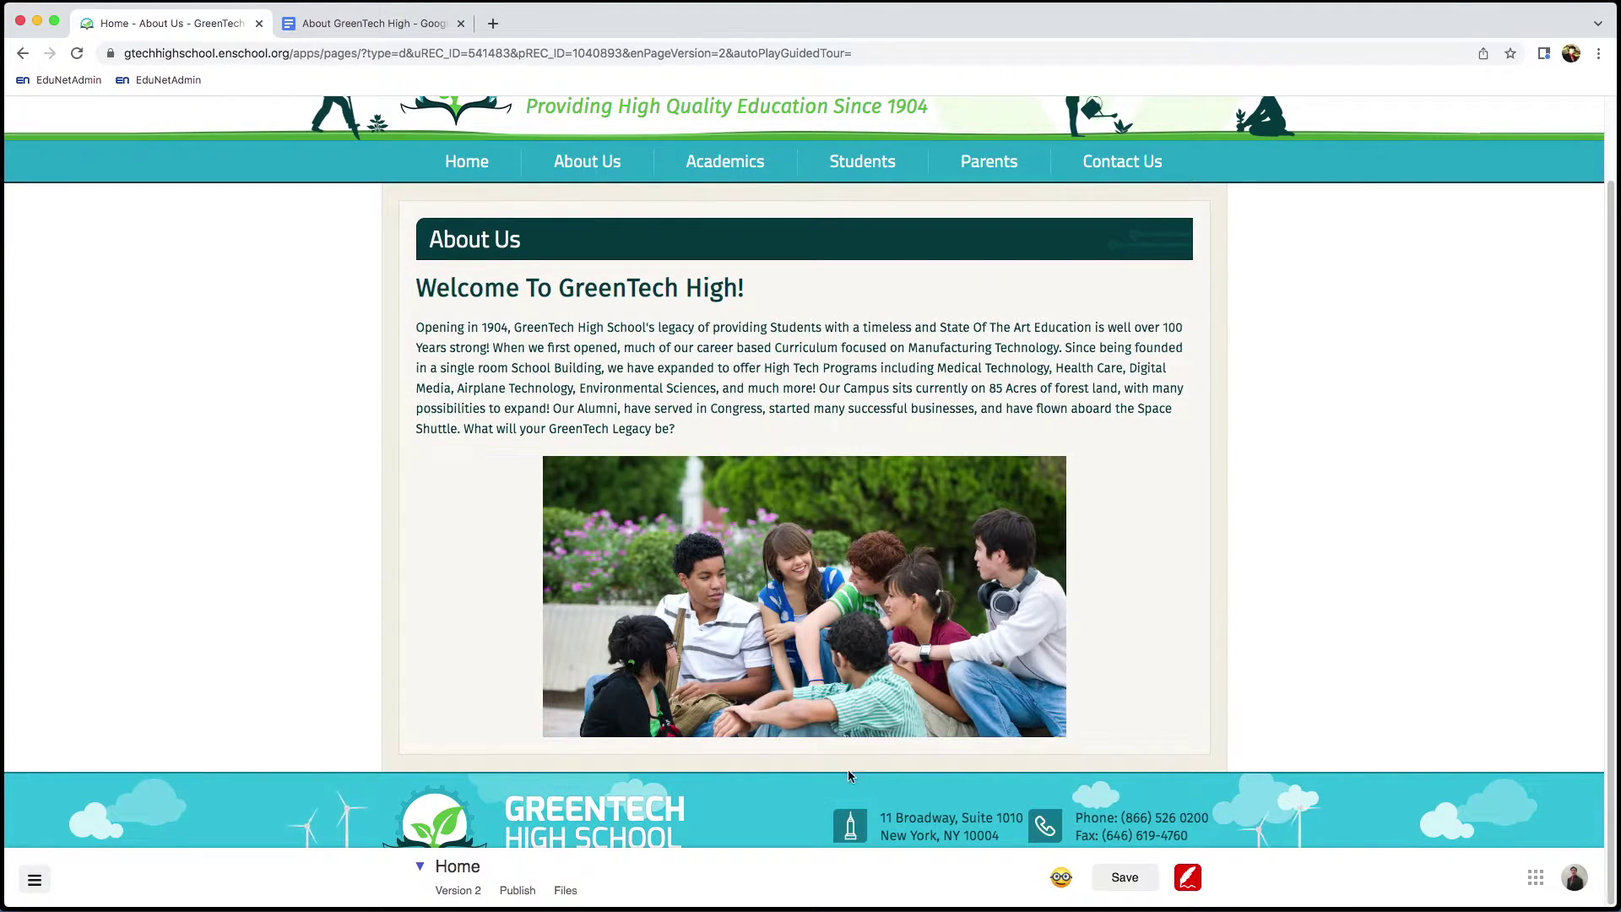
- Start publishing Version 2, review the recommendation for the page, and close it without publishing
click(527, 891)
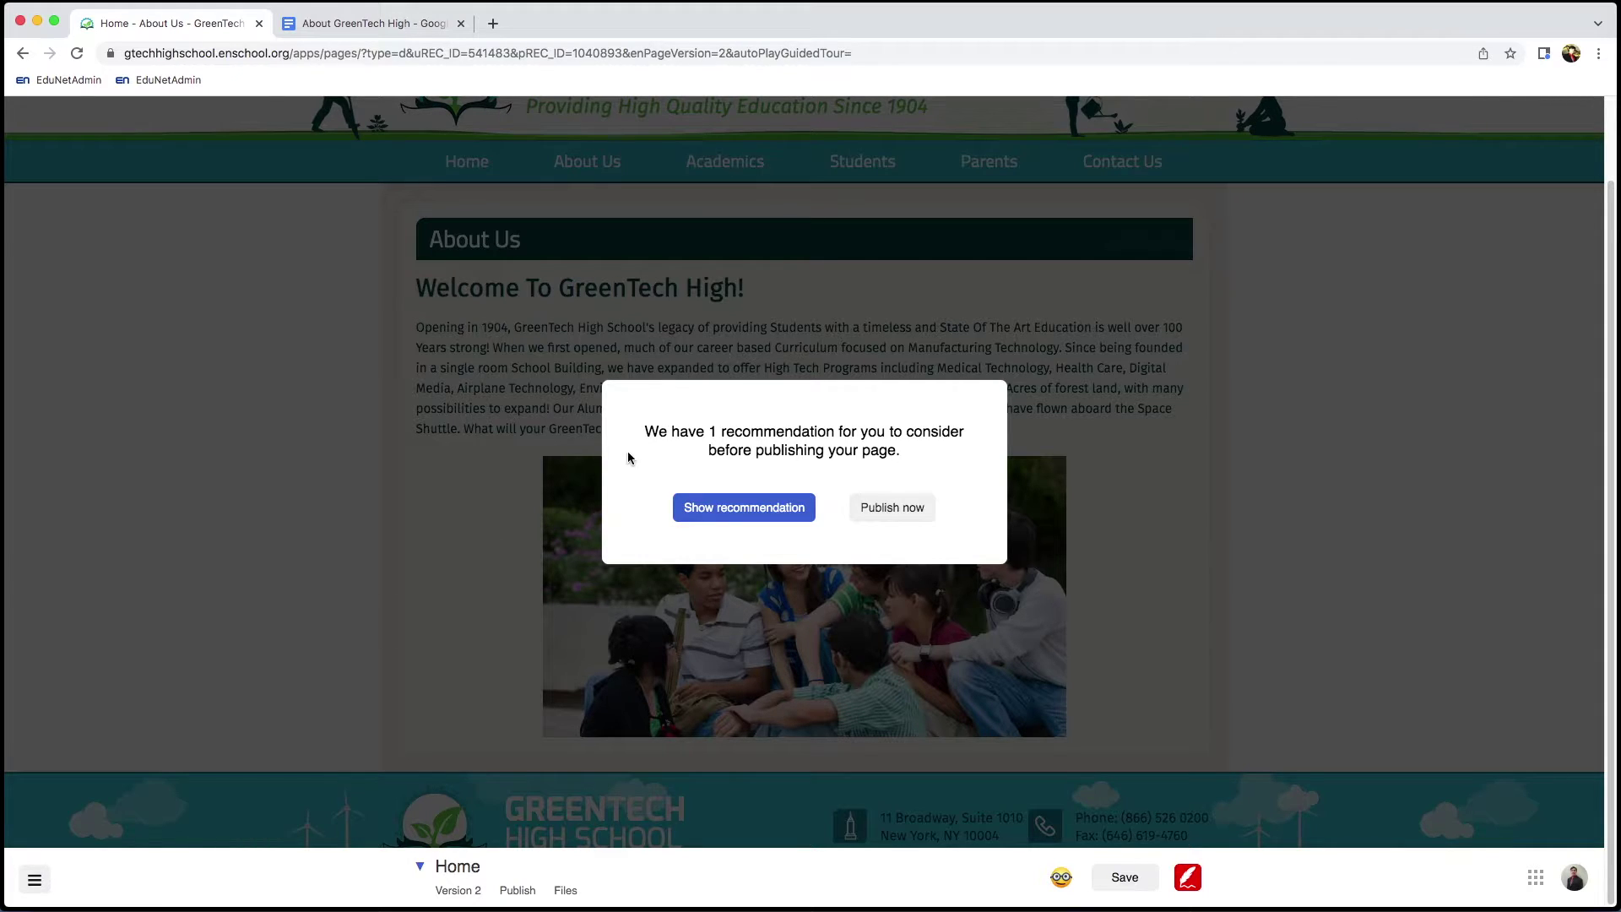
click(706, 511)
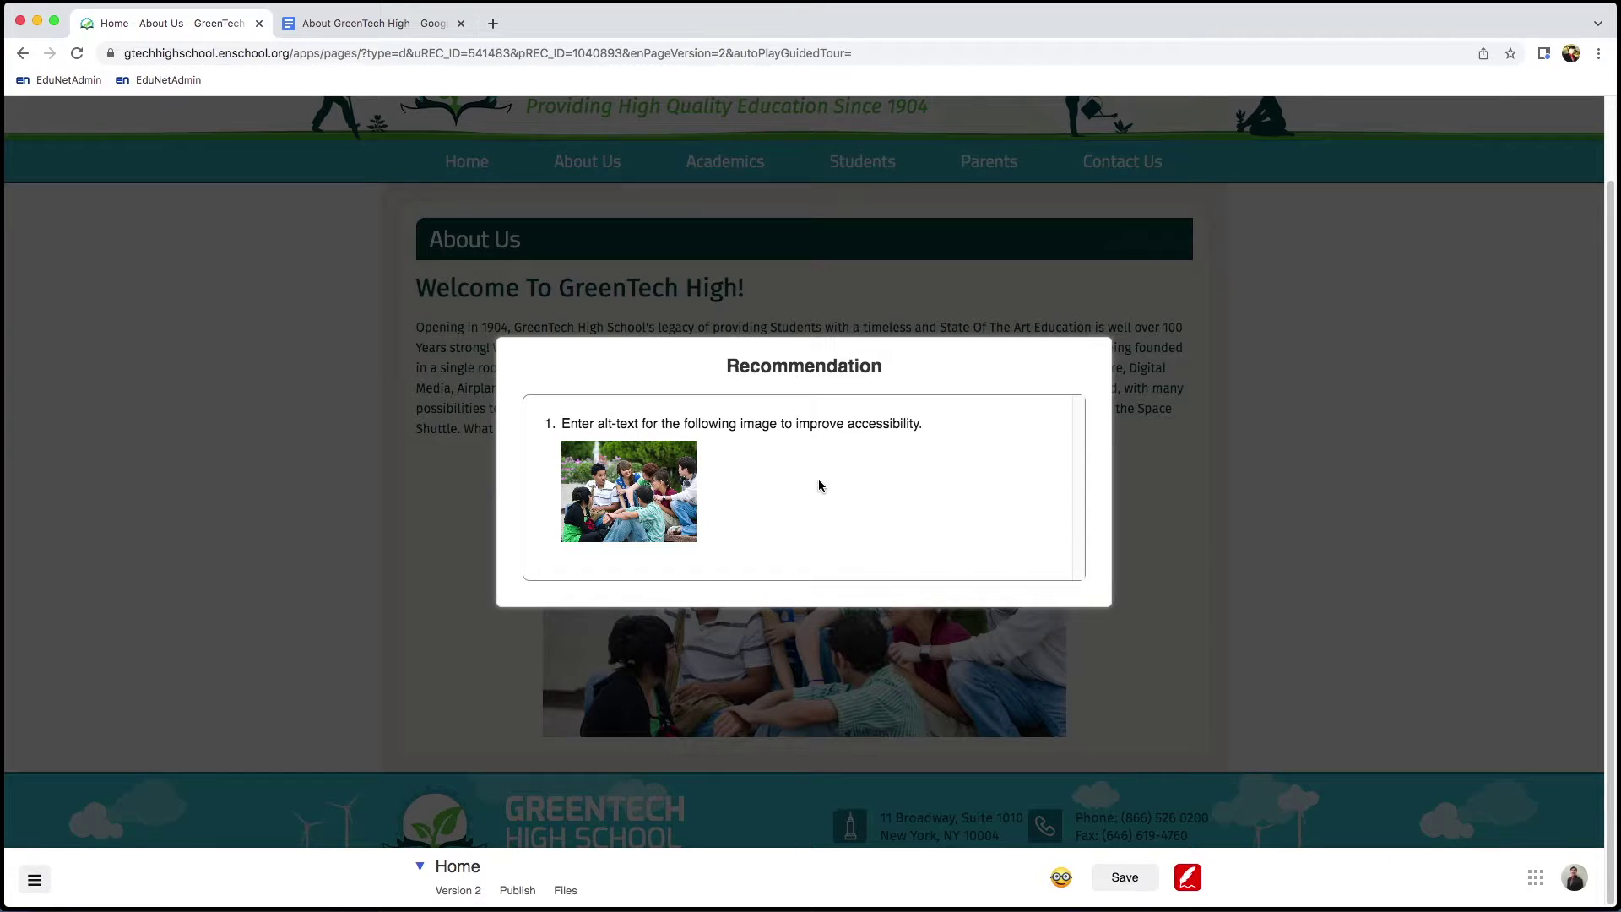
click(1180, 443)
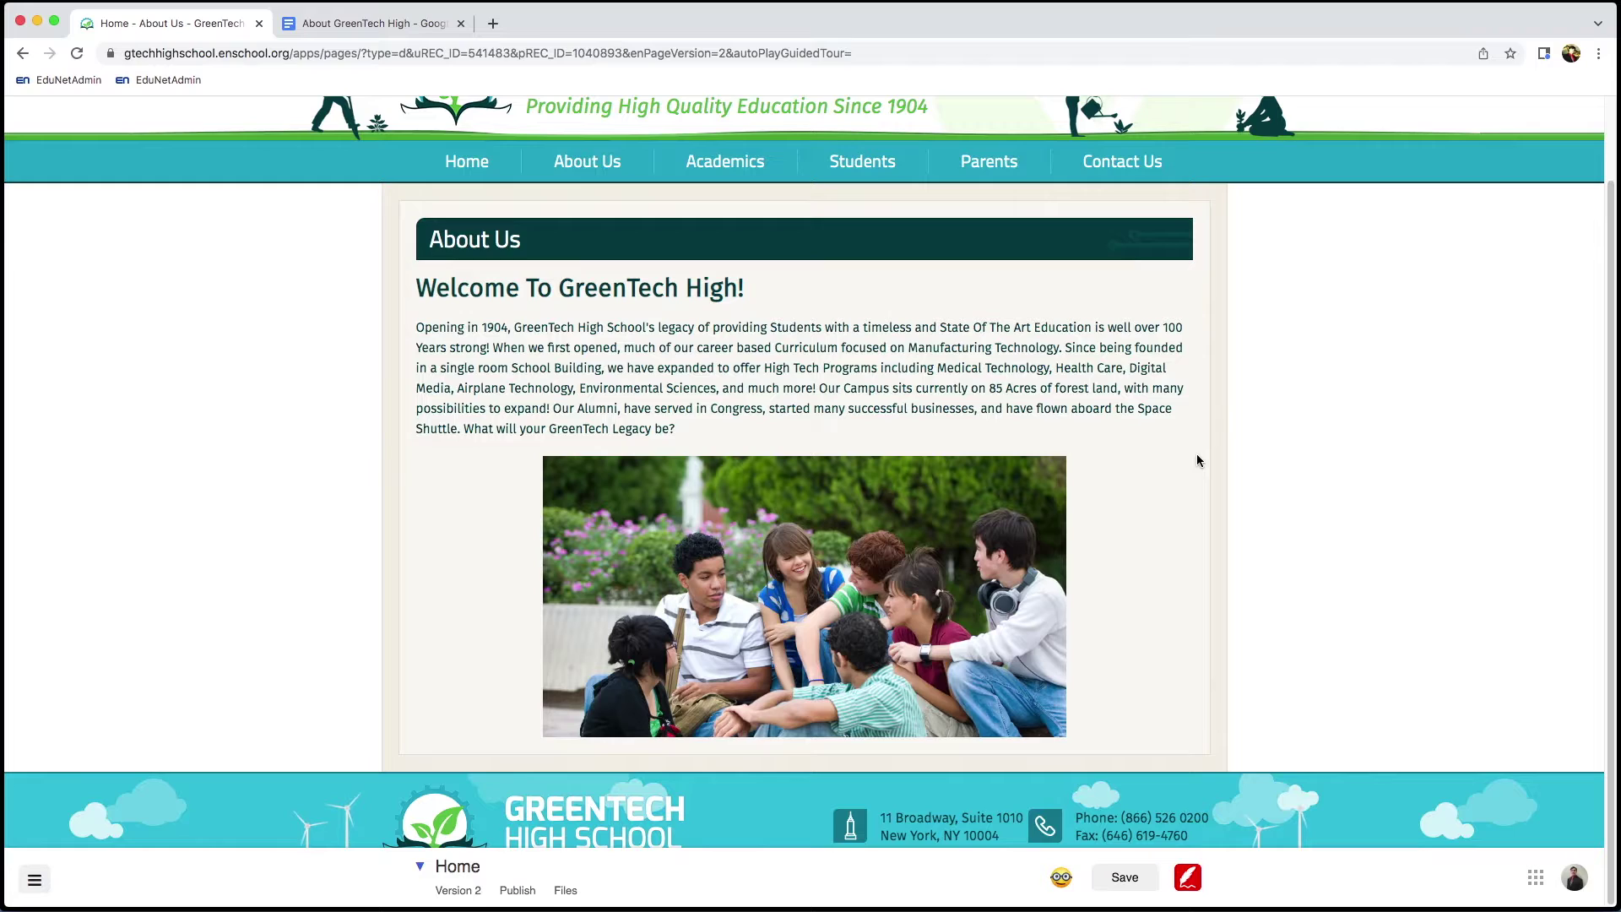
- Mark the group photo as decorative in its accessibility settings and apply the change
click(857, 481)
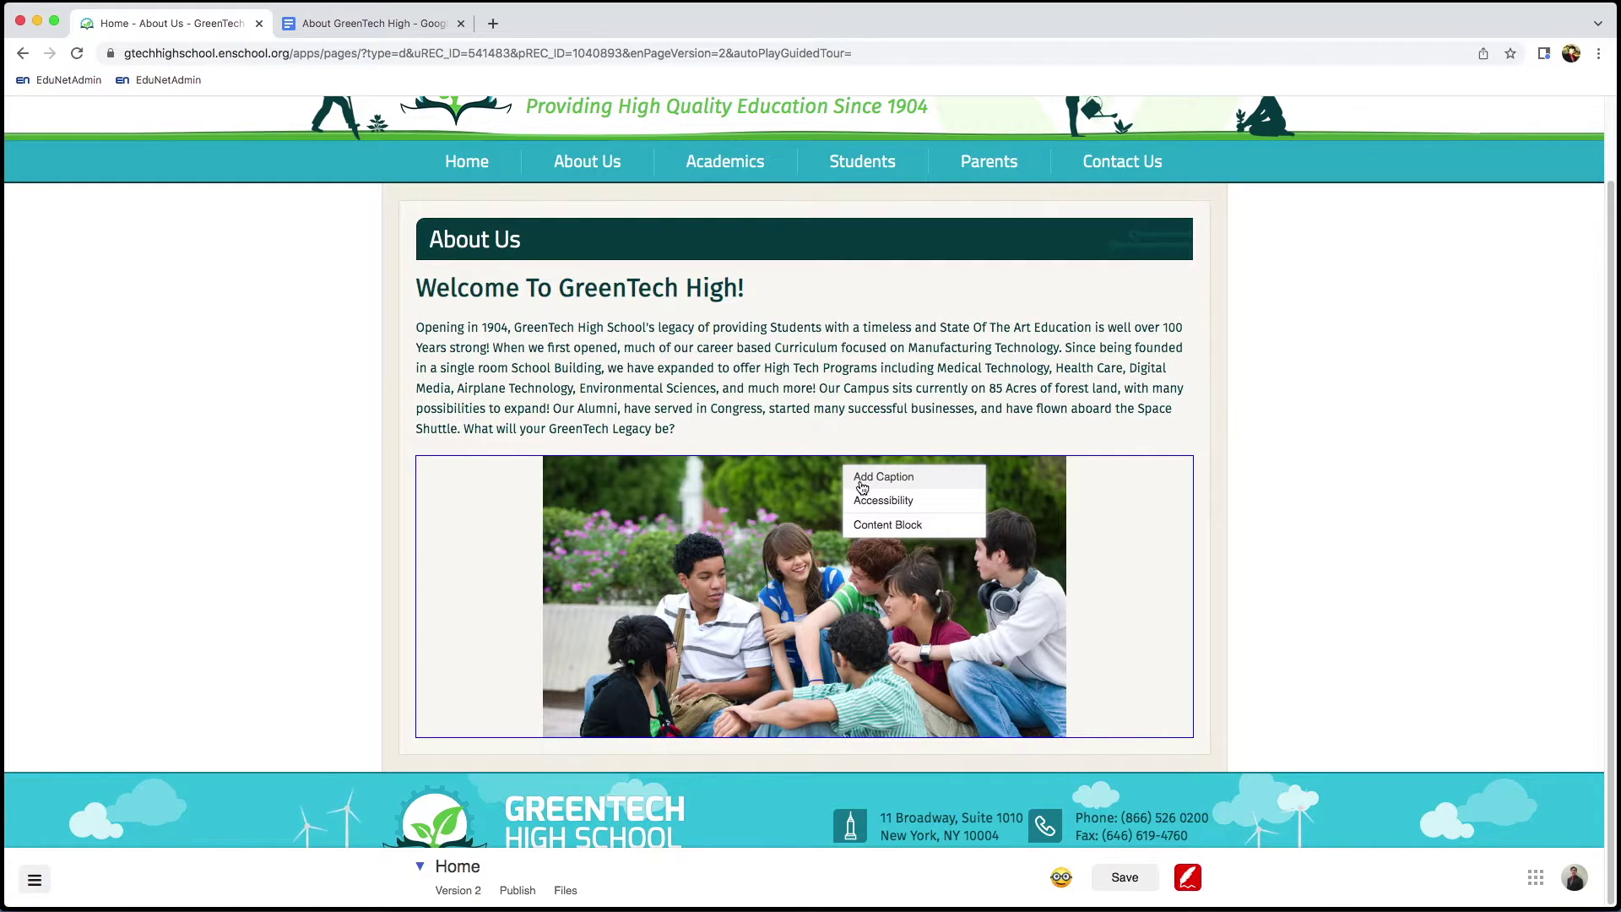
click(874, 502)
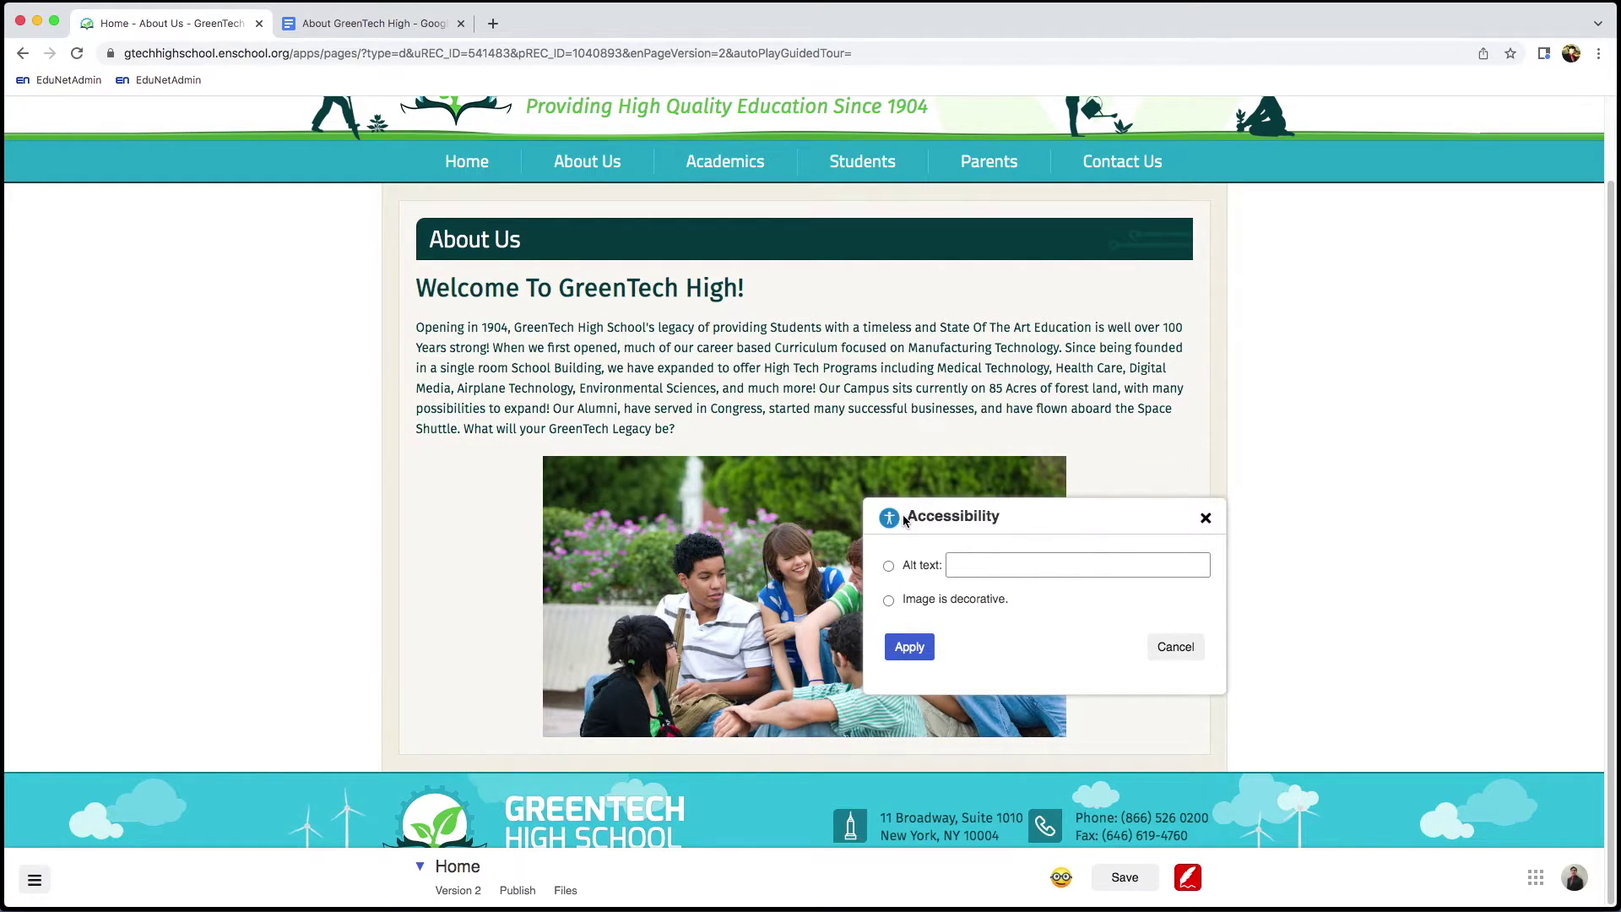
click(889, 601)
click(910, 648)
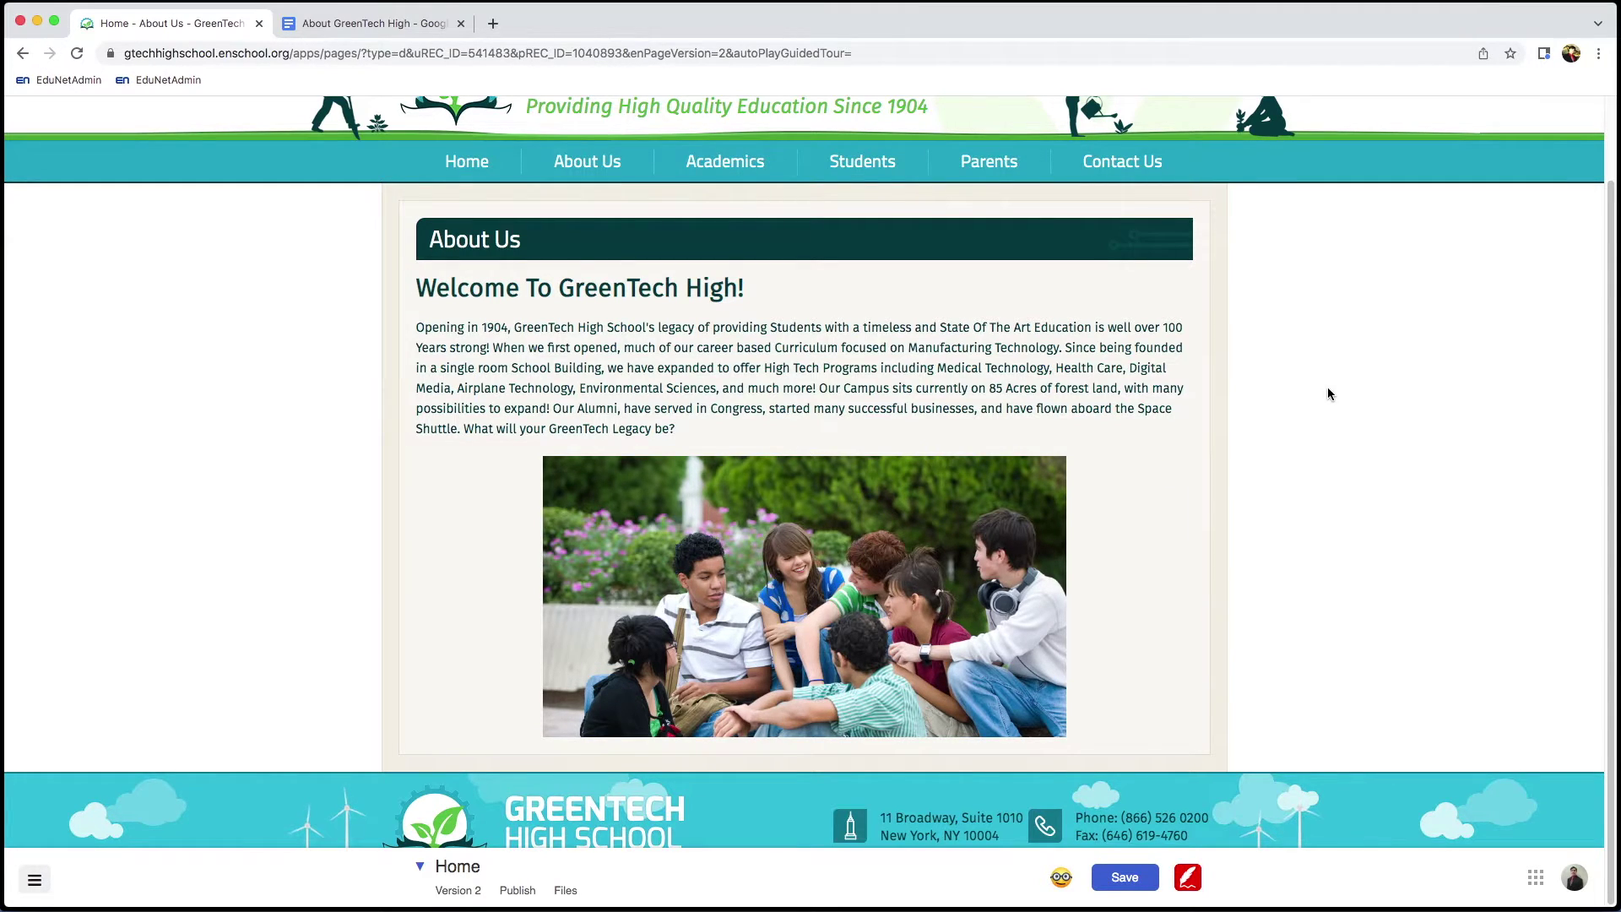
- Save the Home page and publish Version 2, confirming the publication
click(1132, 878)
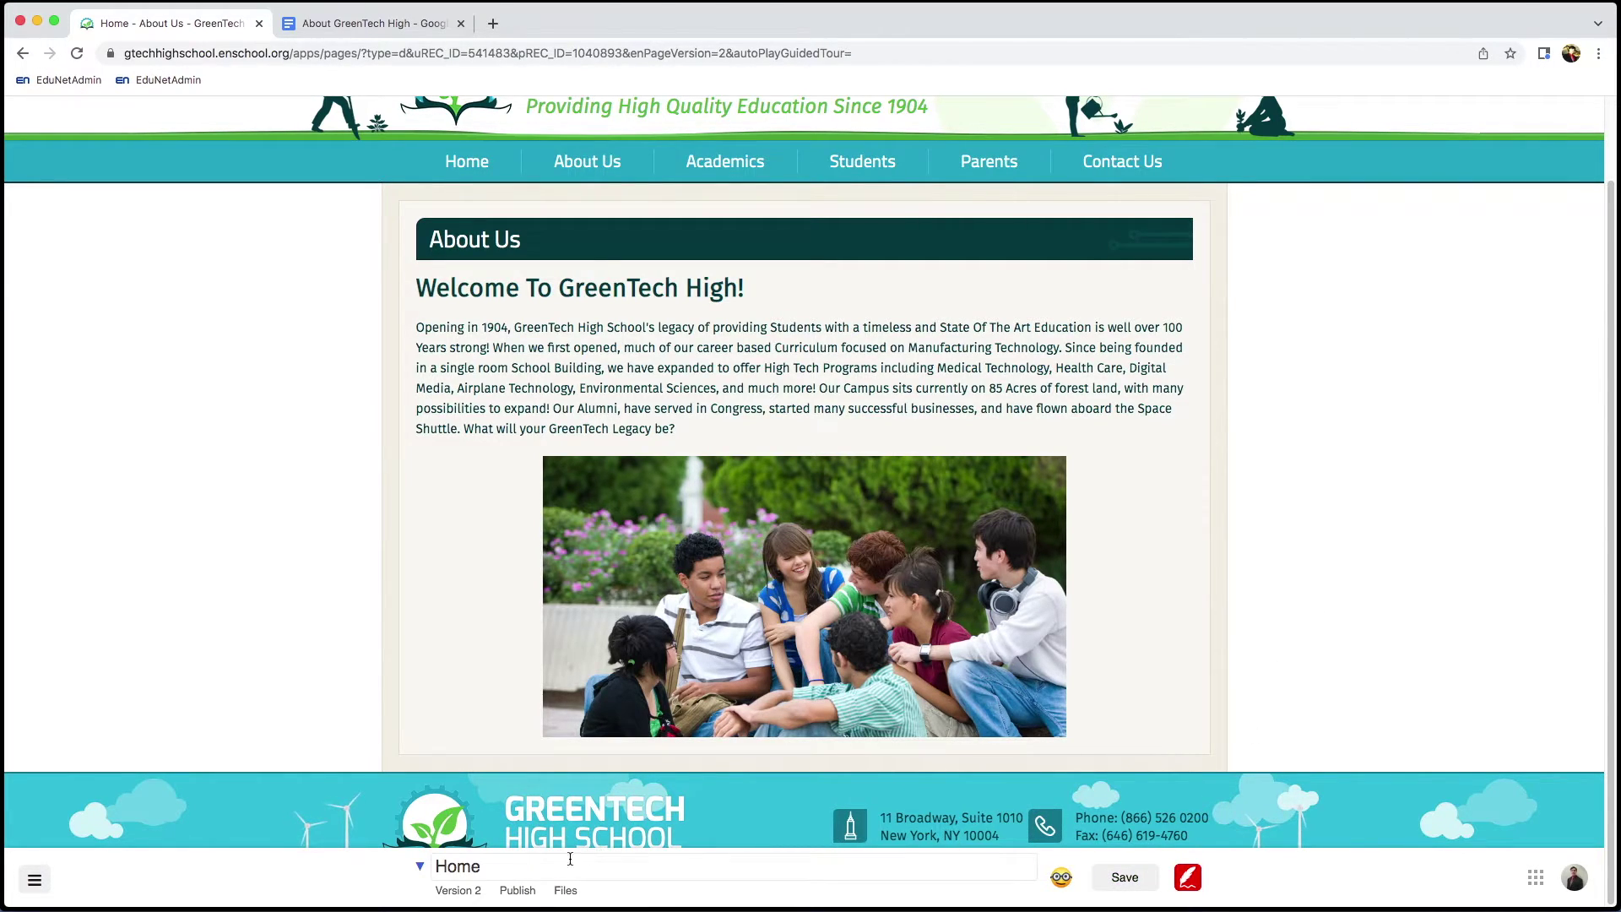
click(518, 891)
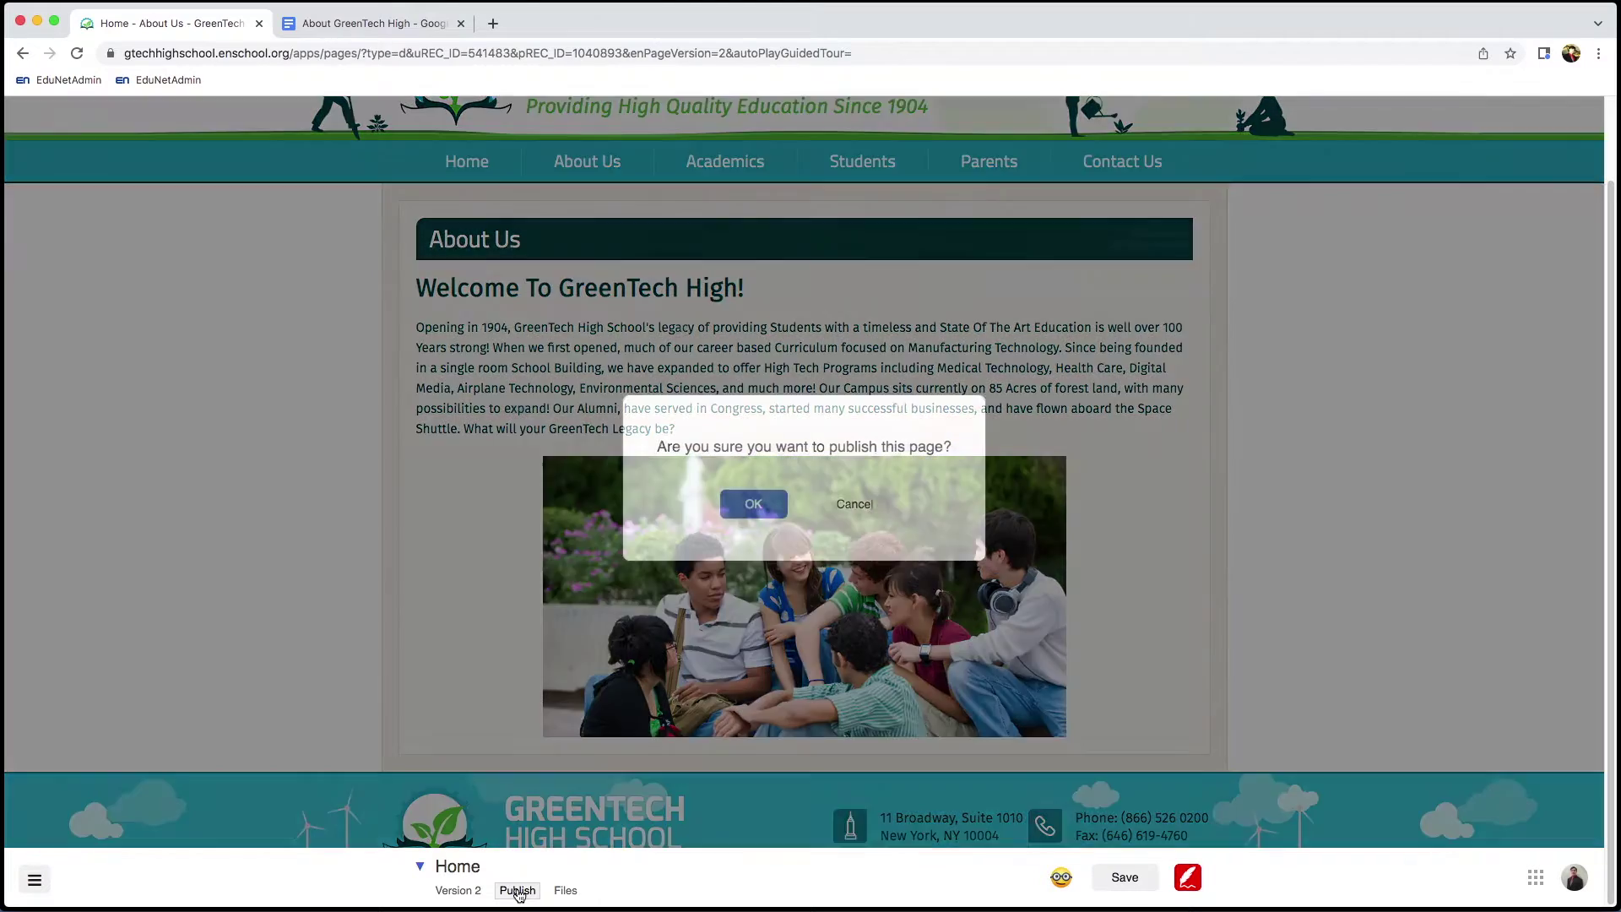
click(746, 502)
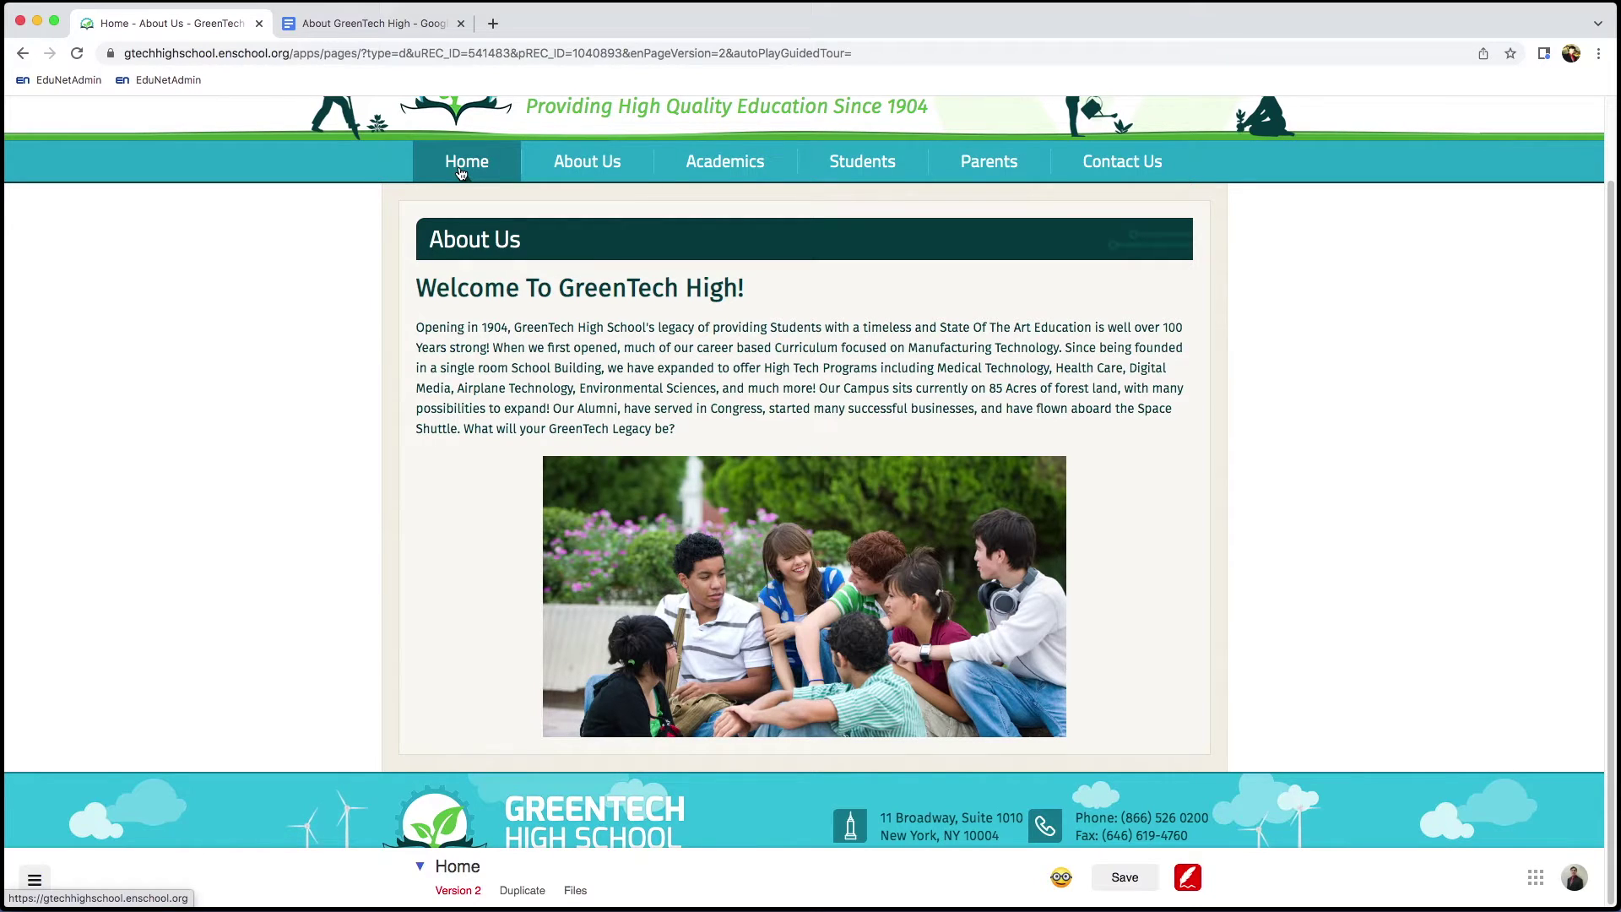
- Go to the school website's homepage and check the links under its main navigation headings, including About Us, Academics and Contact Us
mouse_move(1008, 179)
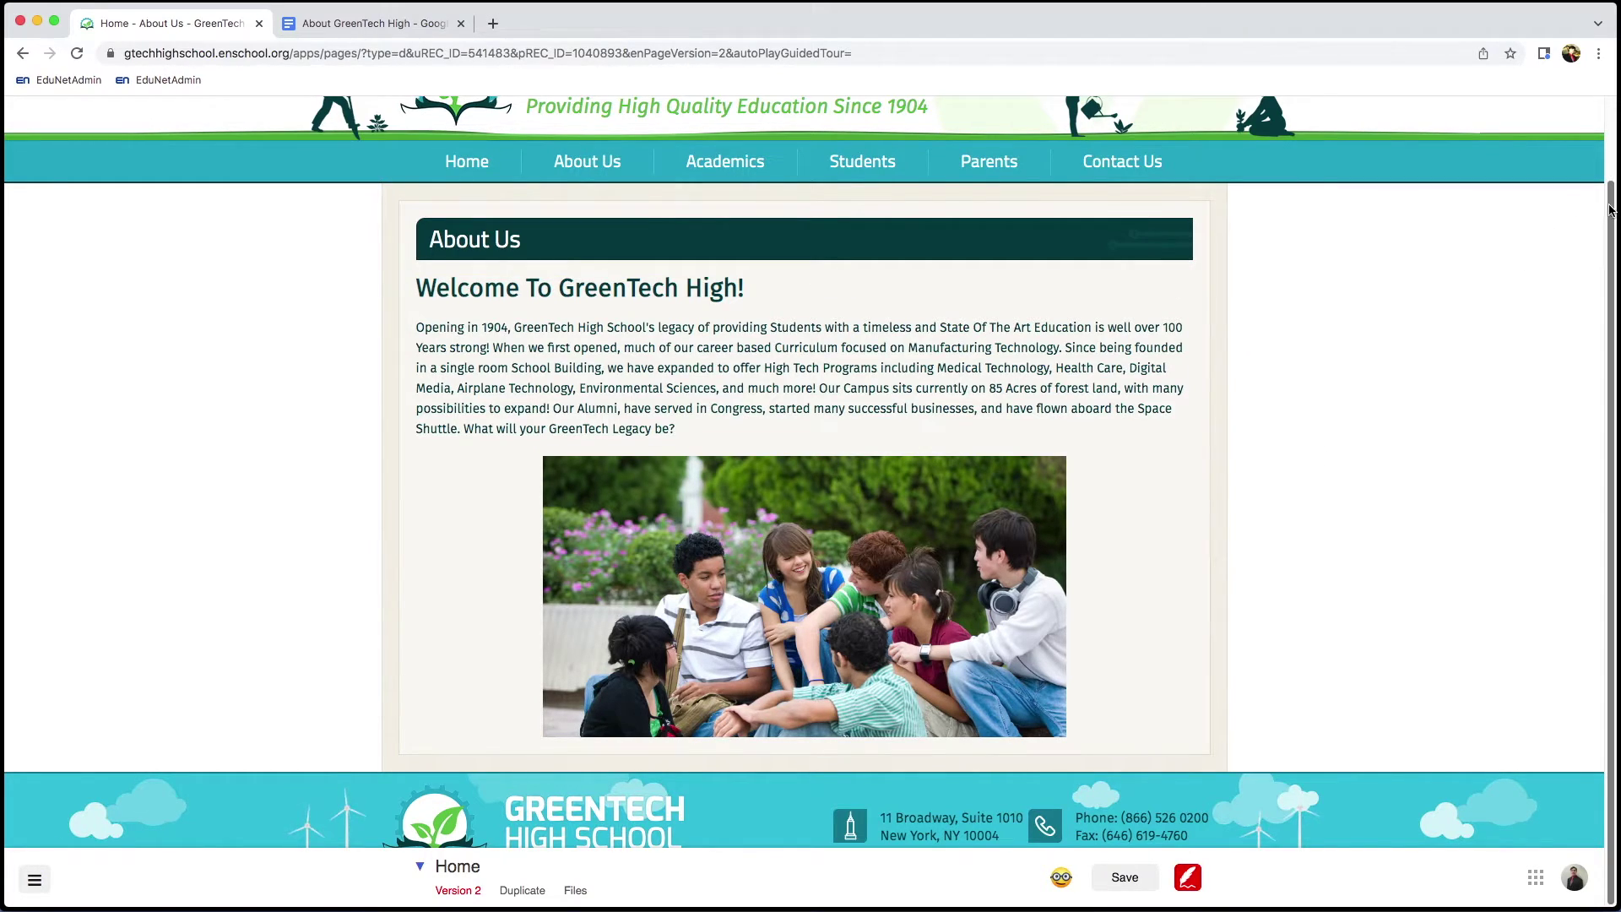
scroll(1612, 211, up, 2)
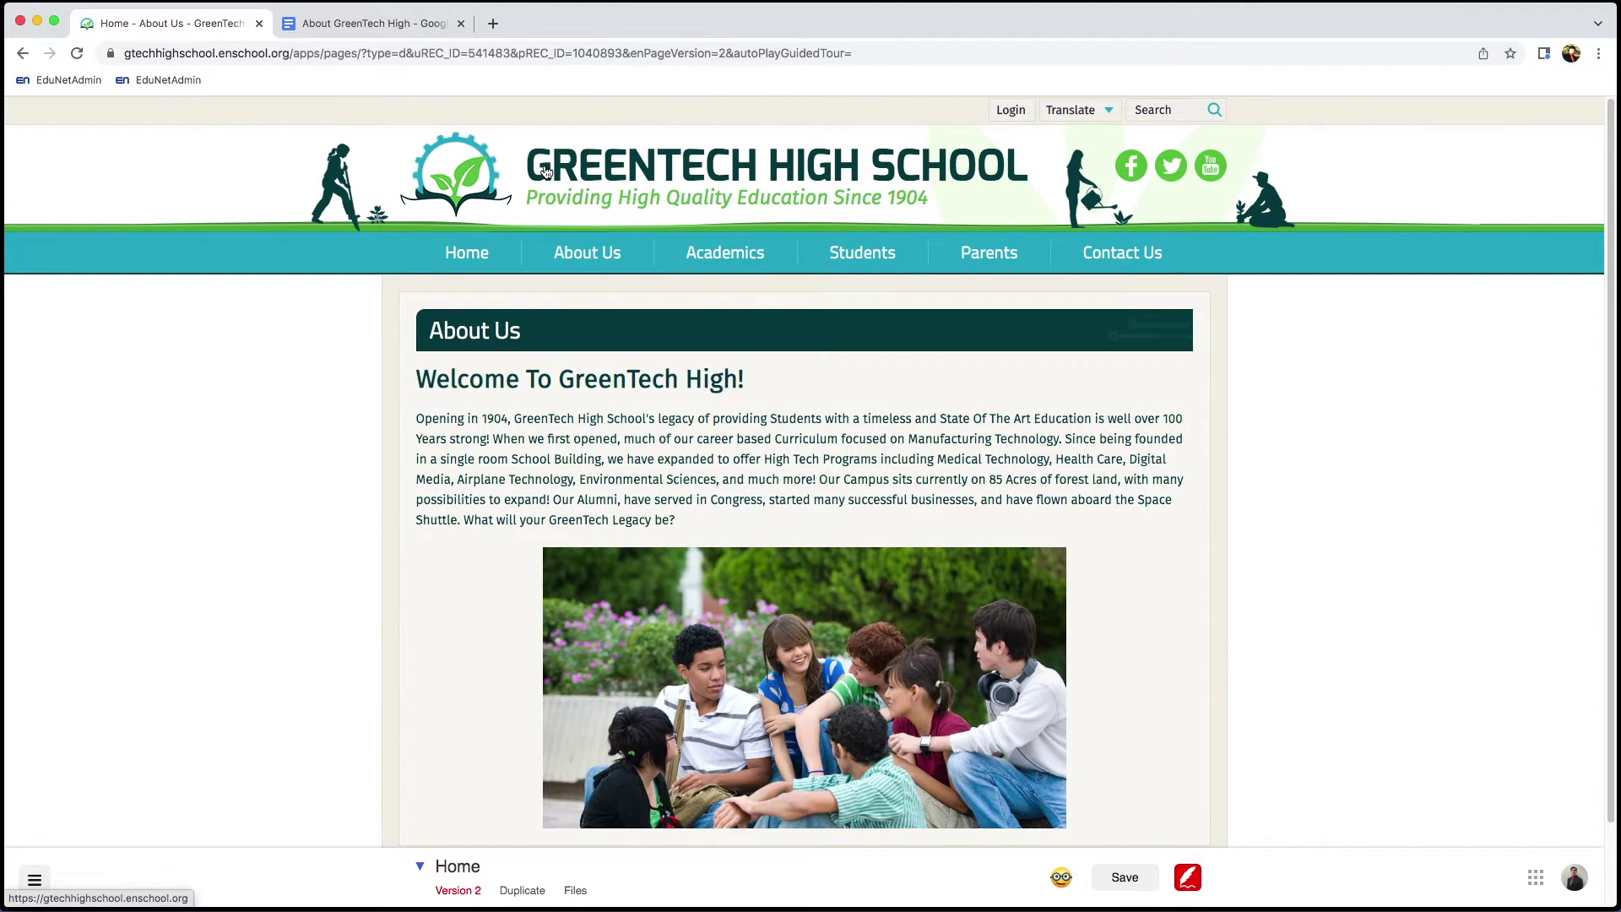
click(546, 172)
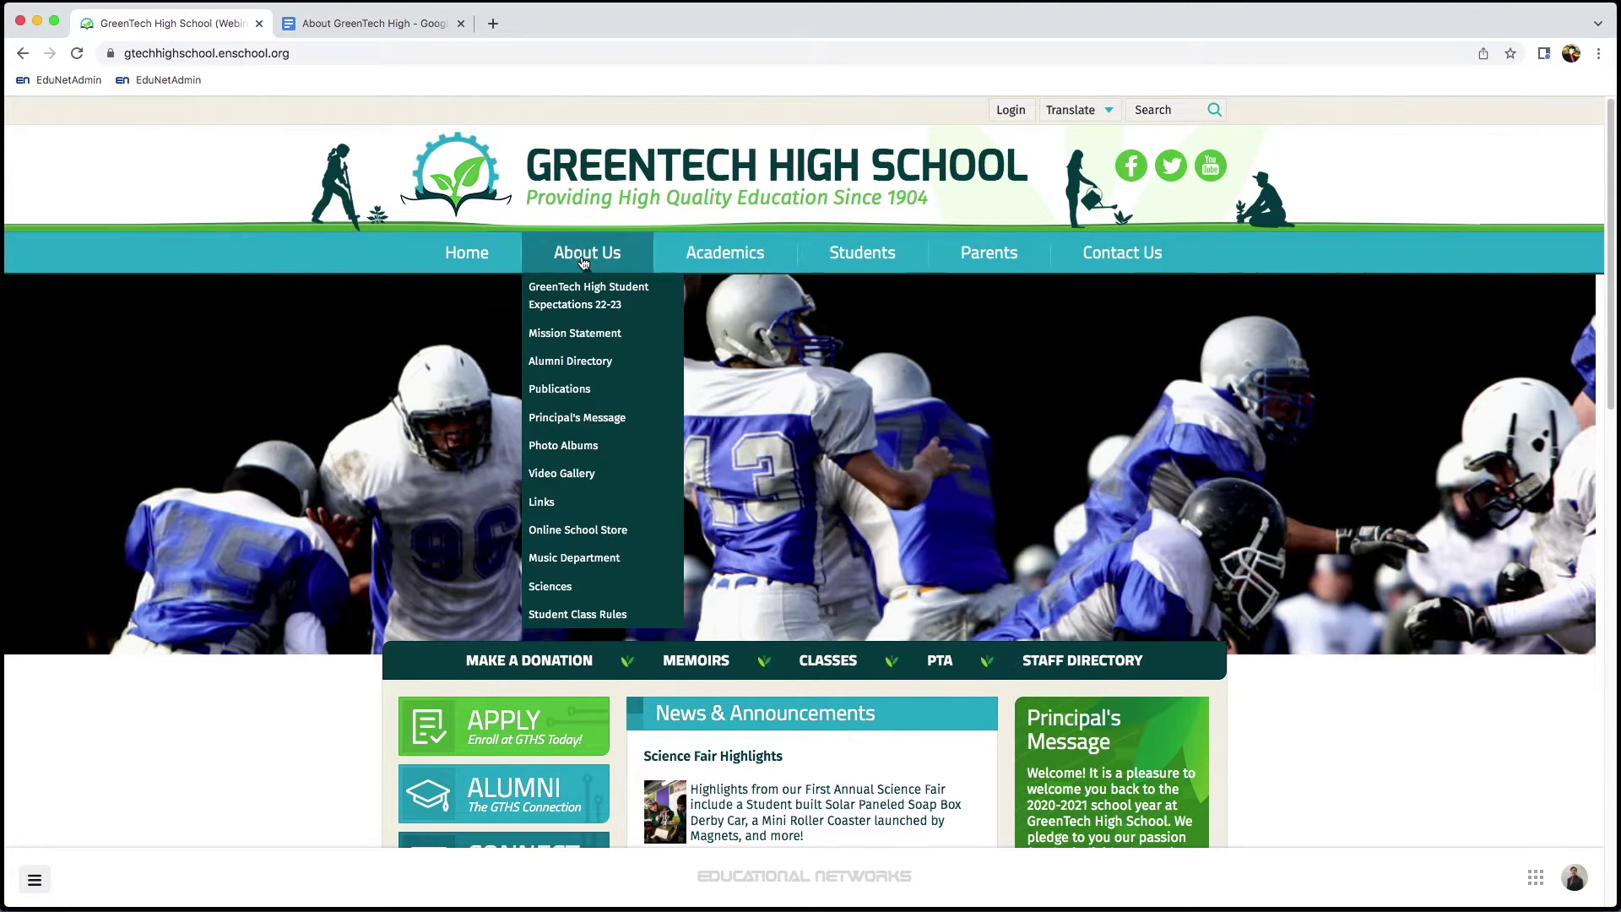
mouse_move(721, 254)
mouse_move(1095, 253)
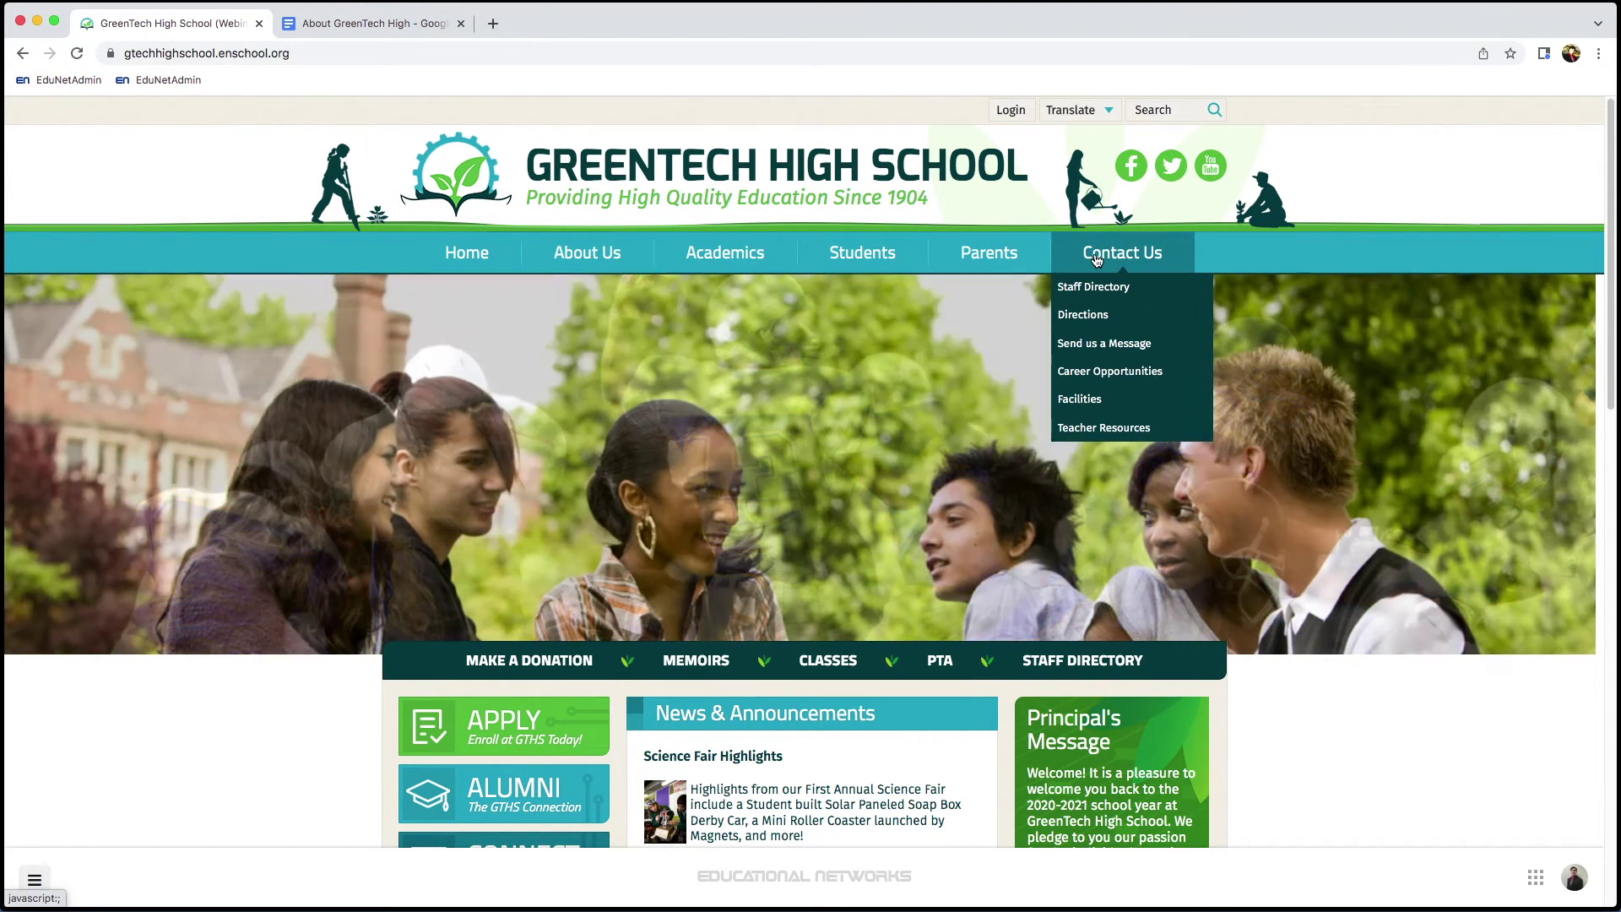
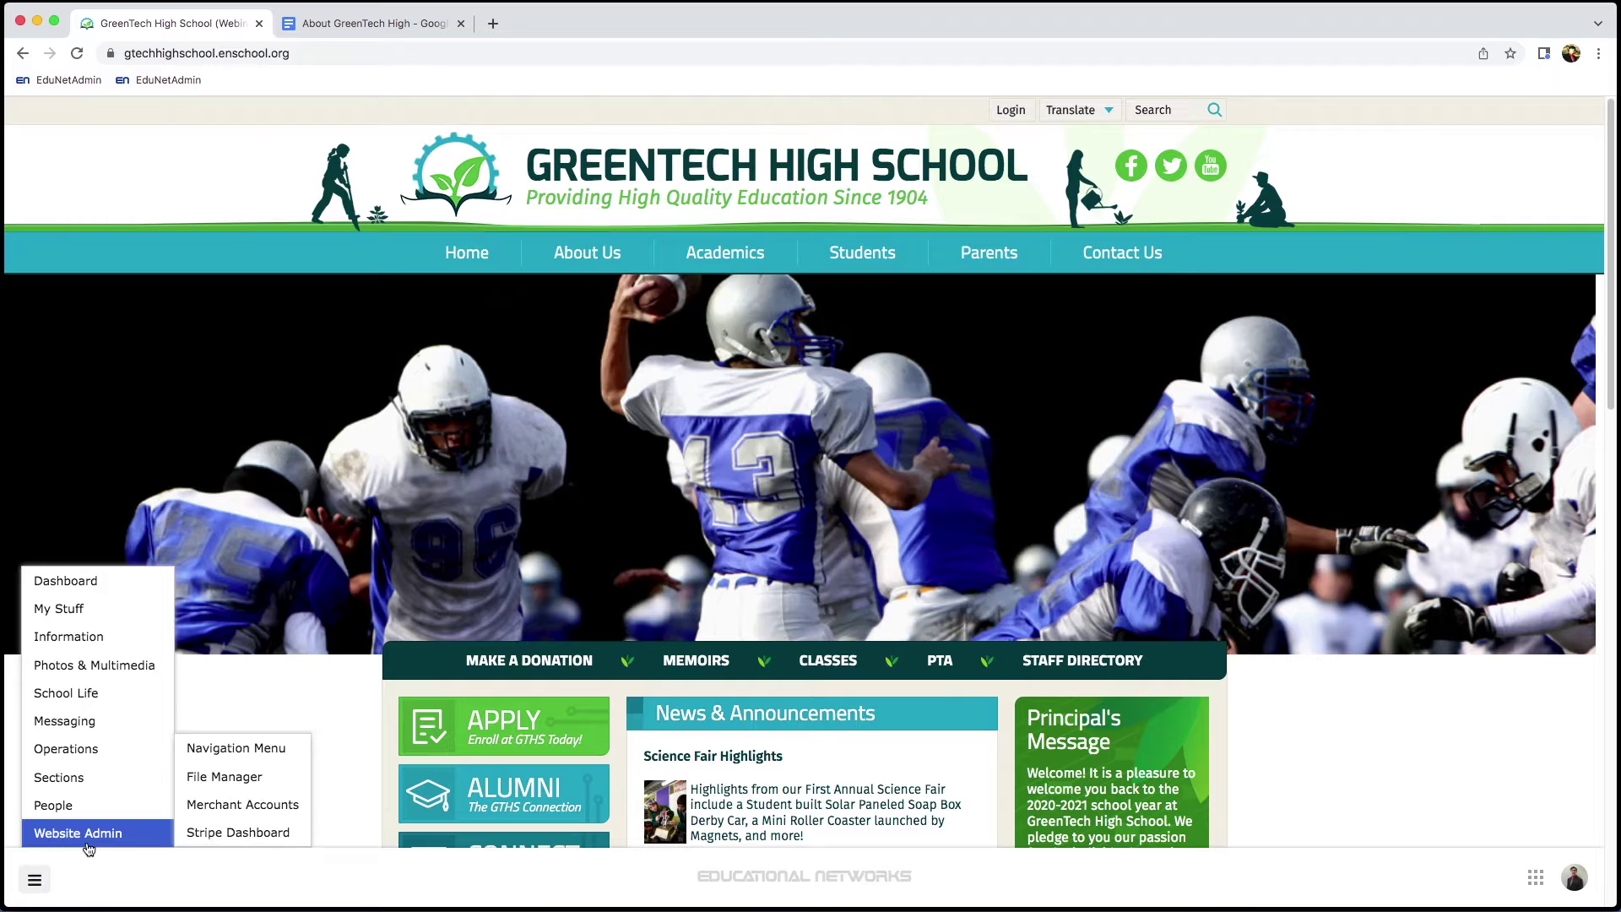
- Open the Navigation Menu settings and start a new link below GreenTech High Student Expectations 22-23 in the About Us group
click(218, 756)
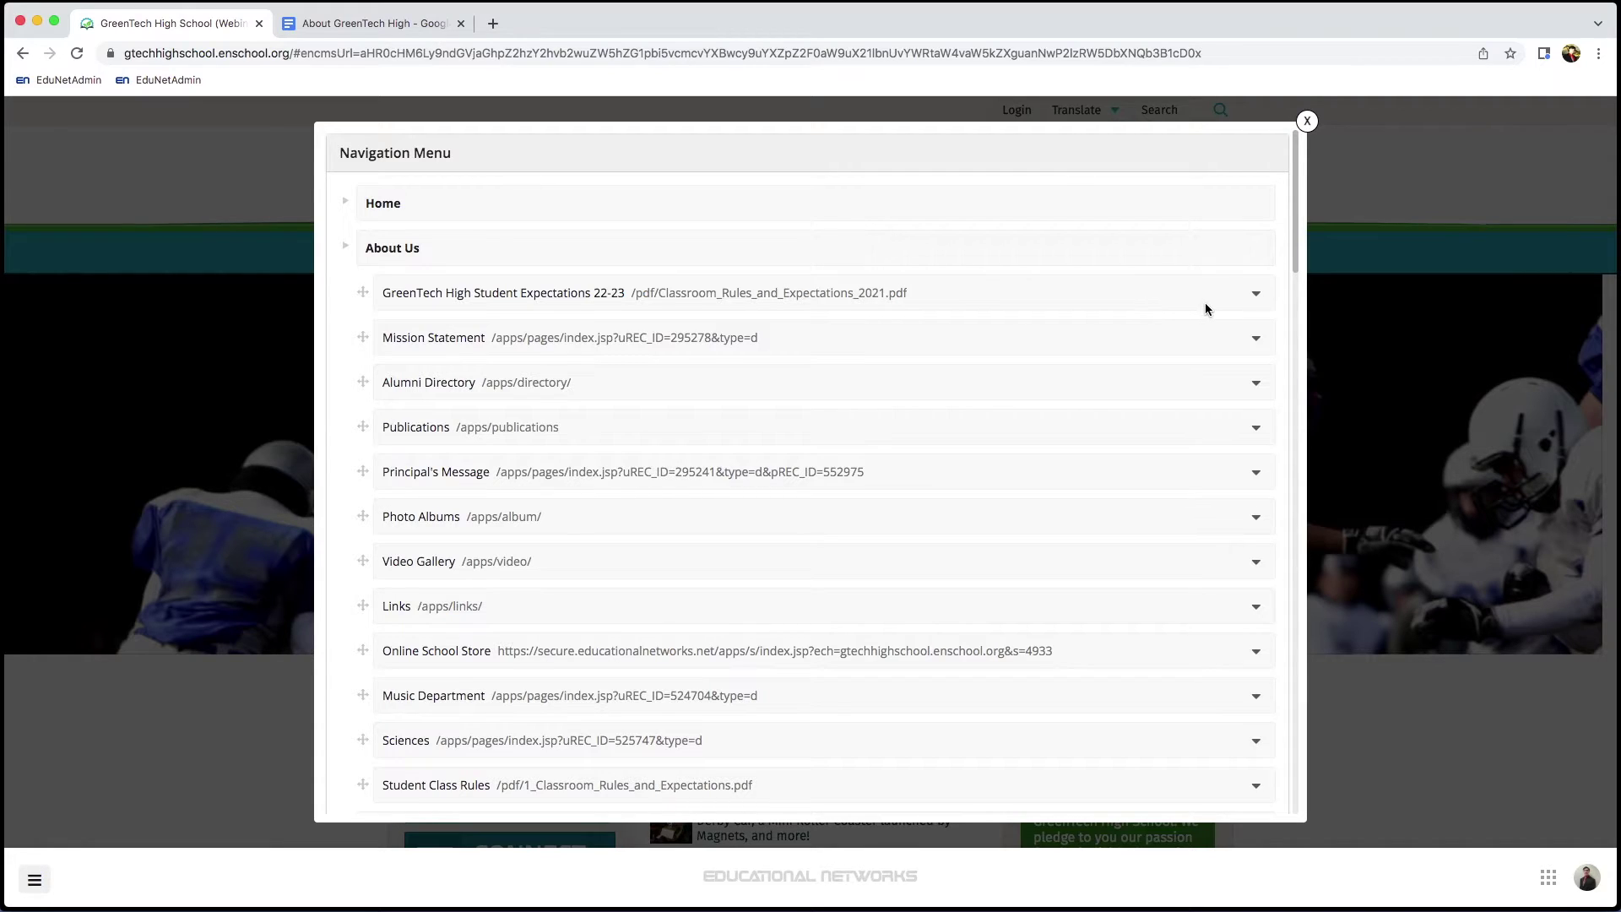
click(1256, 297)
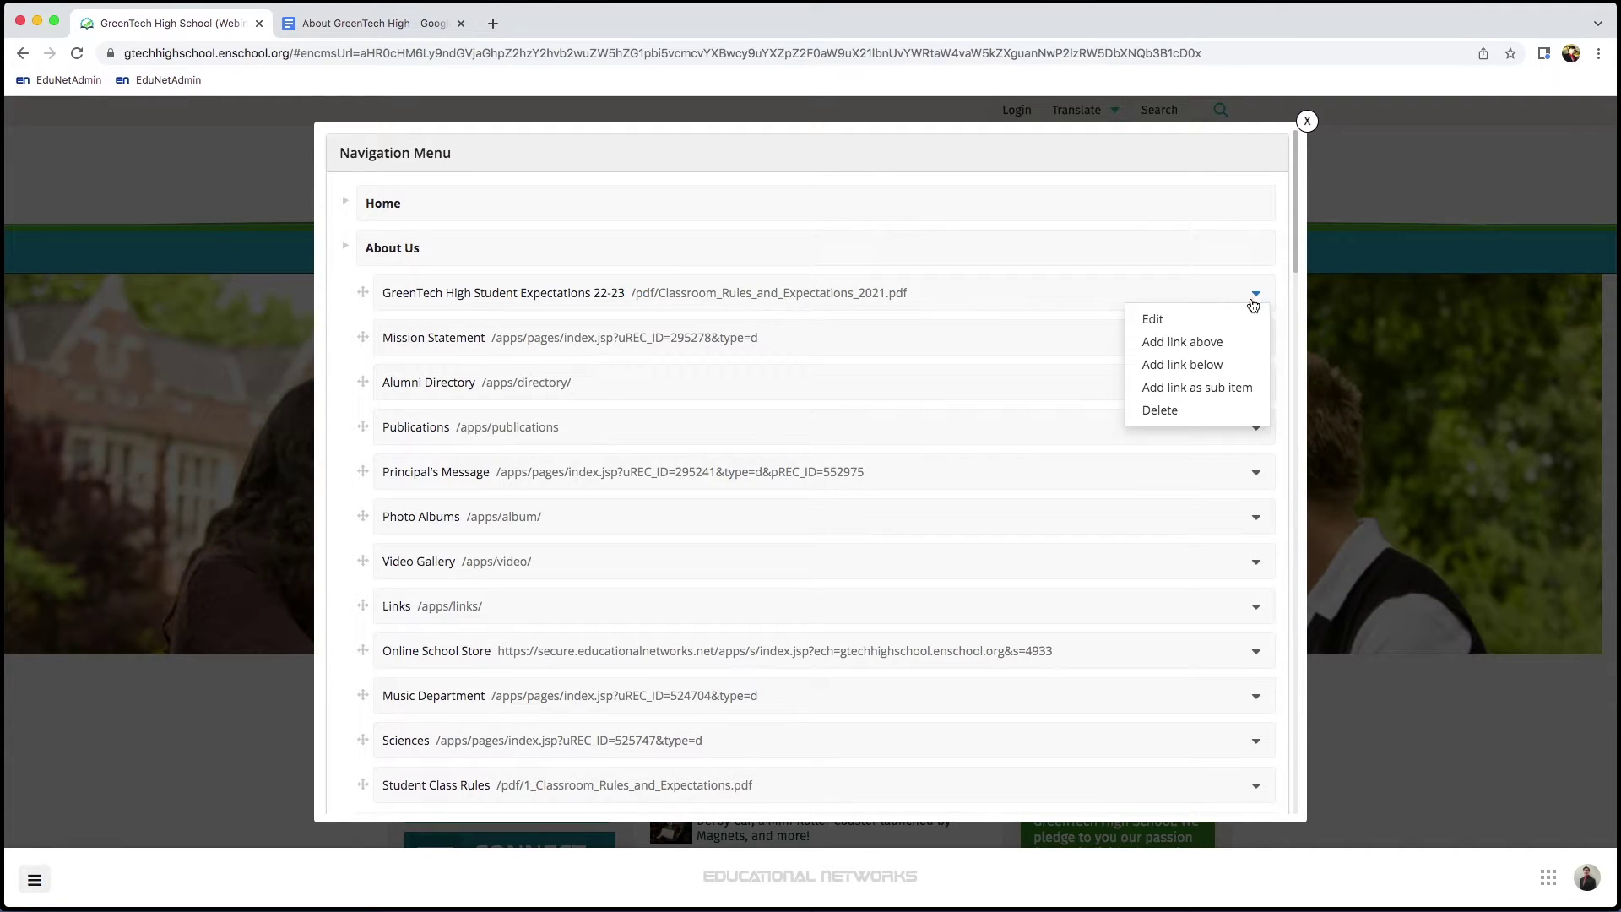
click(1195, 368)
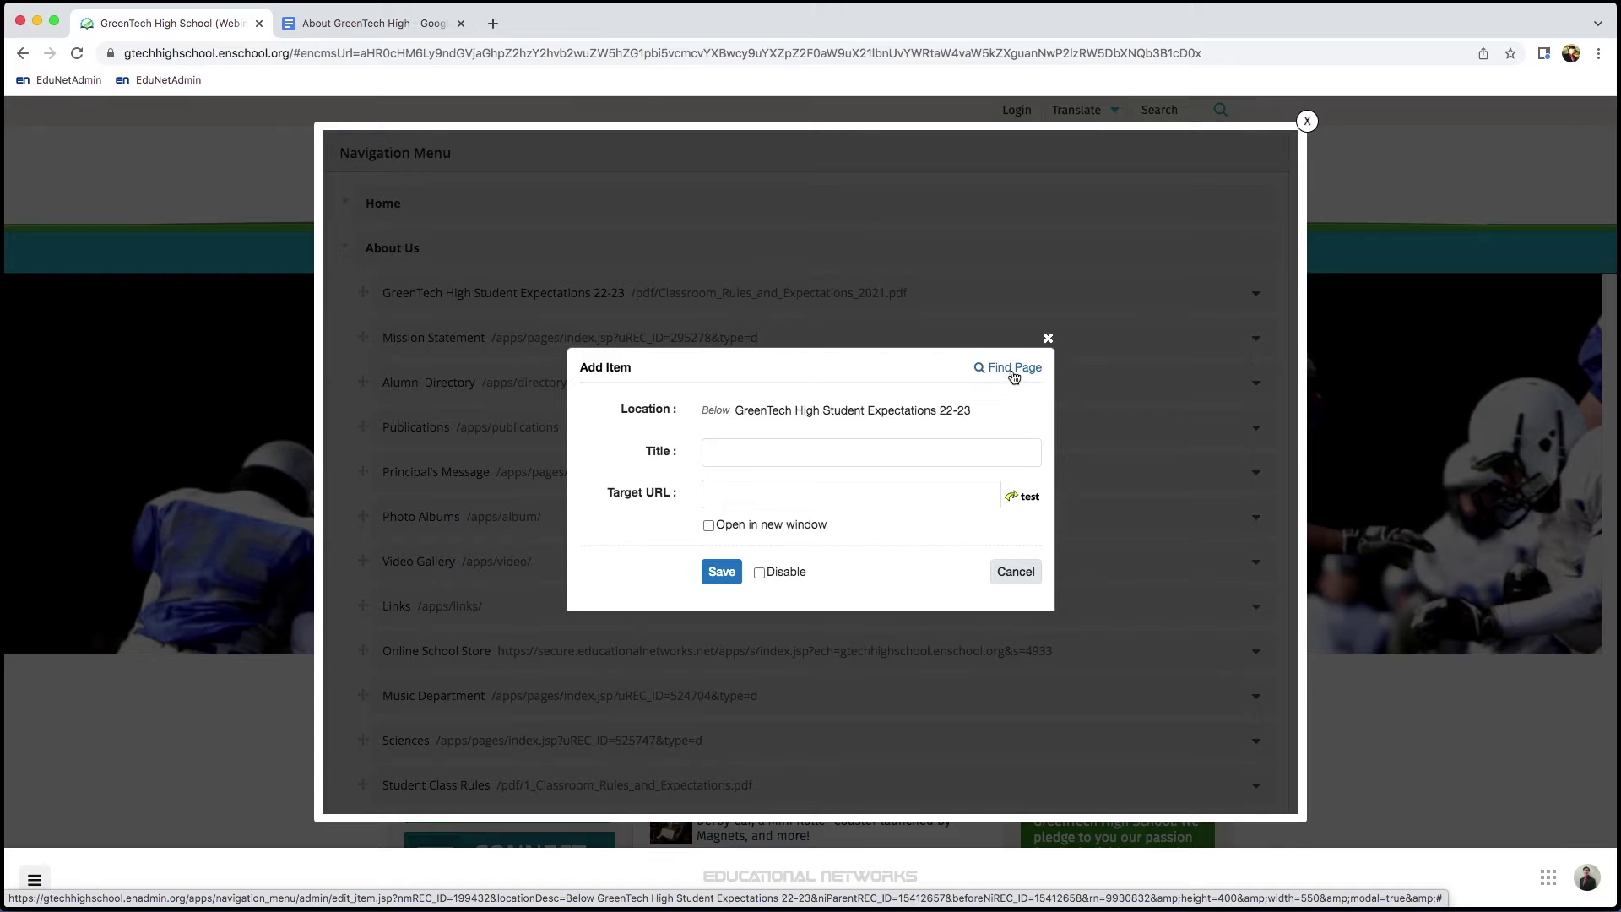
- Use Find Page to target the About Us section among the departments, with the title About Us, and save the menu item
click(1007, 369)
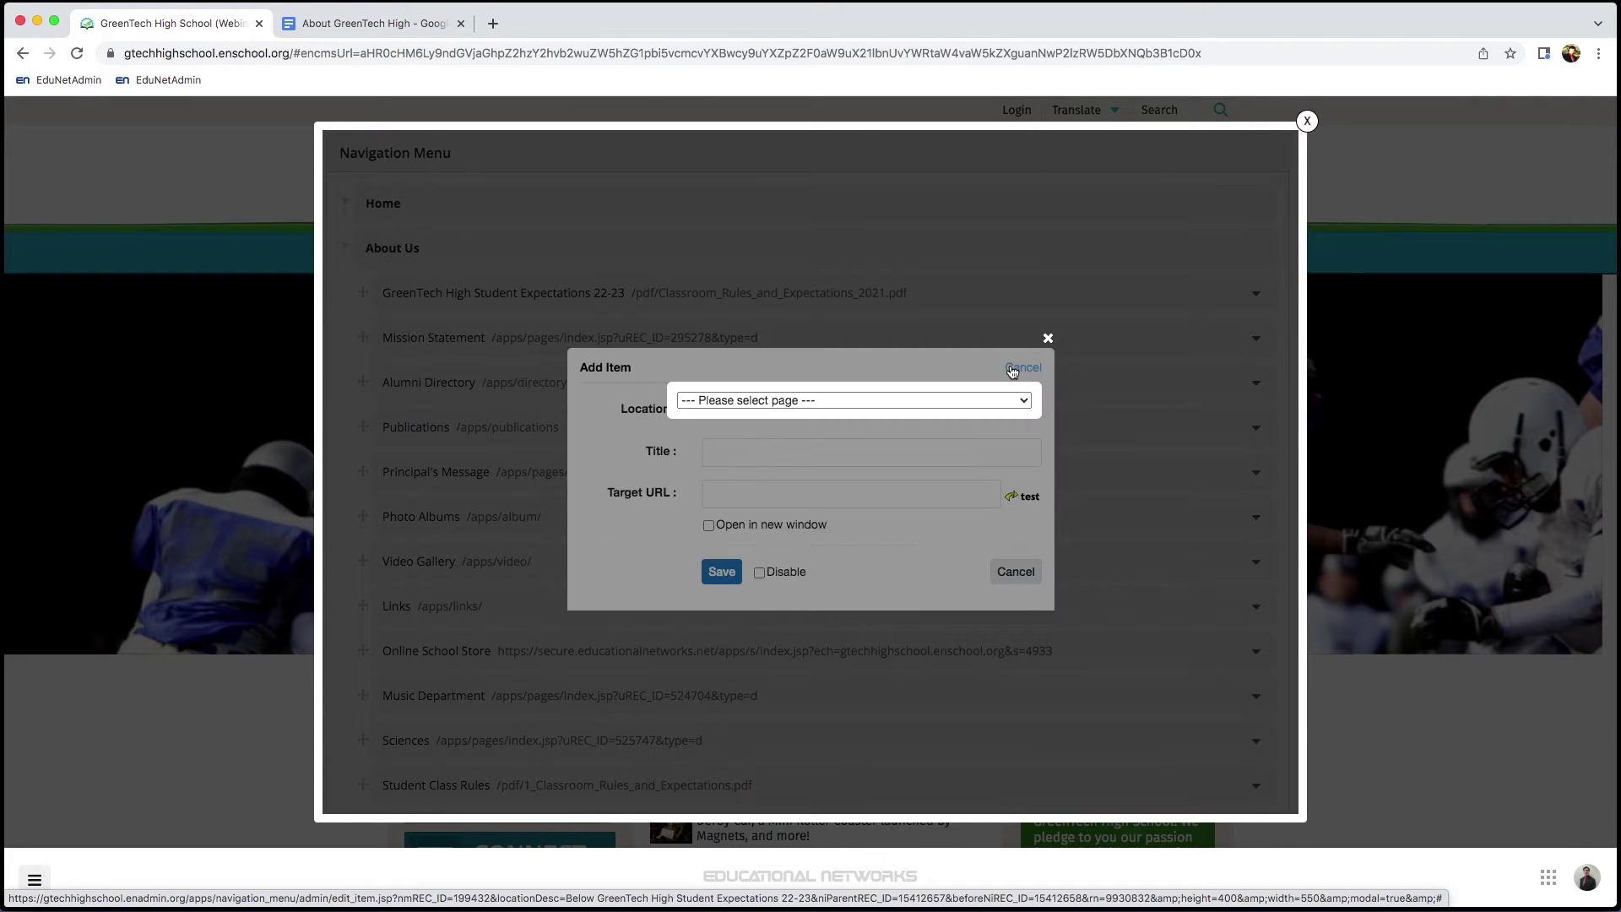
click(912, 403)
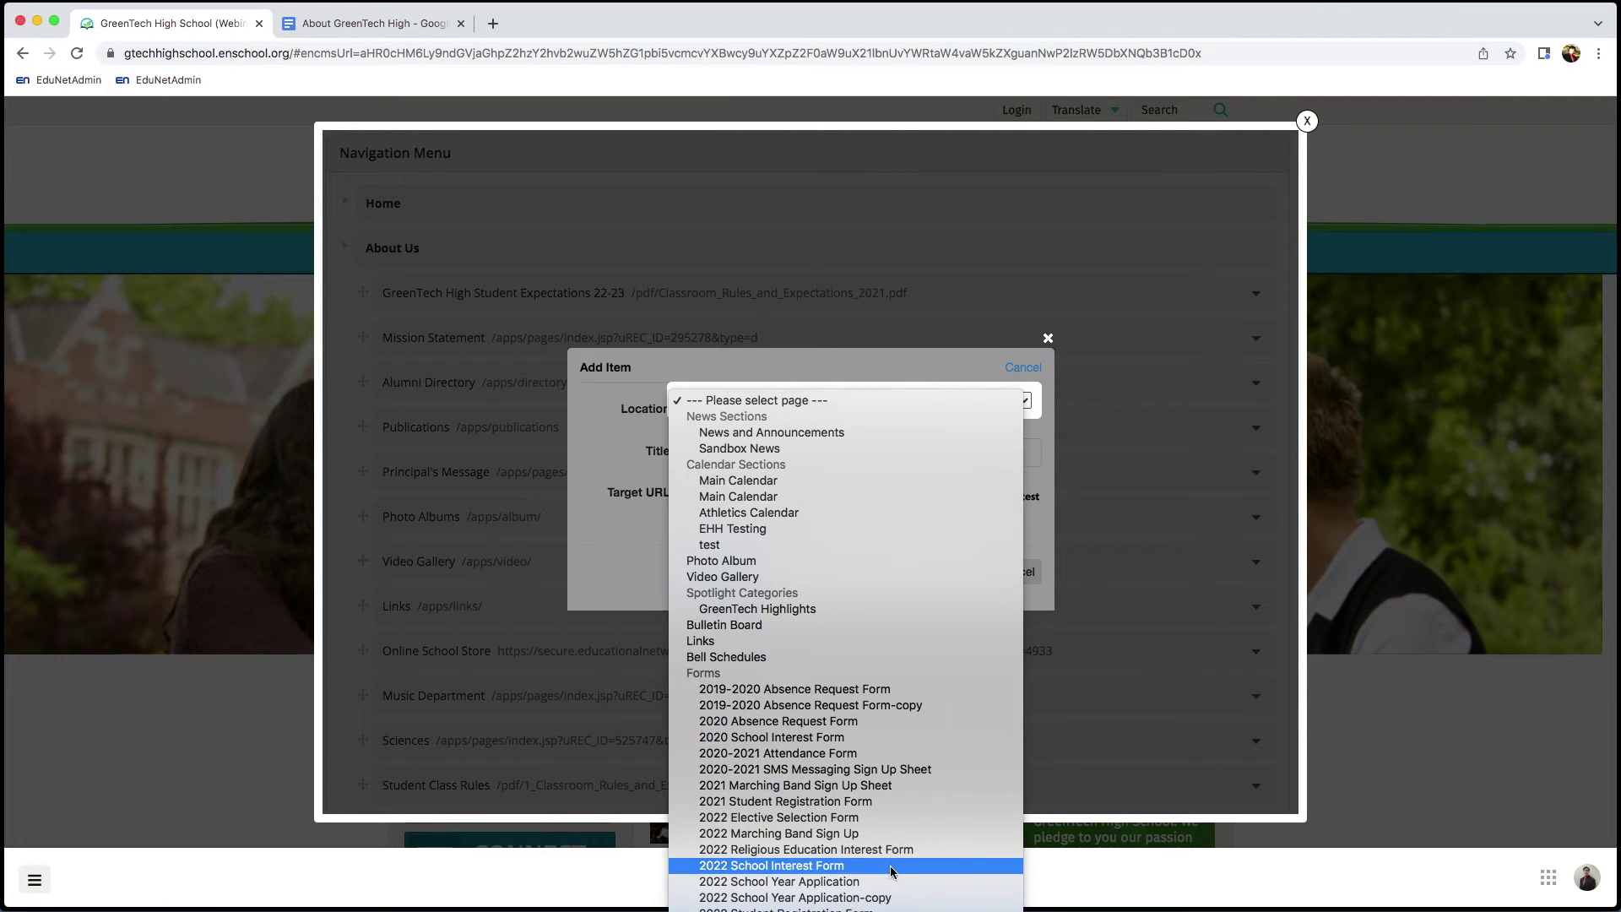
scroll(844, 641, down, 10)
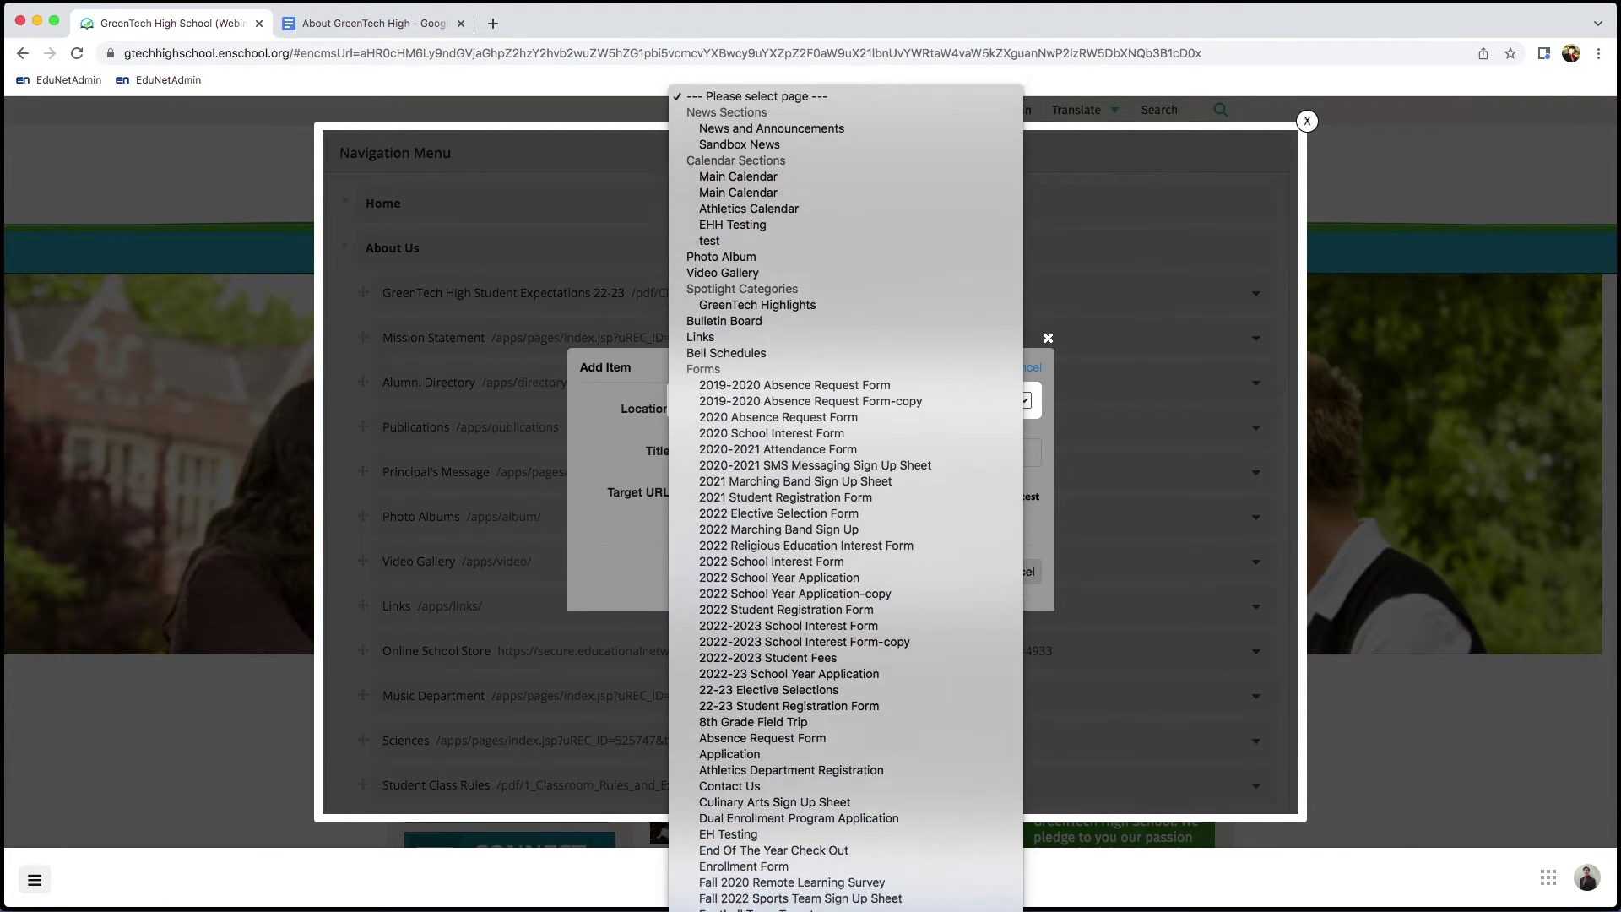
scroll(844, 641, down, 10)
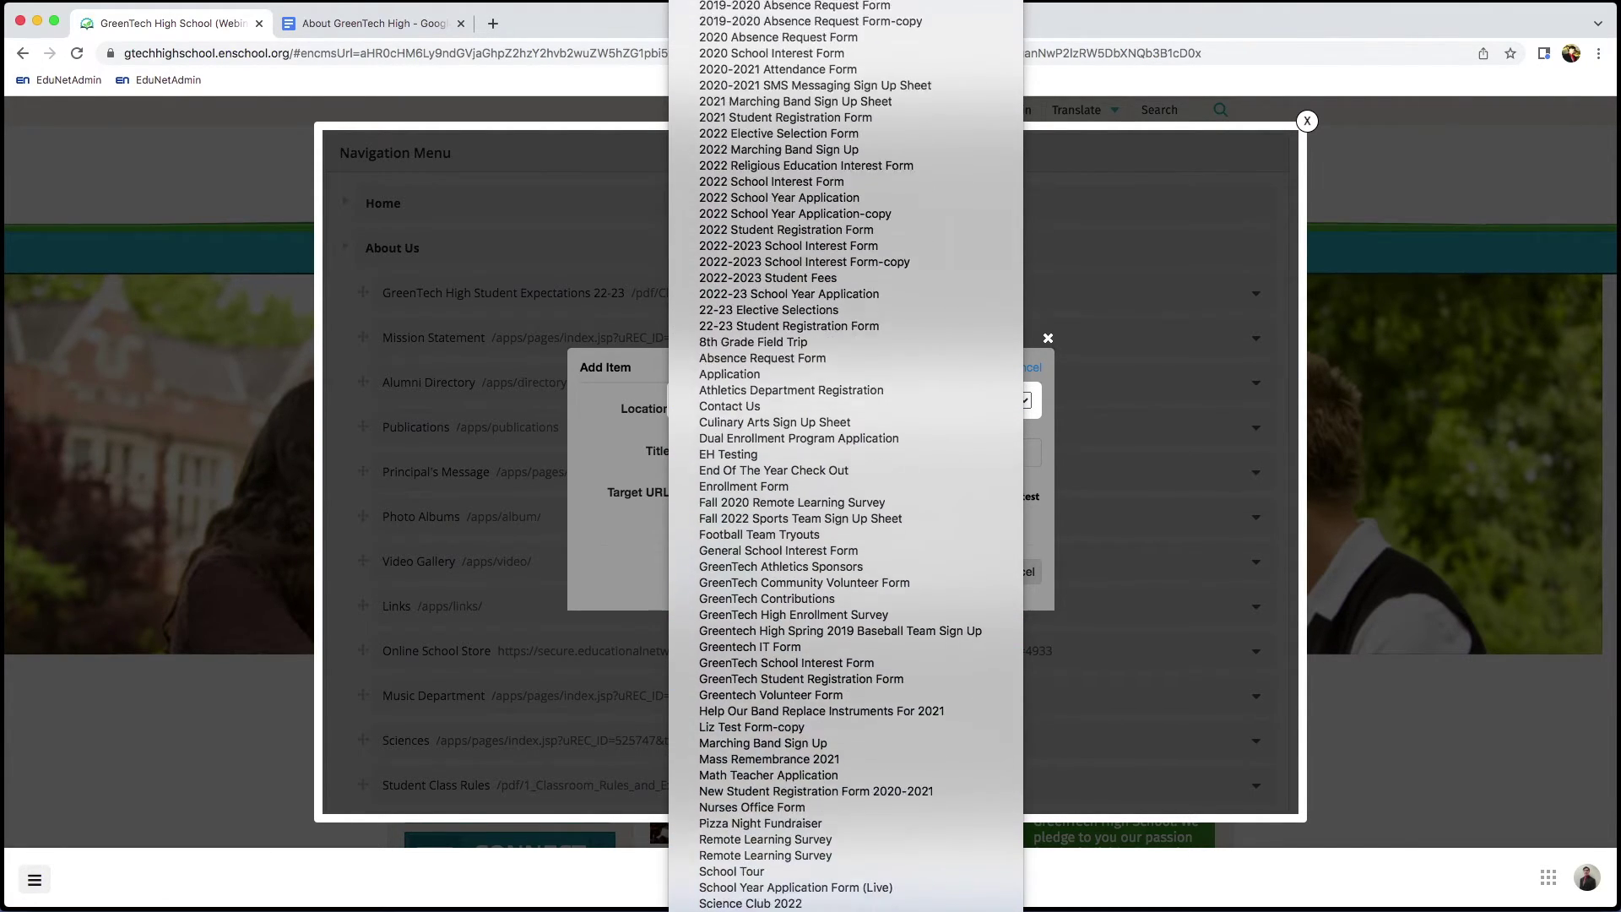
scroll(844, 642, down, 8)
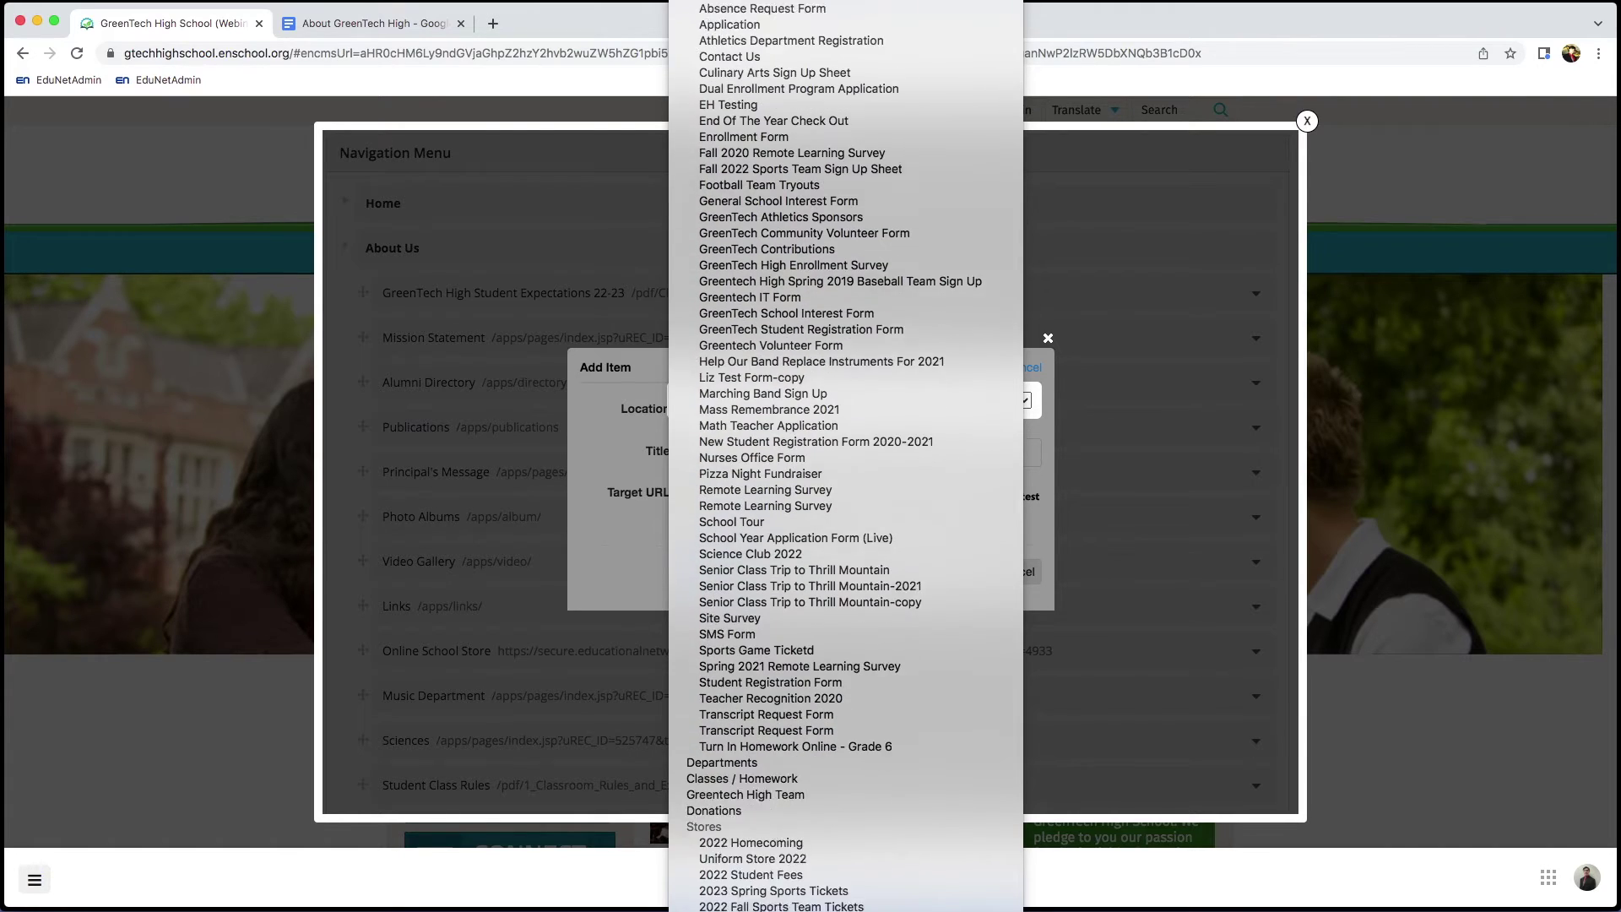
scroll(840, 816, down, 4)
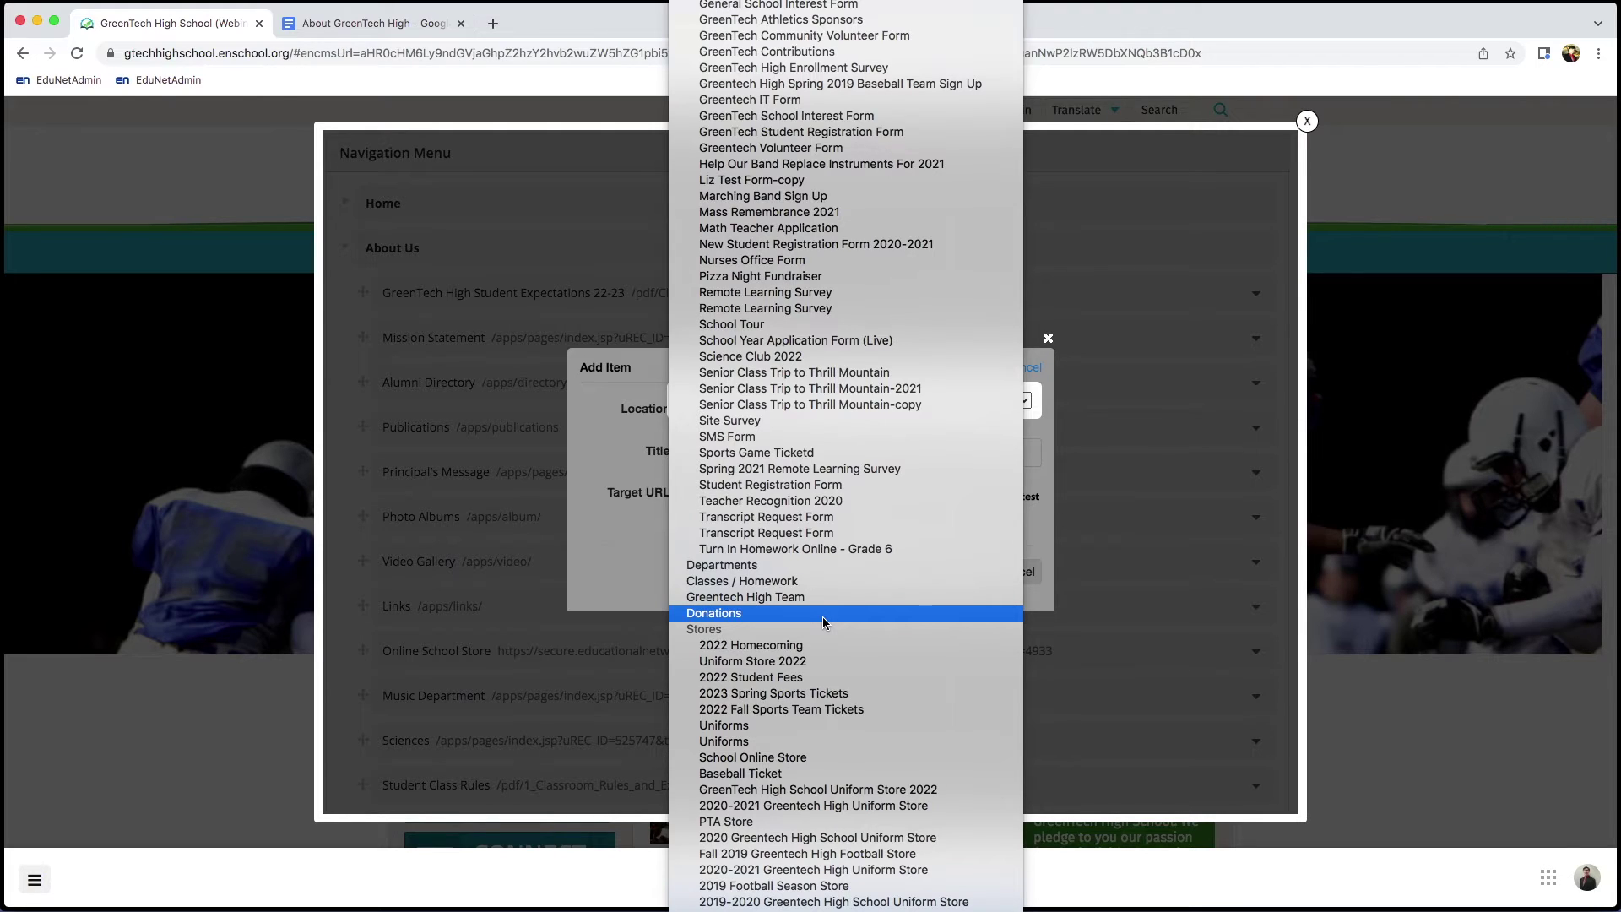
click(773, 571)
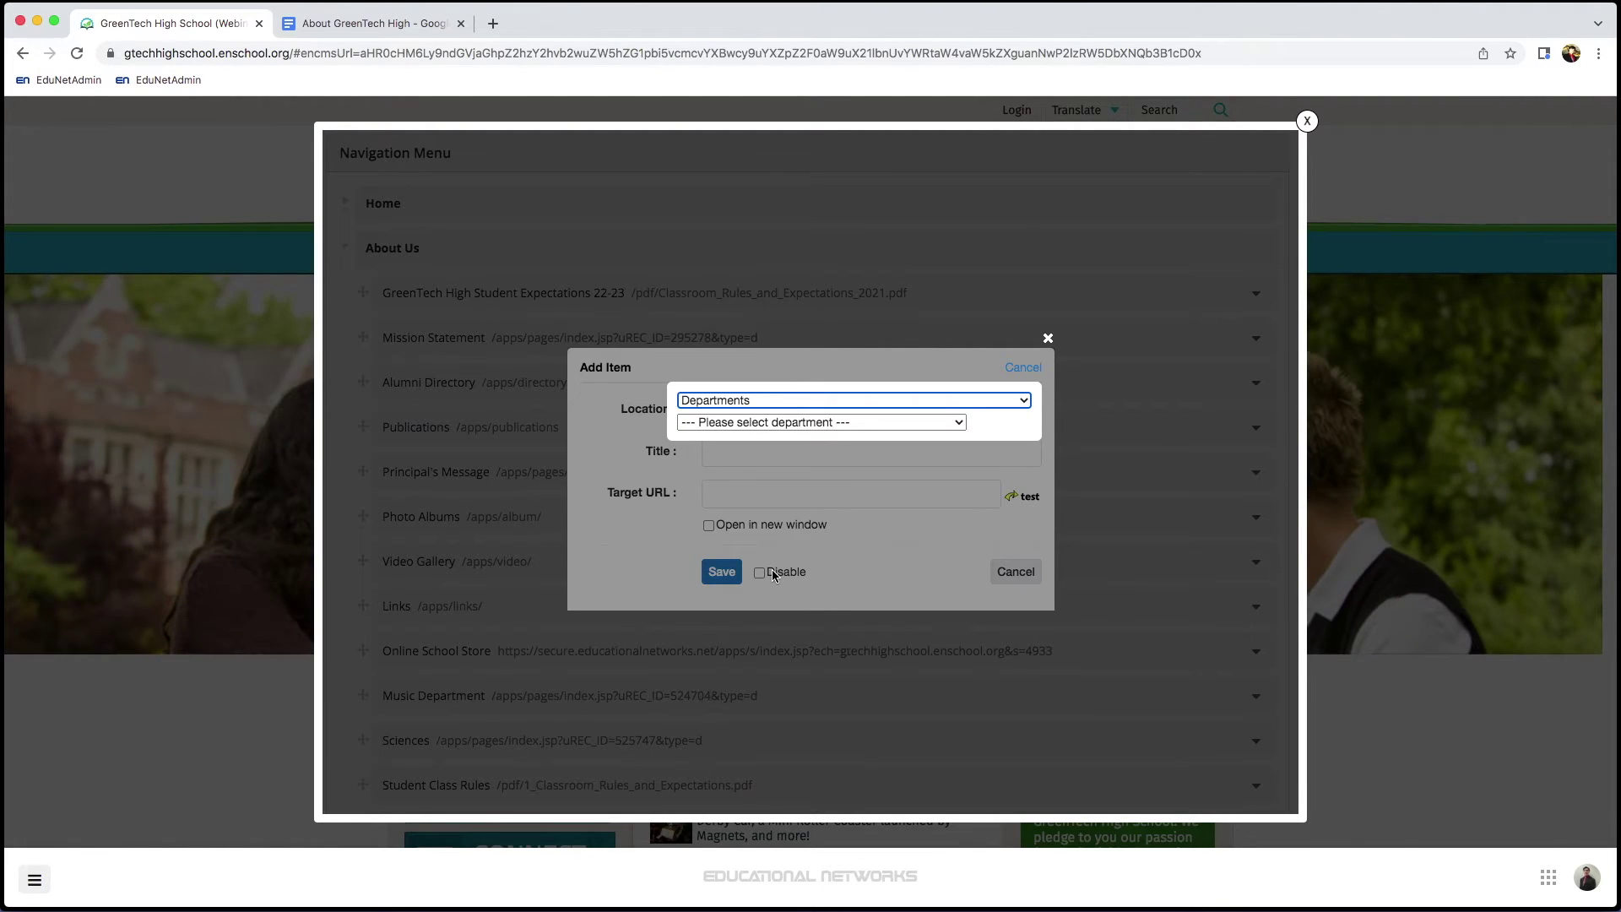
click(748, 423)
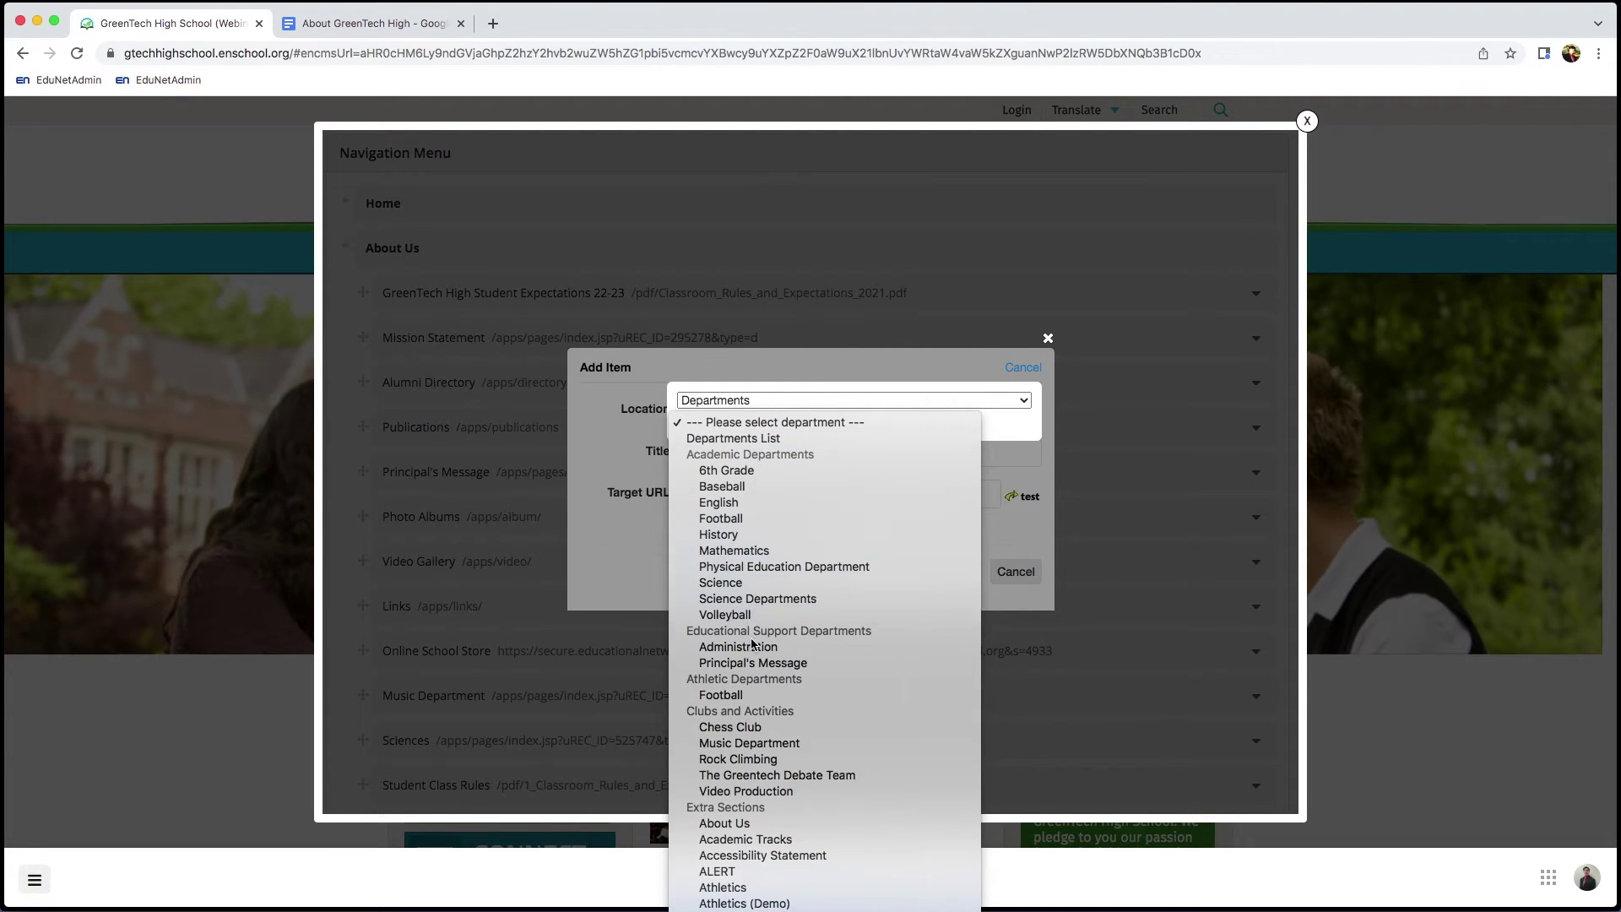
click(747, 824)
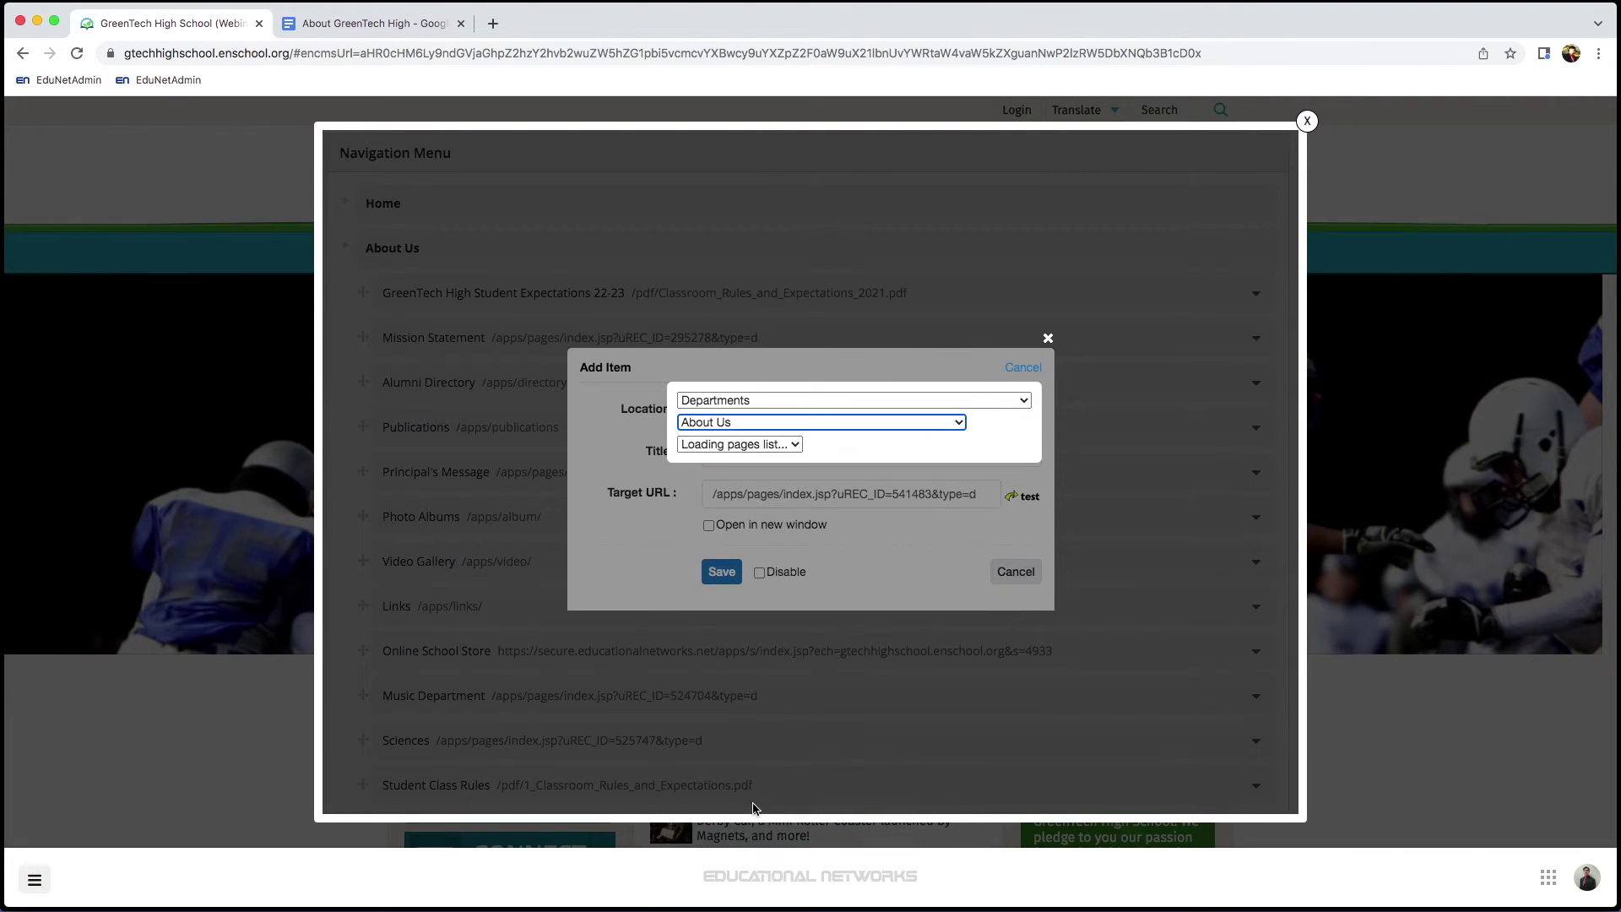
click(860, 556)
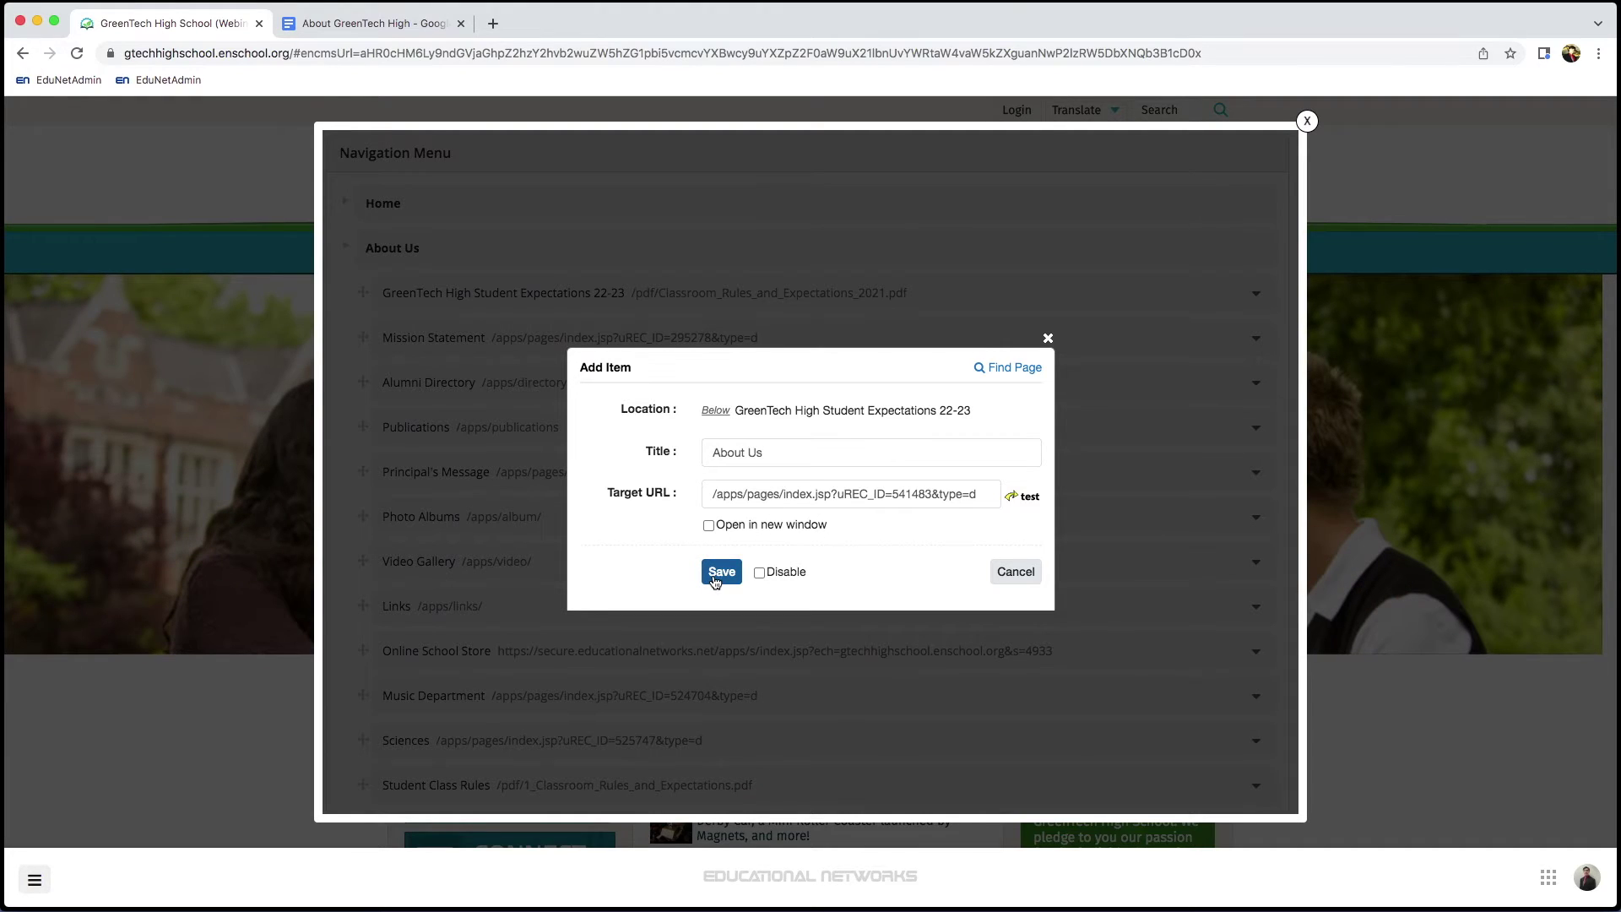
click(714, 578)
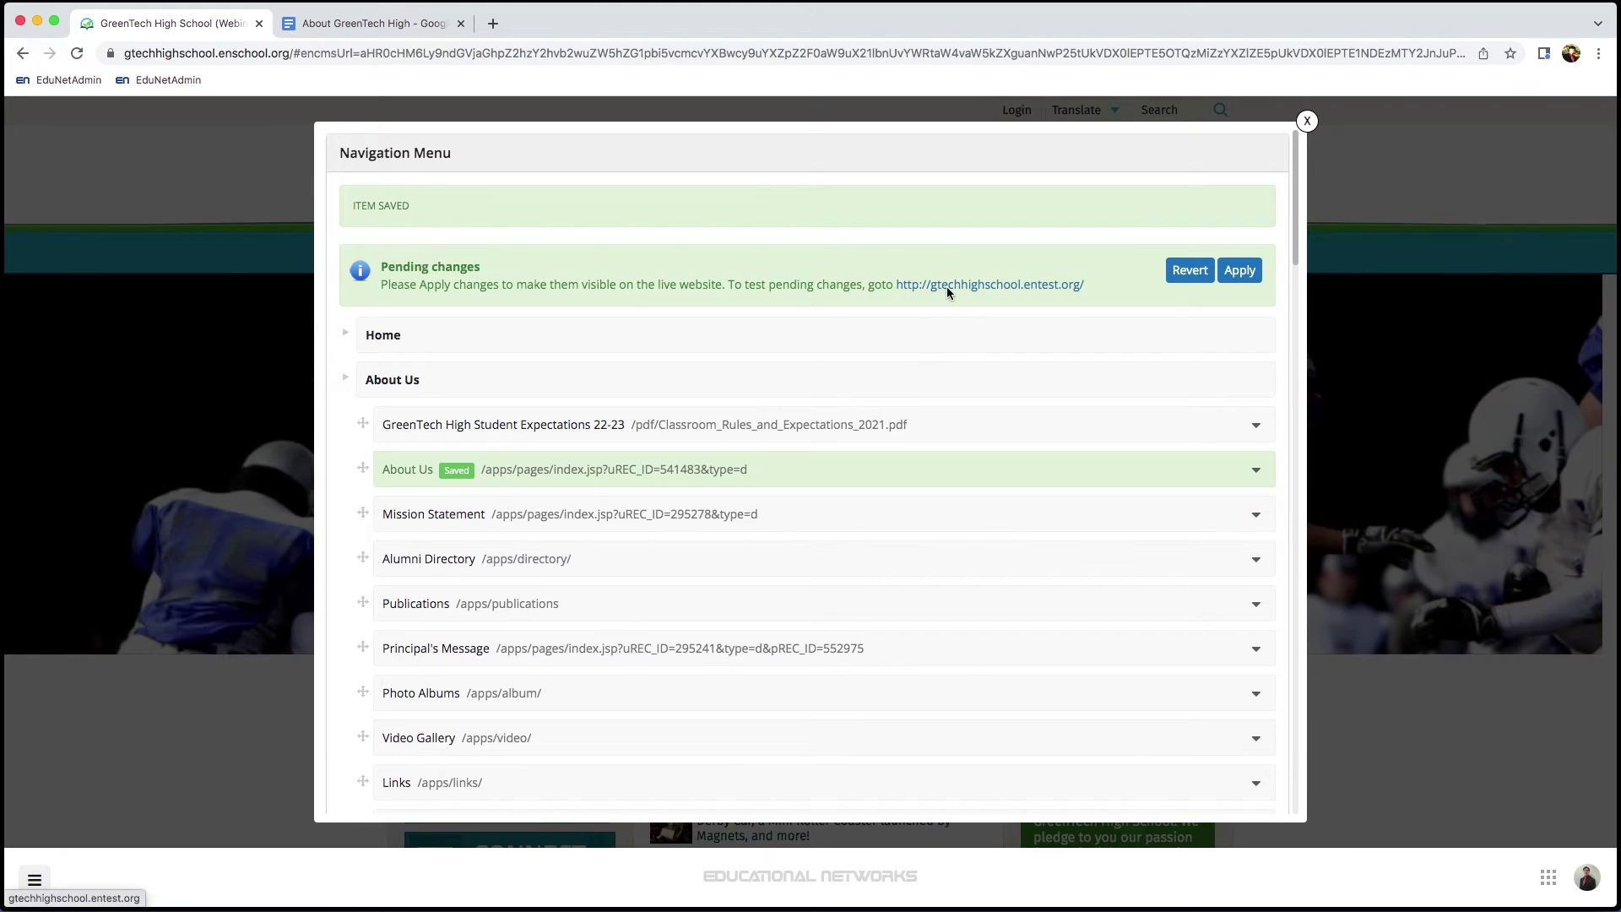
- Preview the pending changes on the test website, open the About Us page from its navigation menu, and close the preview
click(947, 286)
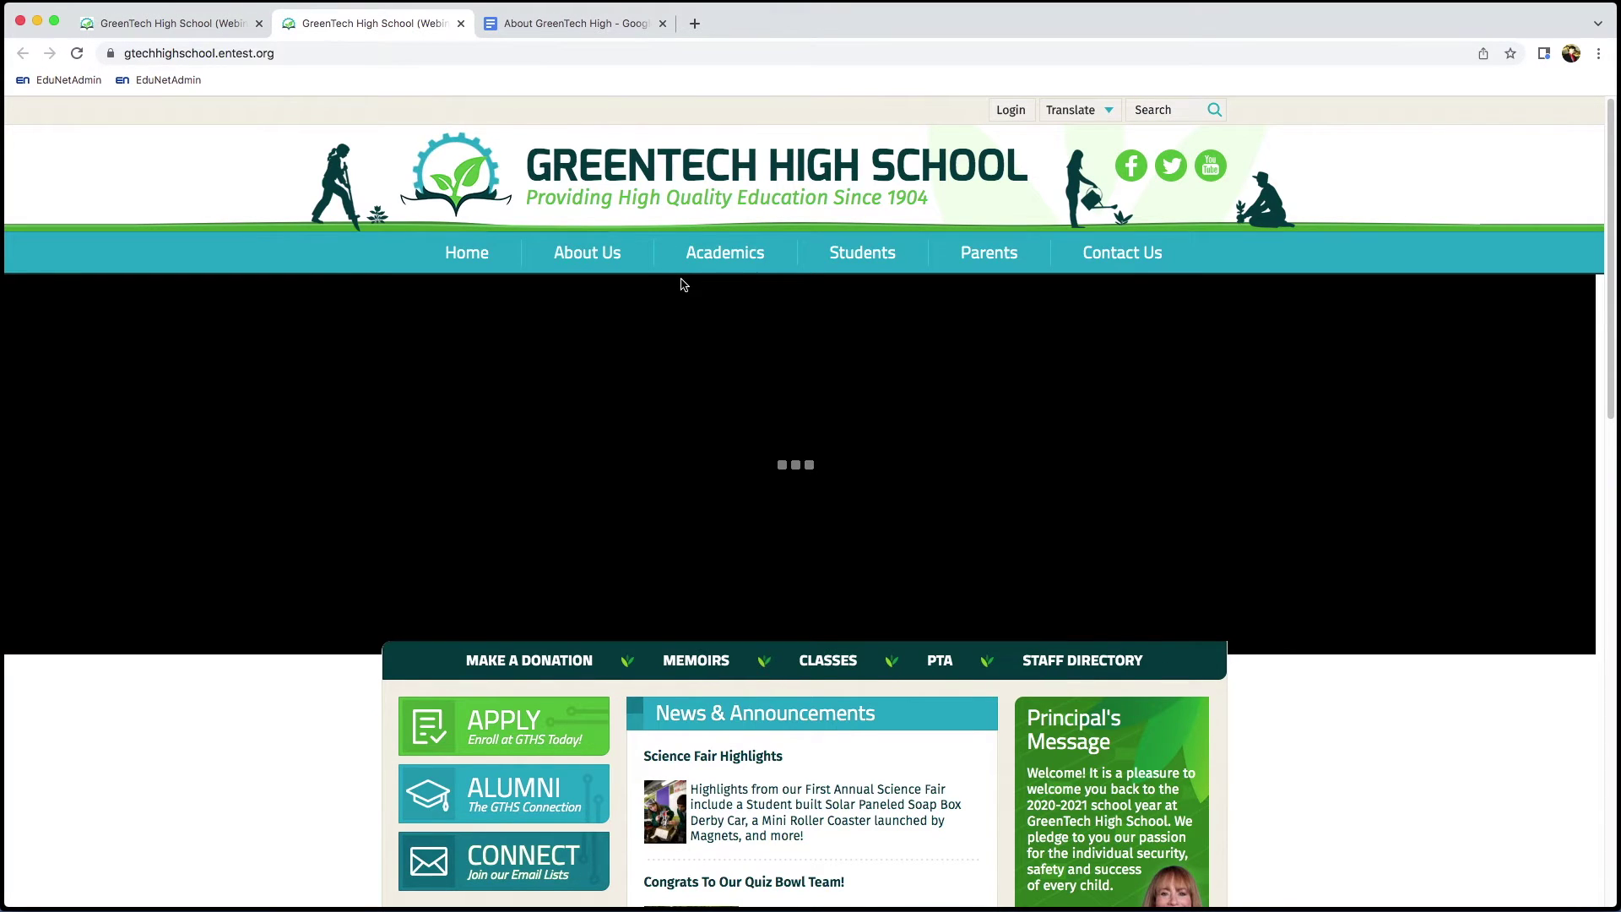
mouse_move(591, 253)
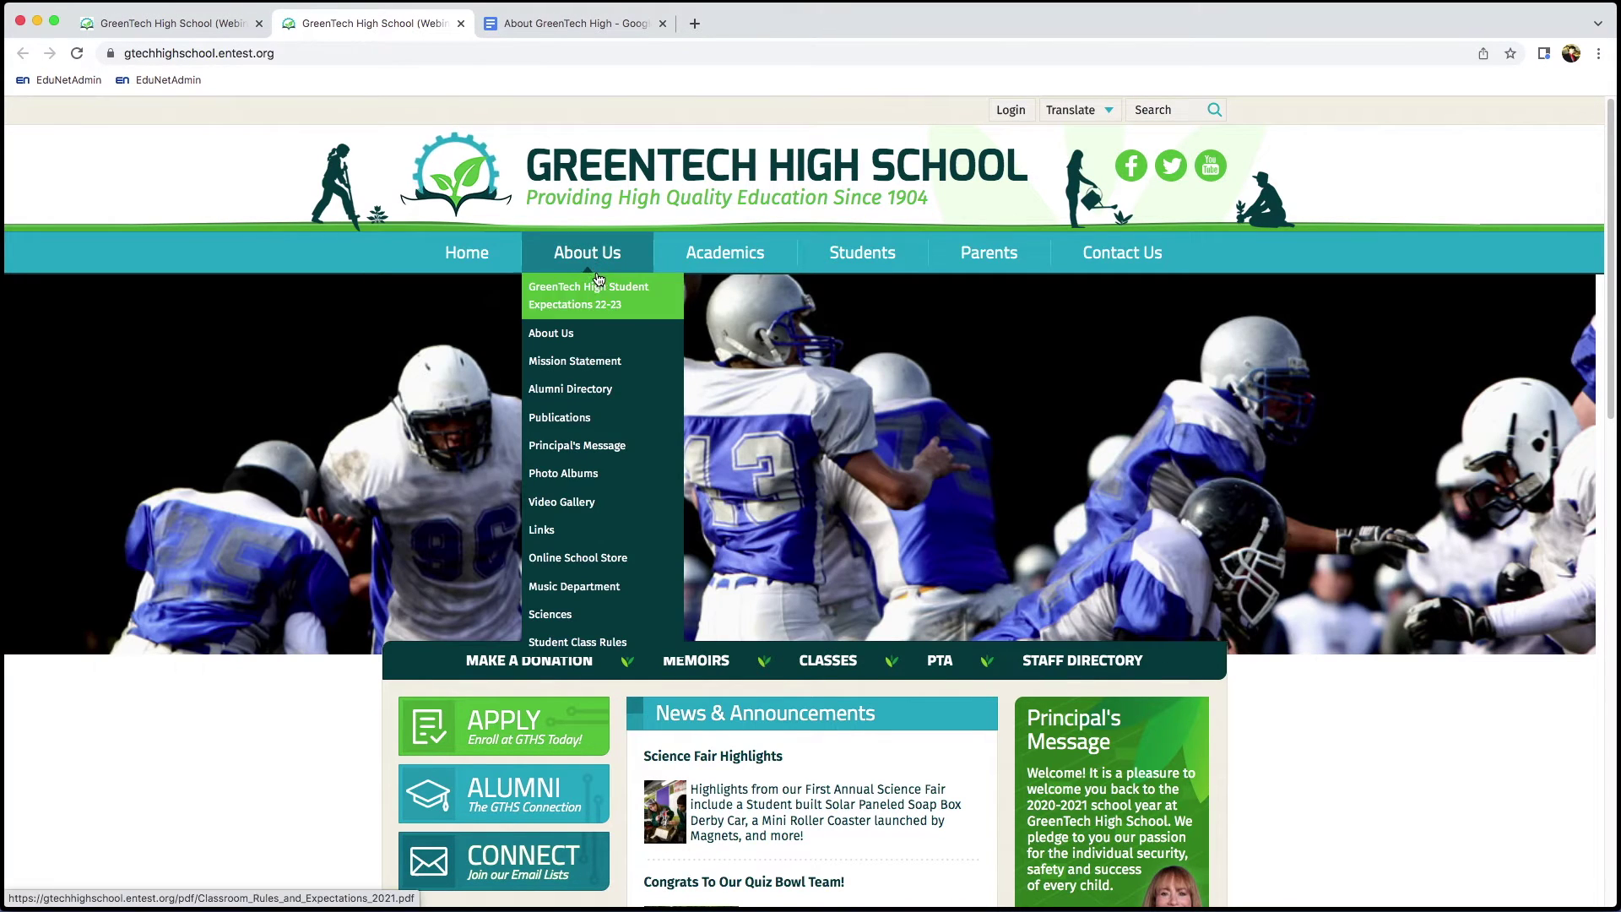
click(589, 334)
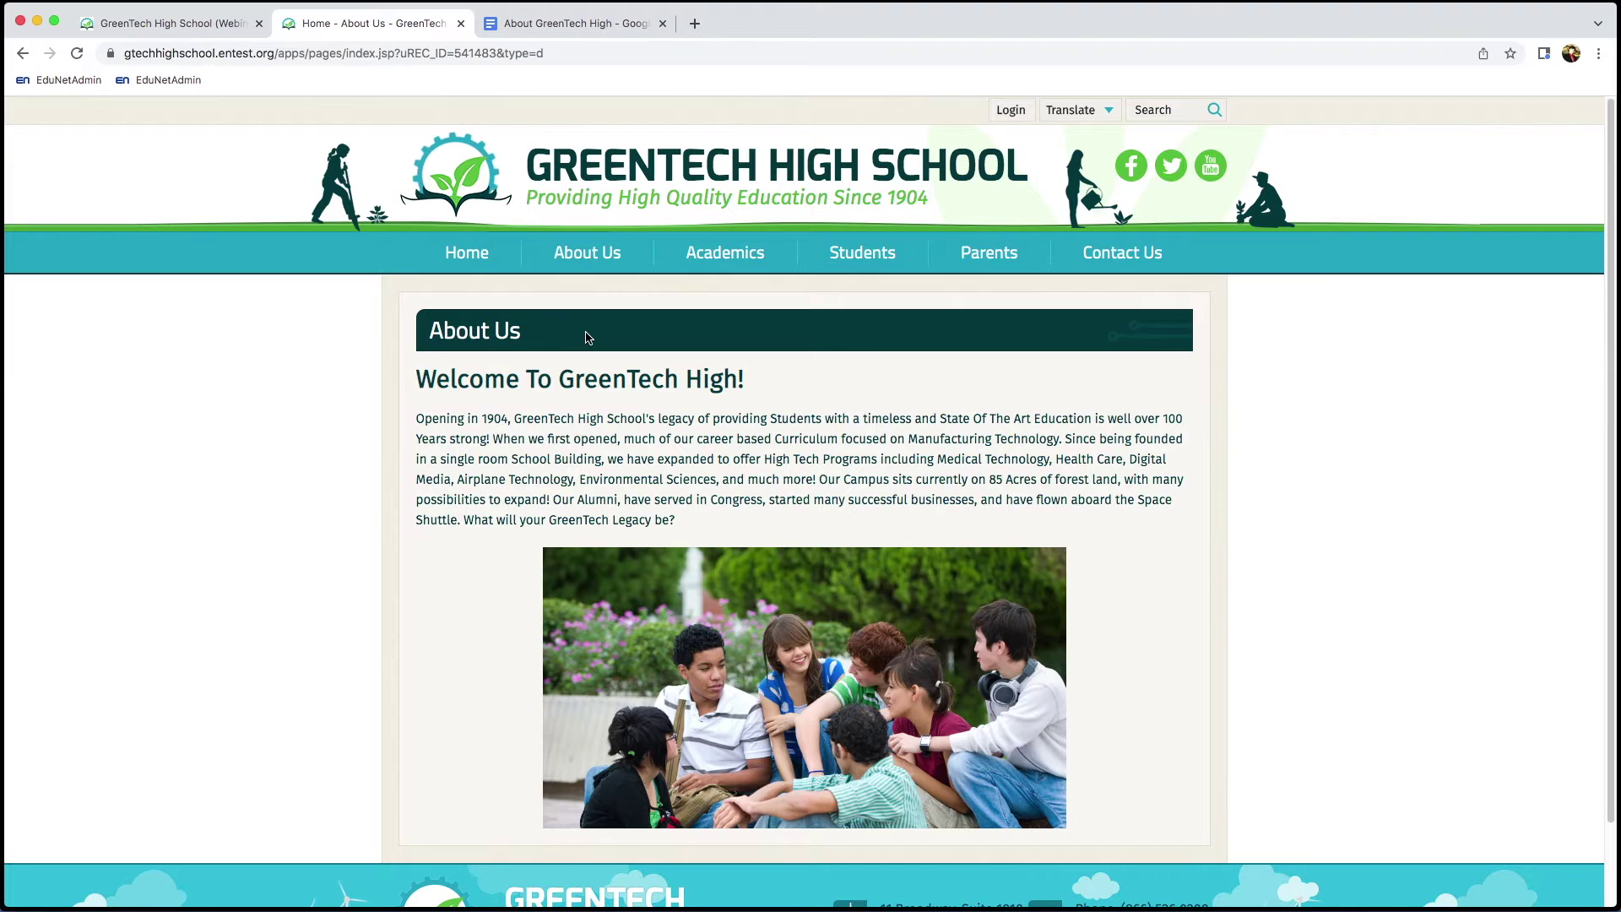
click(461, 25)
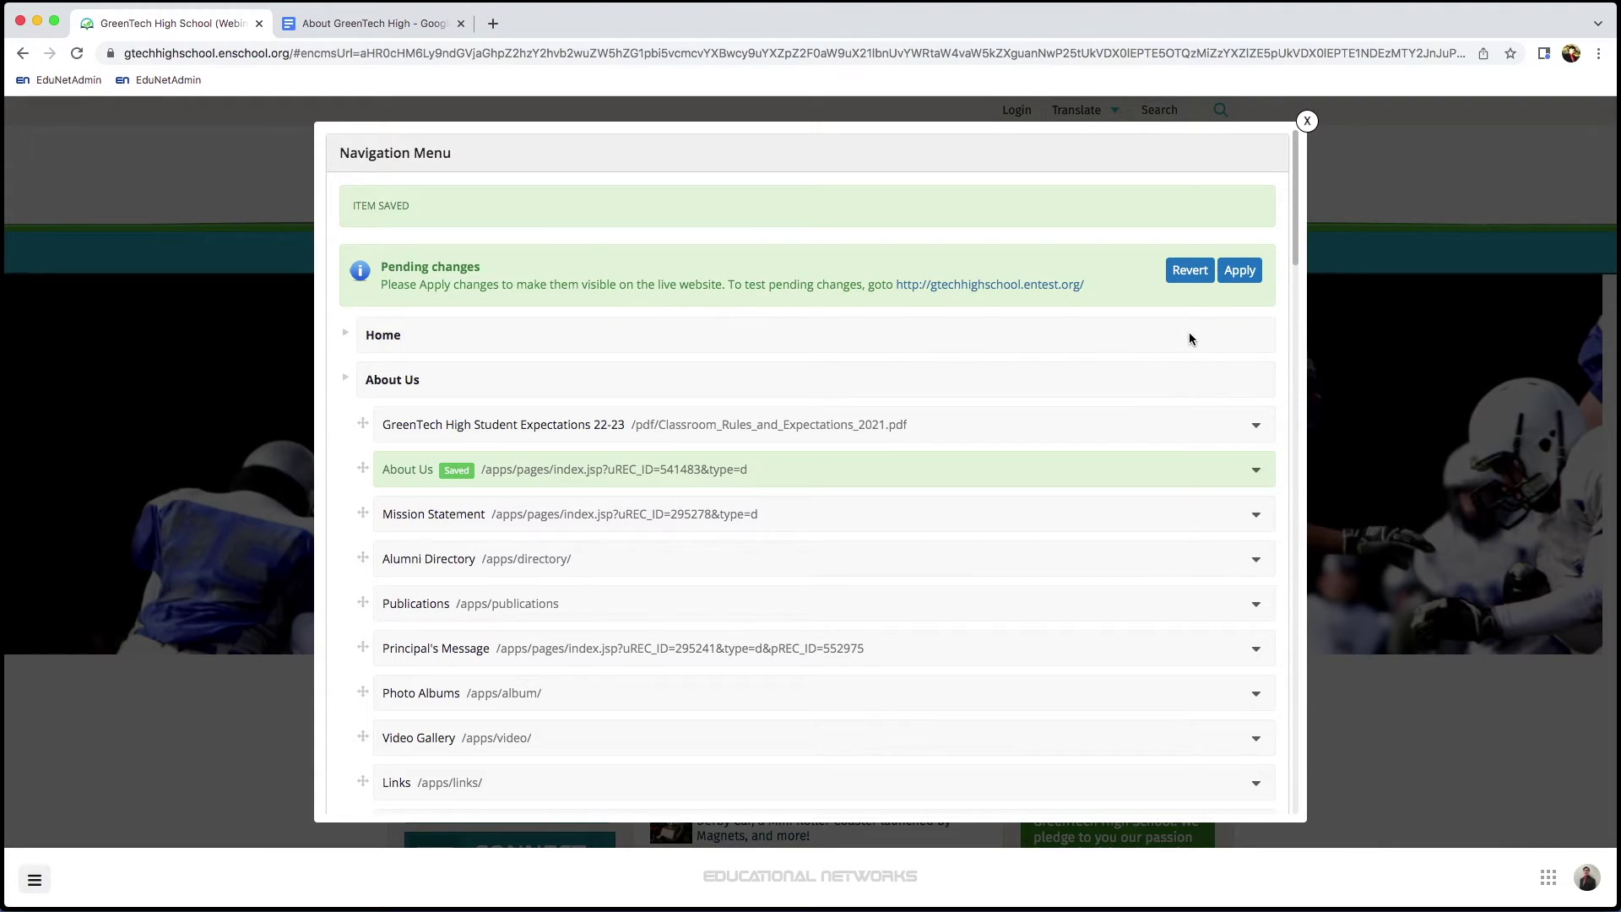
- Apply the pending navigation changes to the live website, close the Navigation Menu settings, and check the menu on the homepage
click(1240, 272)
click(955, 149)
click(1306, 121)
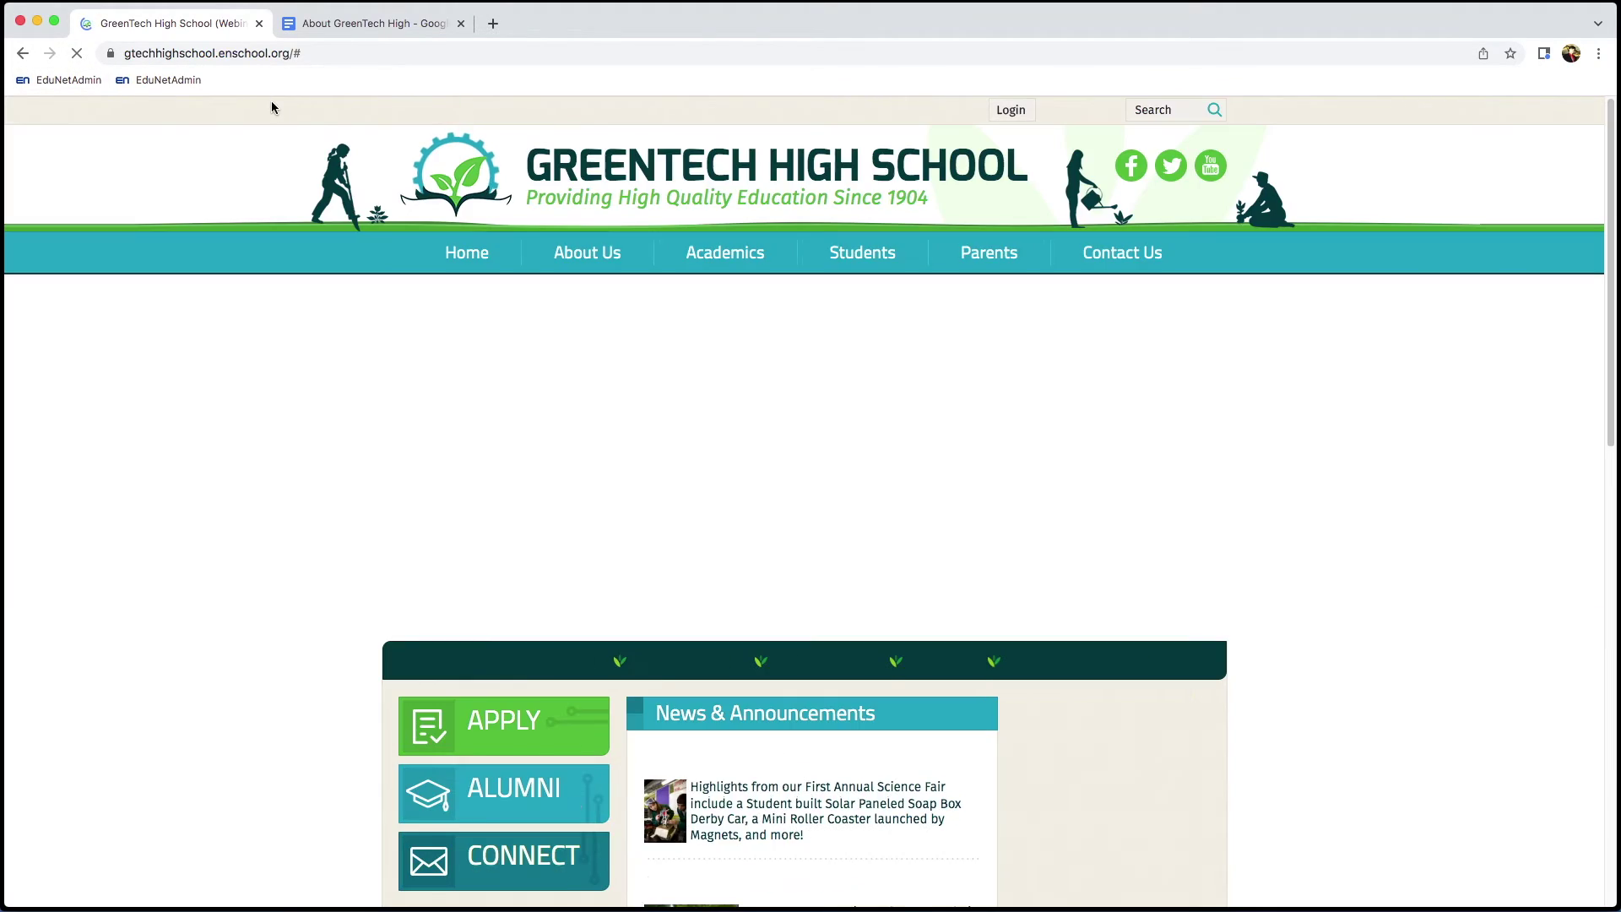
mouse_move(570, 257)
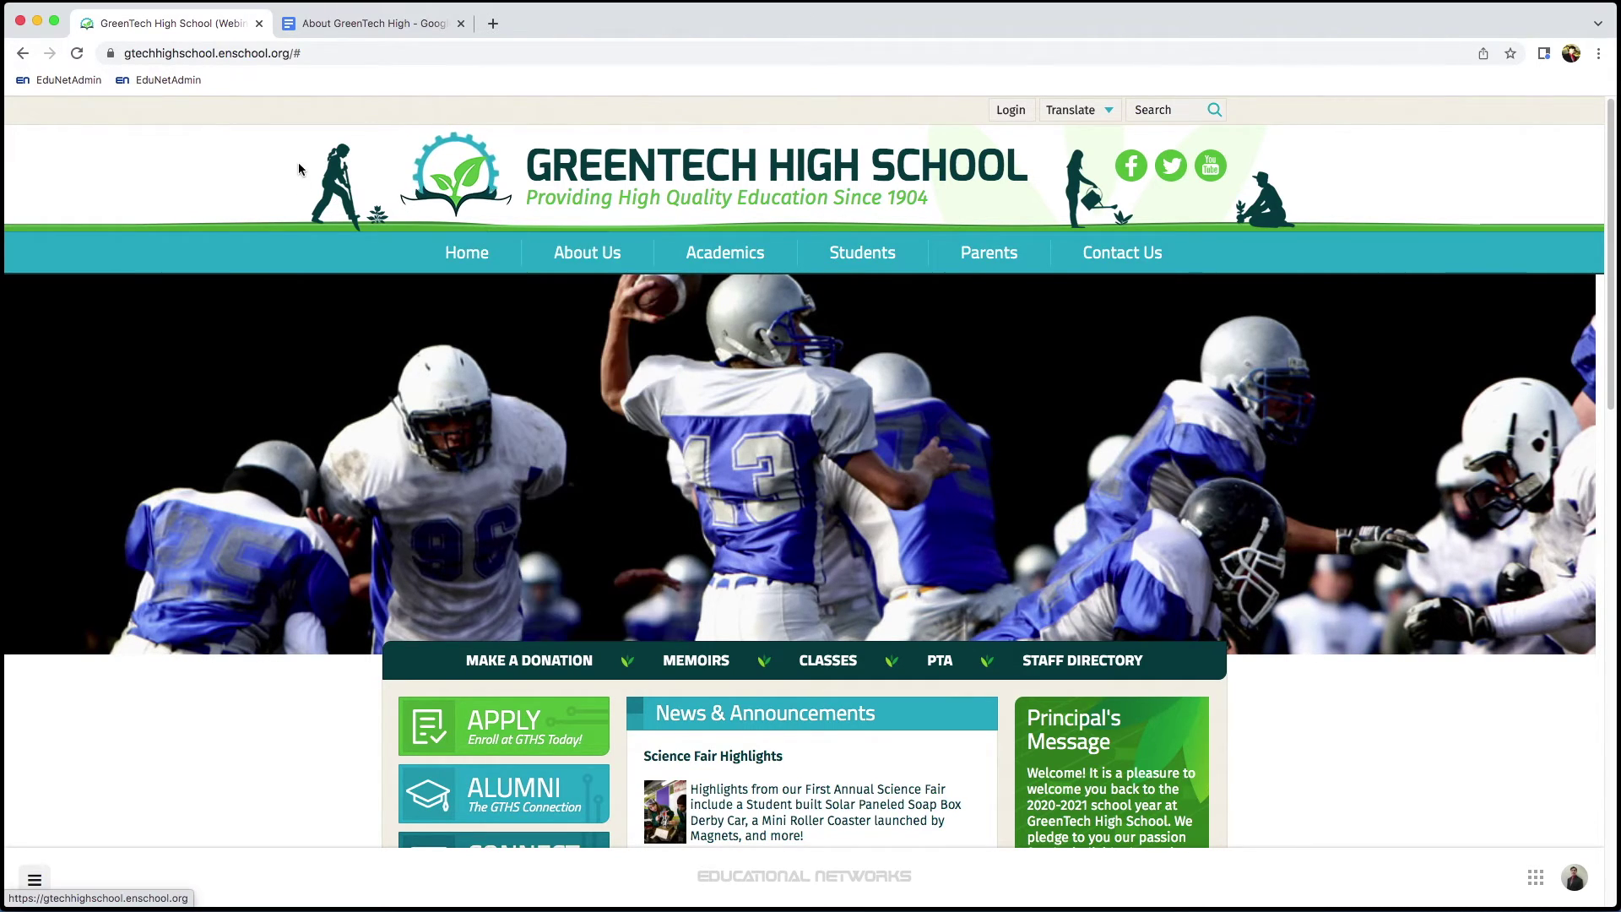
mouse_move(731, 267)
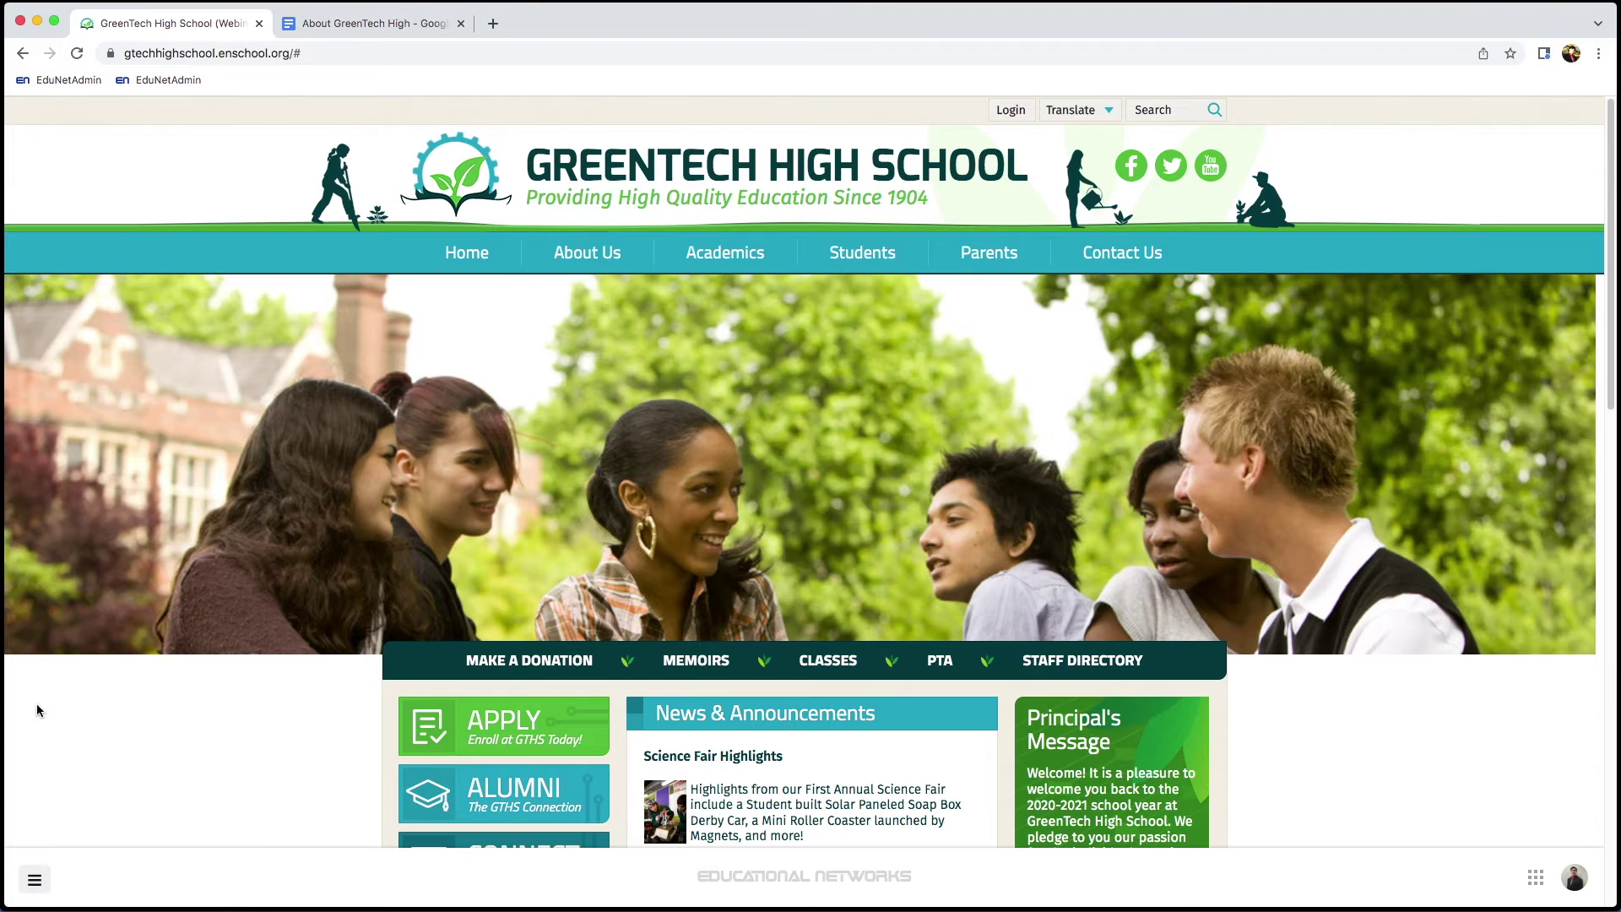
- Open About Us in Extra Sections and copy the part of its URL that follows the domain, /apps/pages/index.jsp?uREC_ID=541483&type=d
click(37, 880)
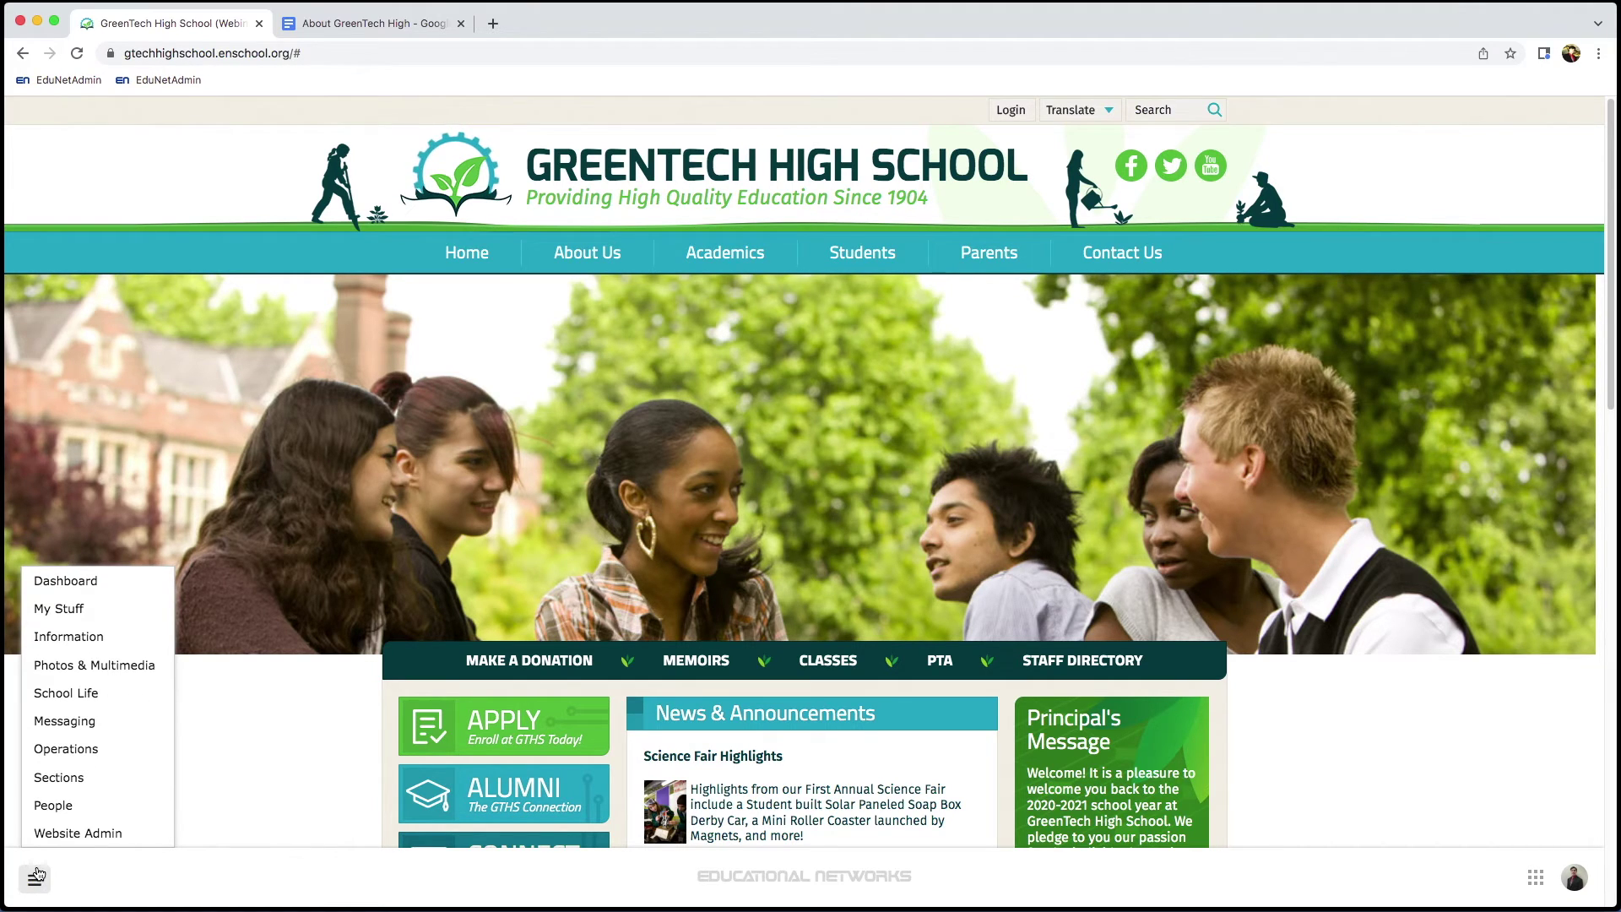
mouse_move(76, 777)
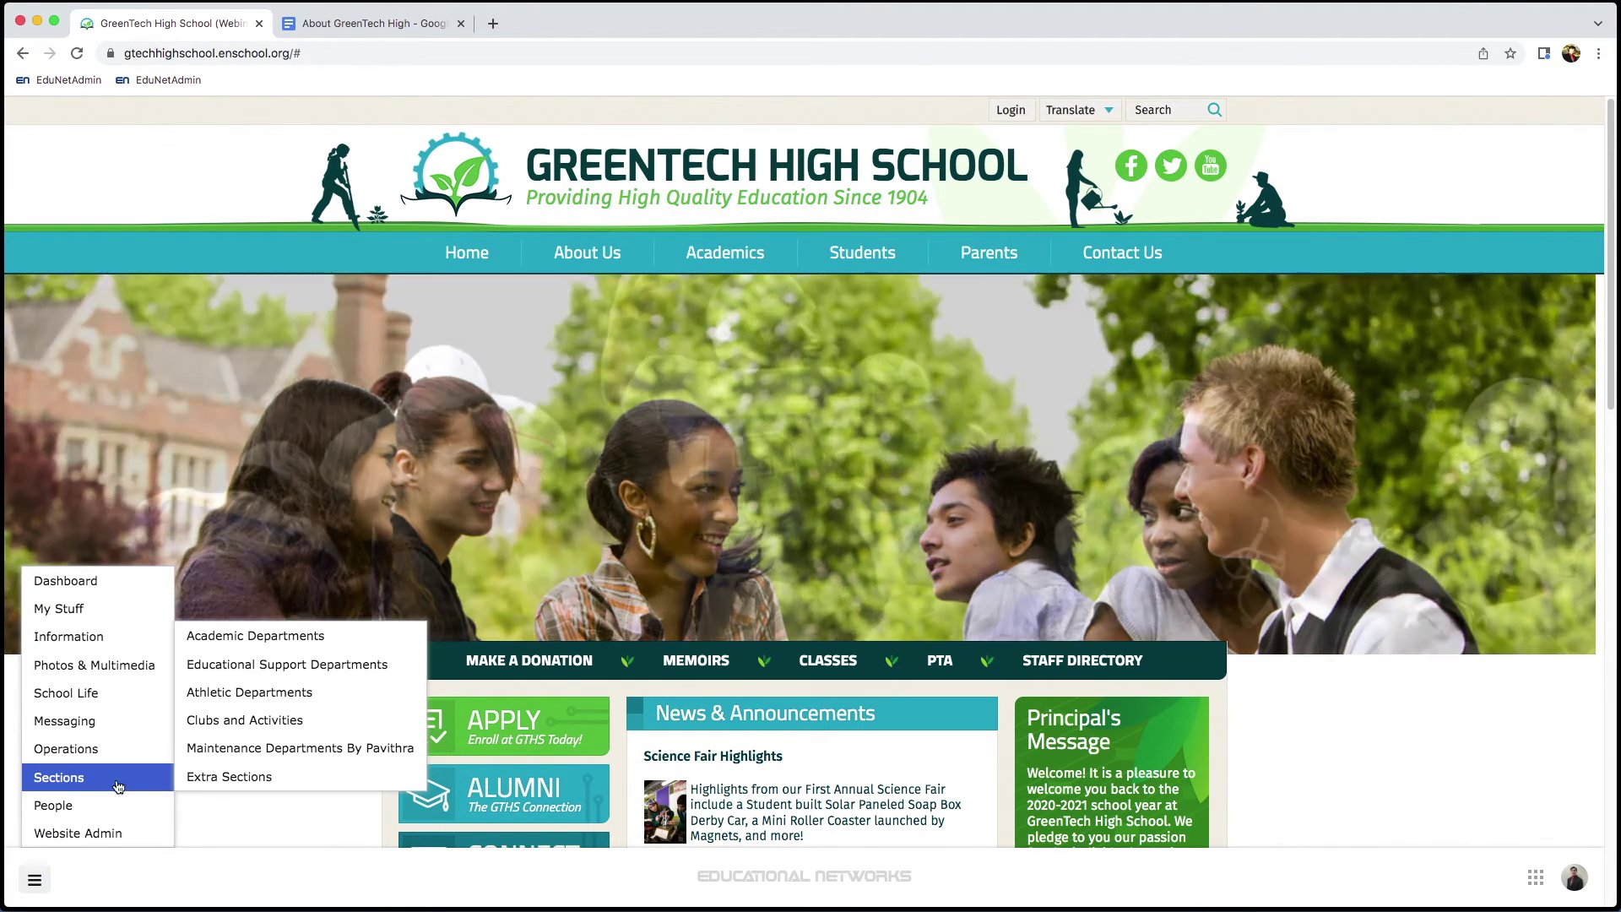
click(189, 779)
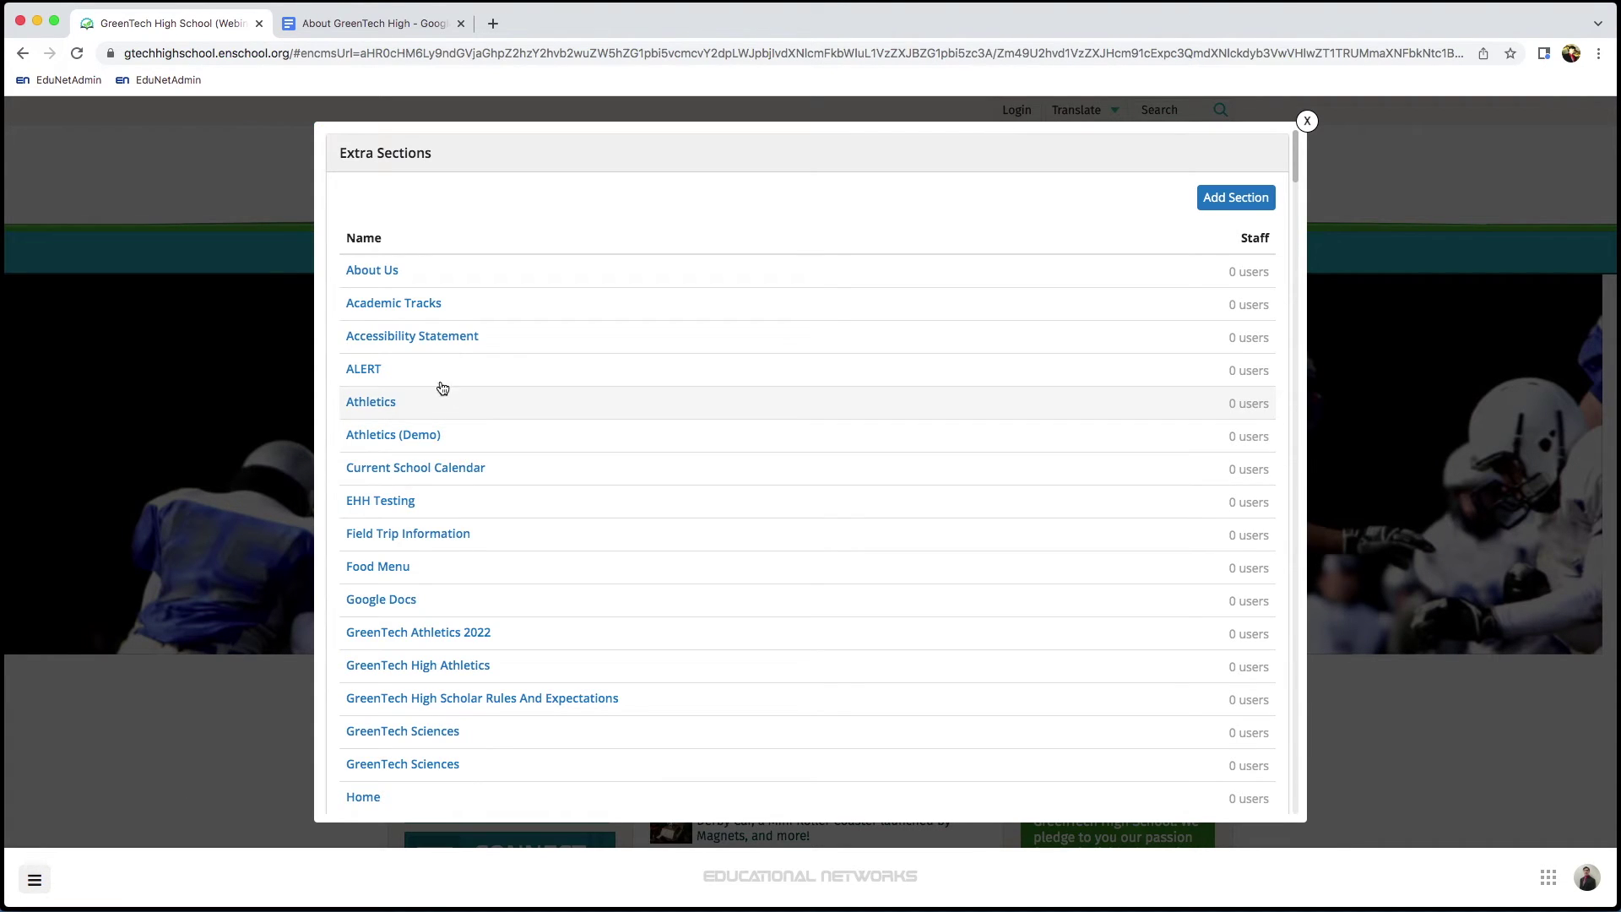
click(373, 271)
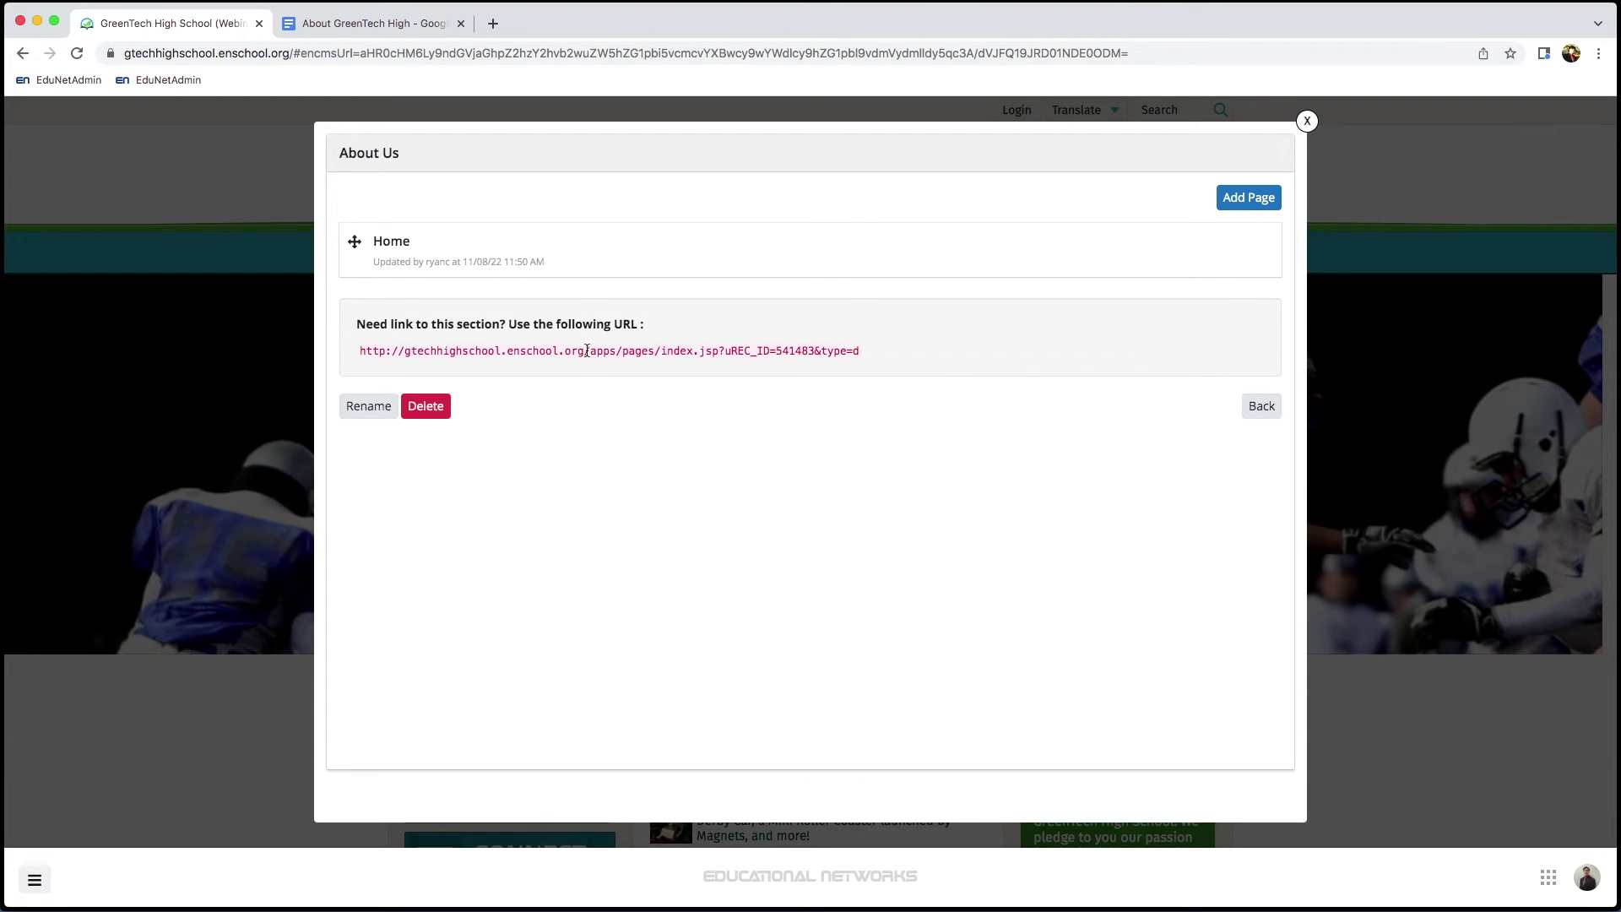
drag(586, 351, 812, 365)
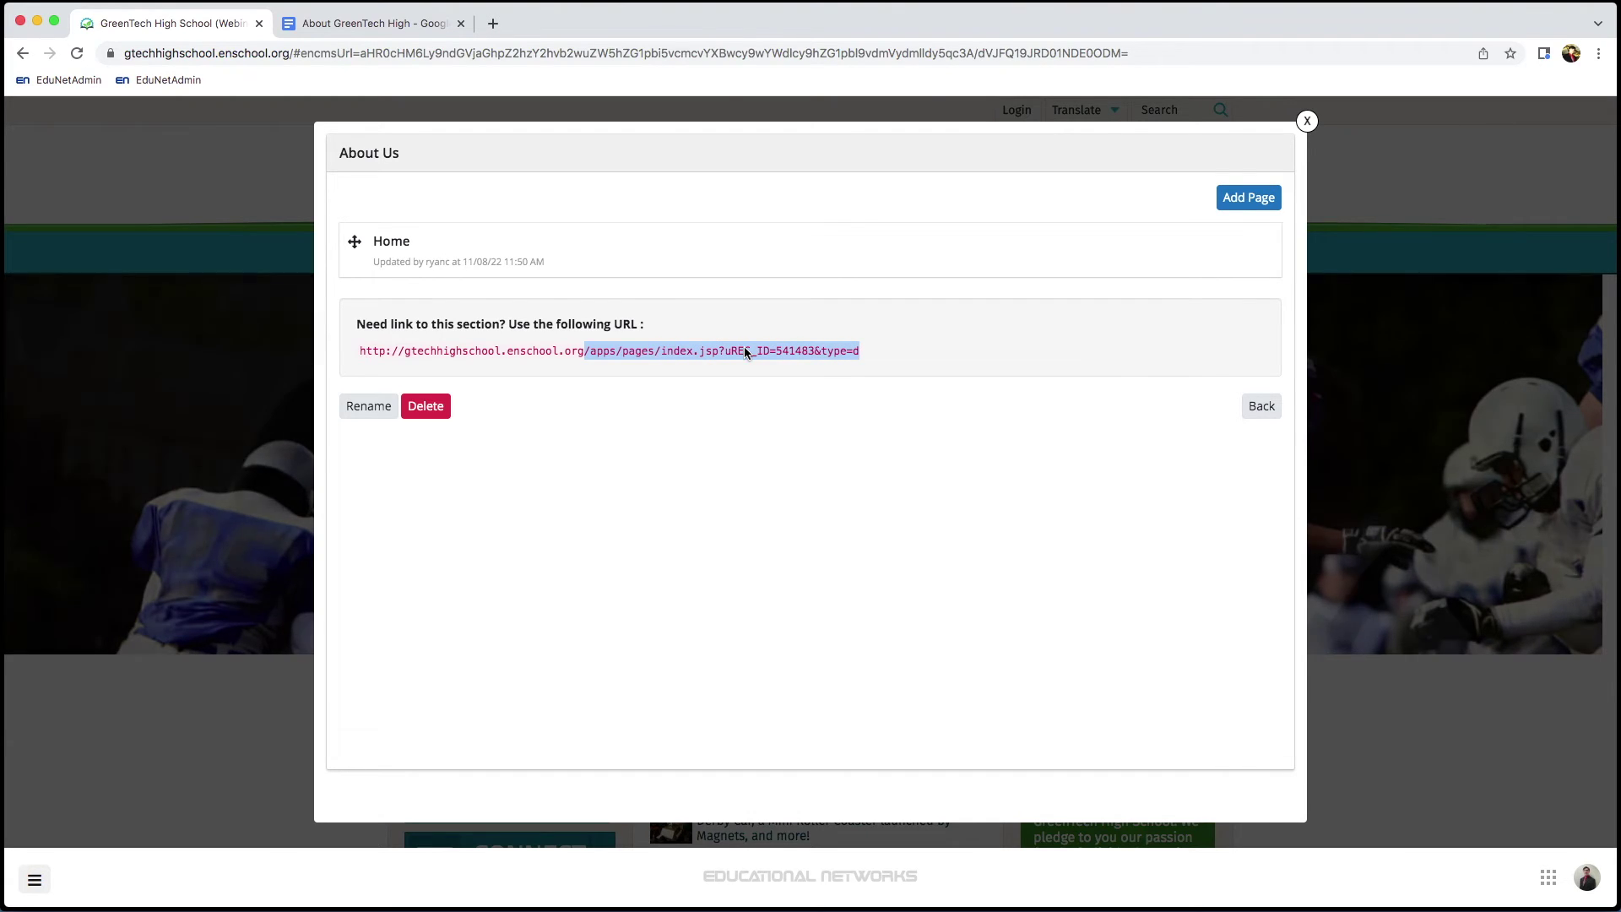
right_click(745, 350)
click(775, 382)
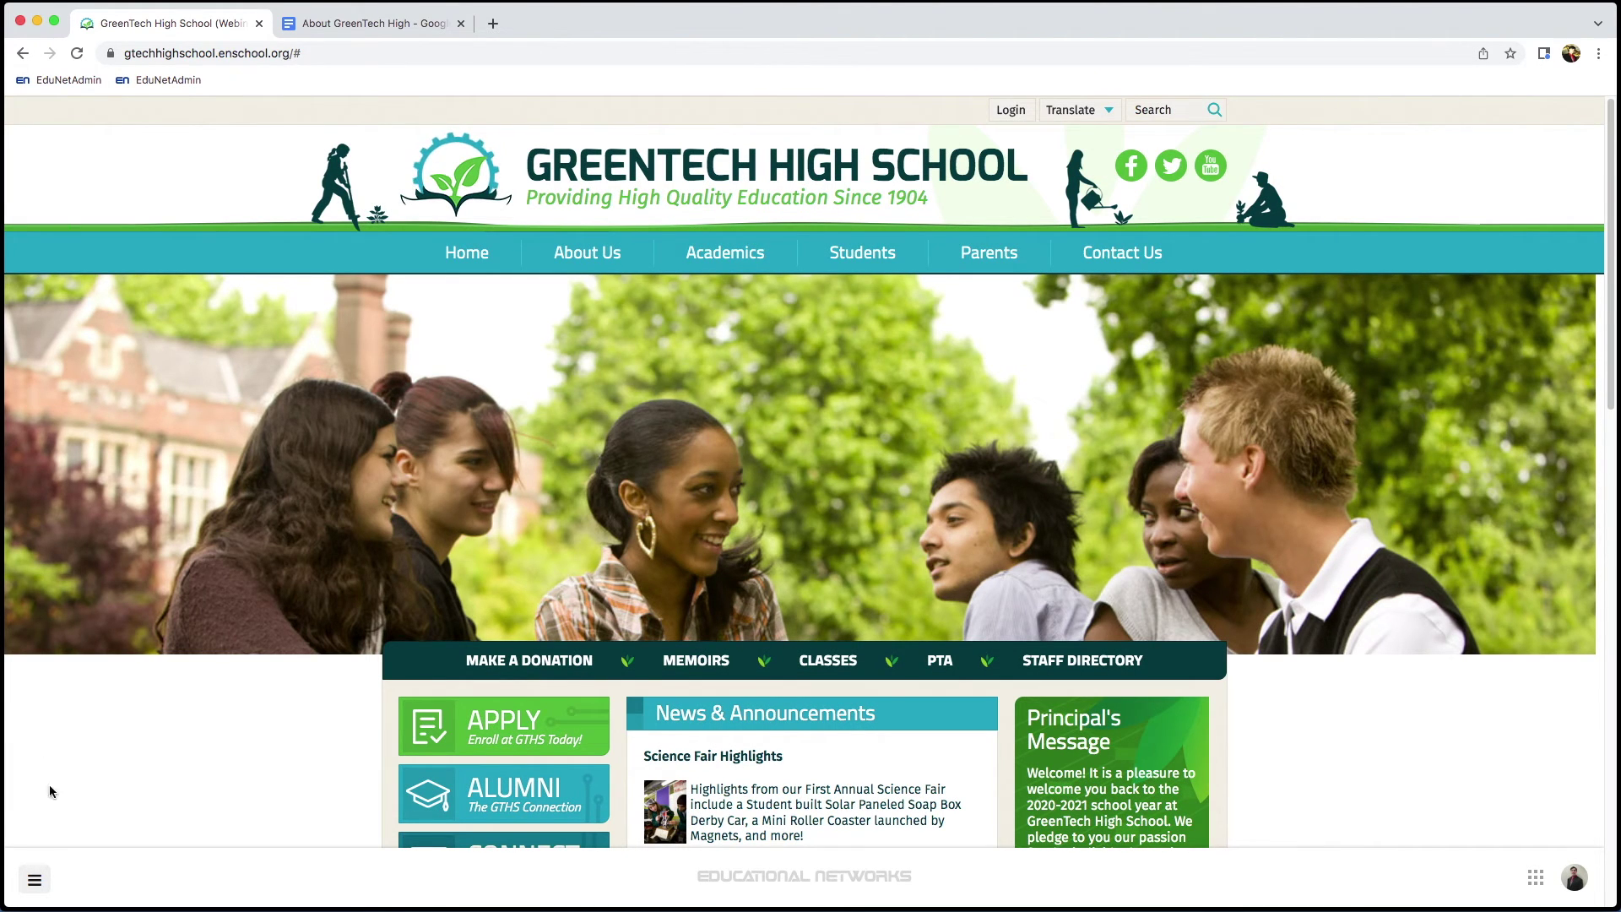
- Return to the Navigation Menu settings and start a new link below Bell Schedule in the Academics group
click(35, 880)
mouse_move(76, 833)
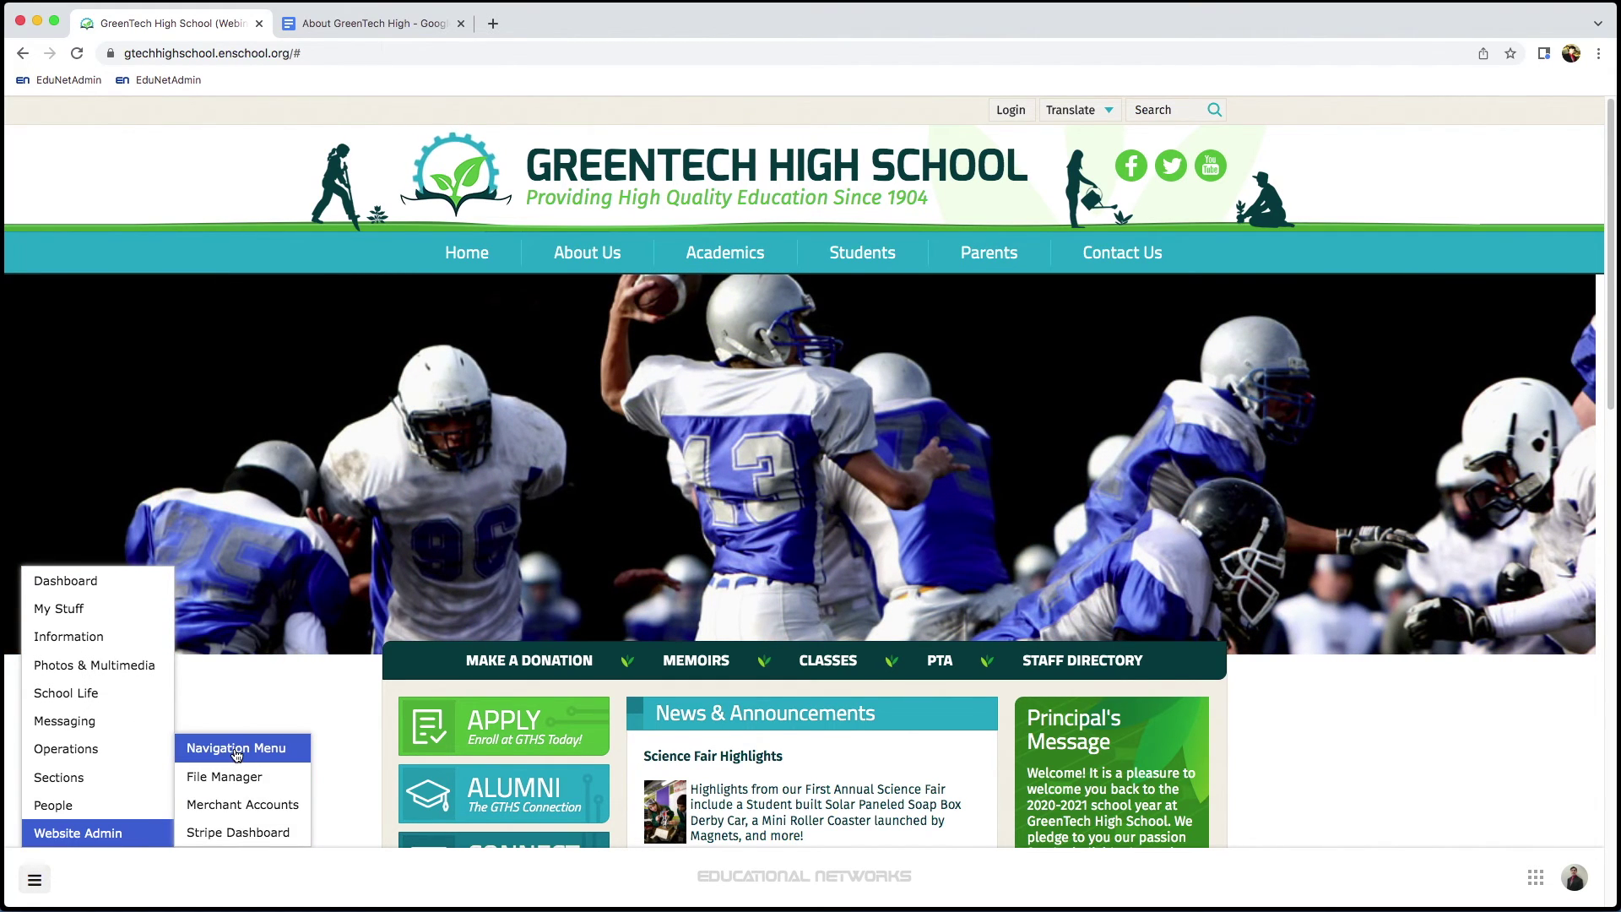
click(237, 749)
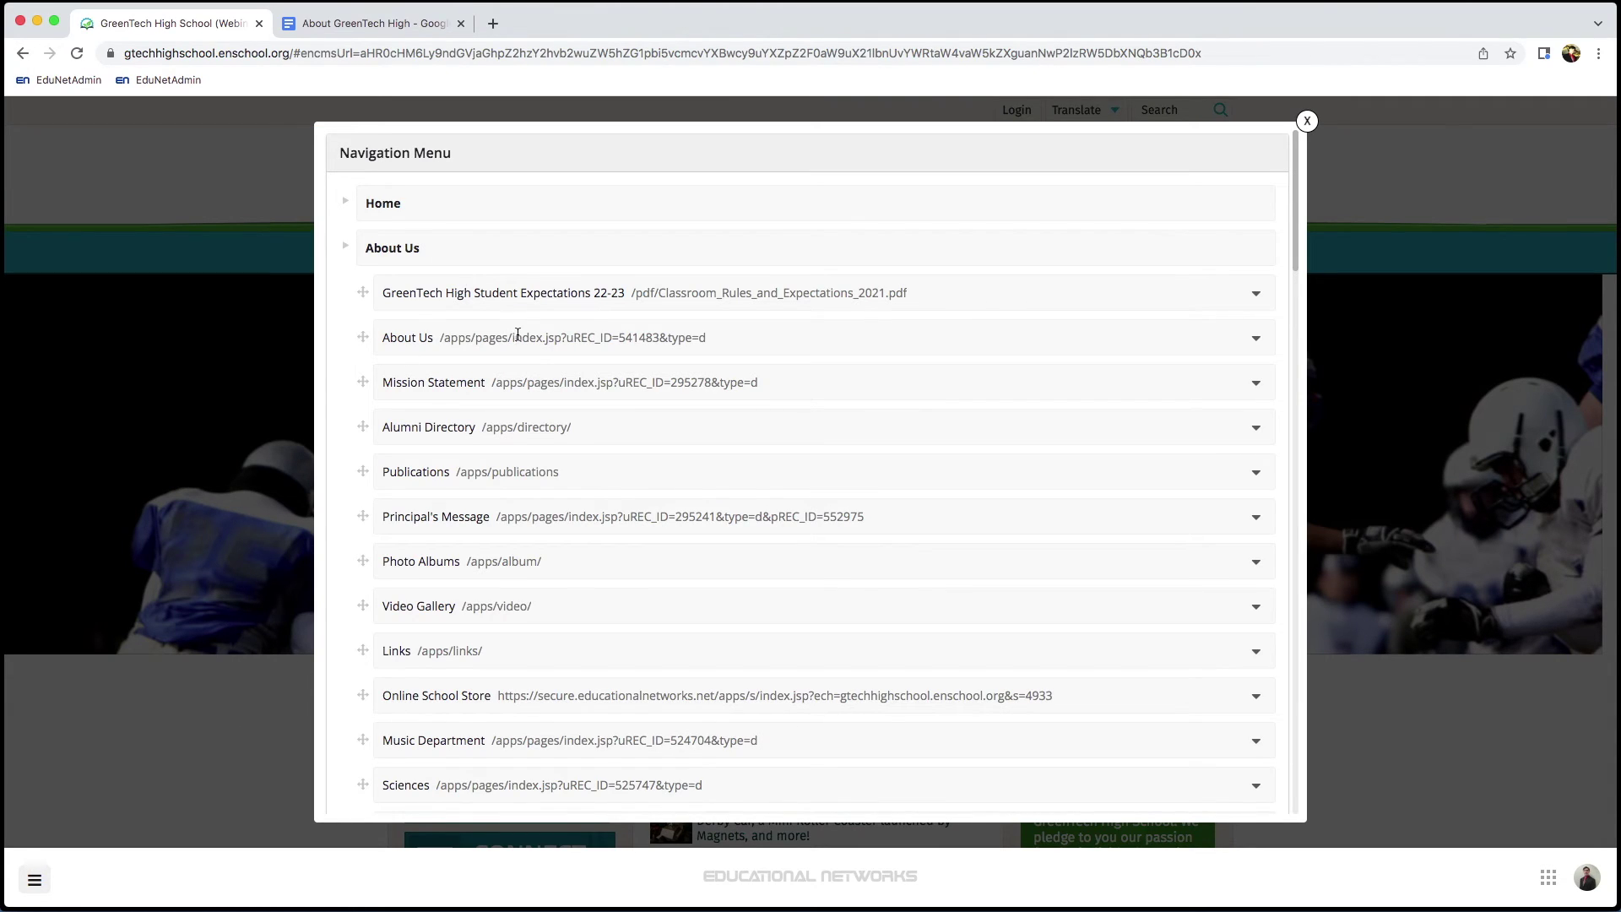
scroll(608, 469, down, 4)
scroll(608, 468, down, 4)
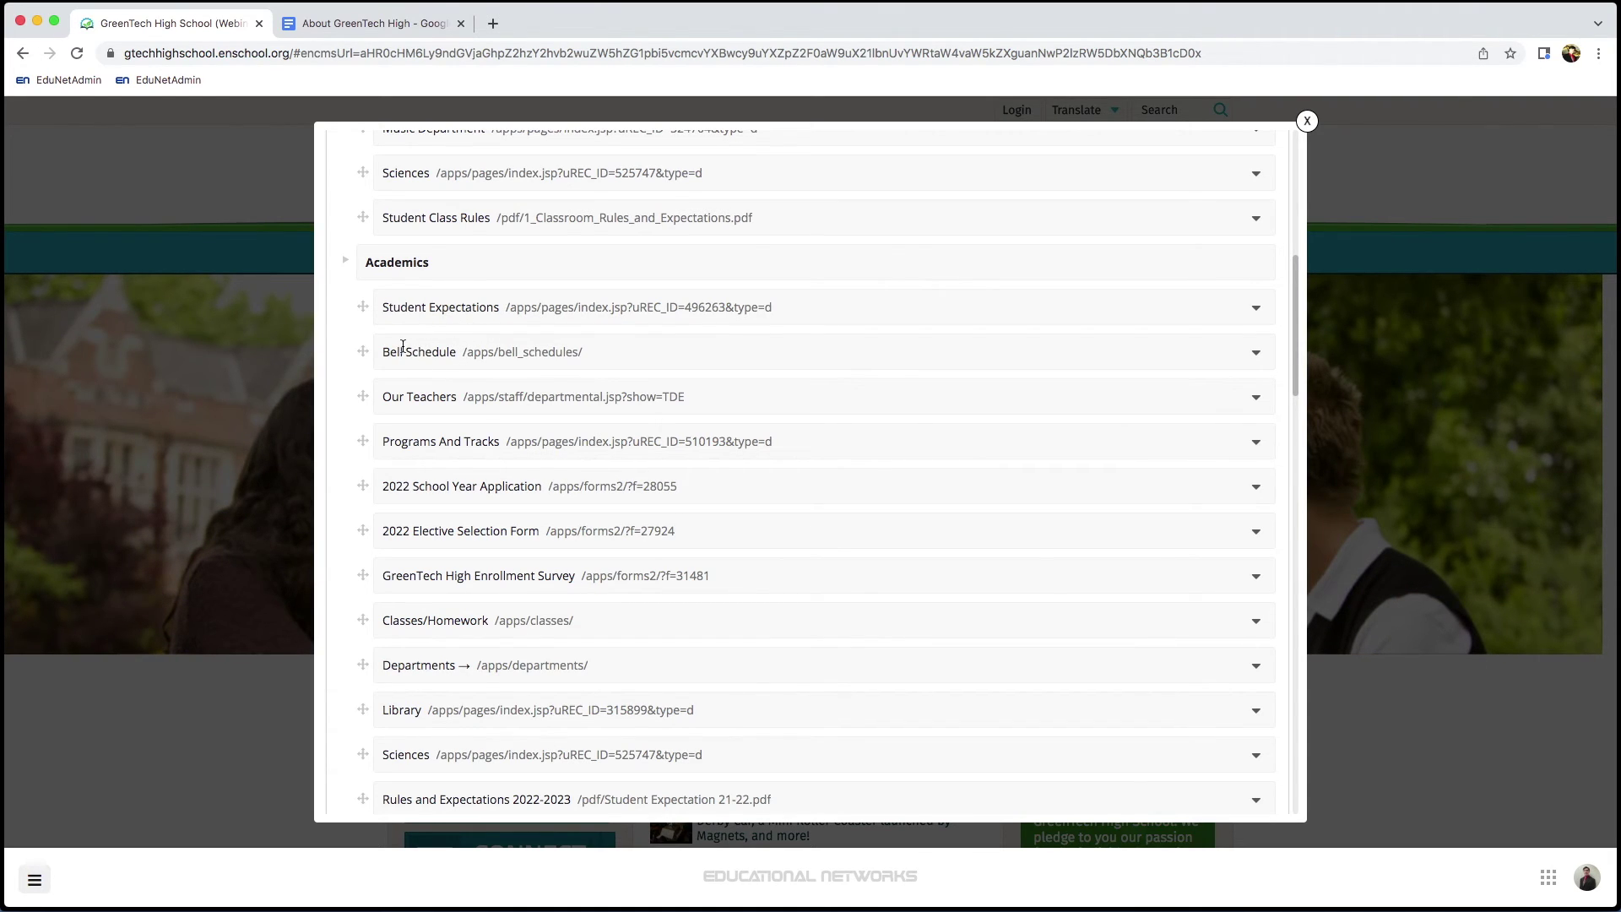
click(1255, 356)
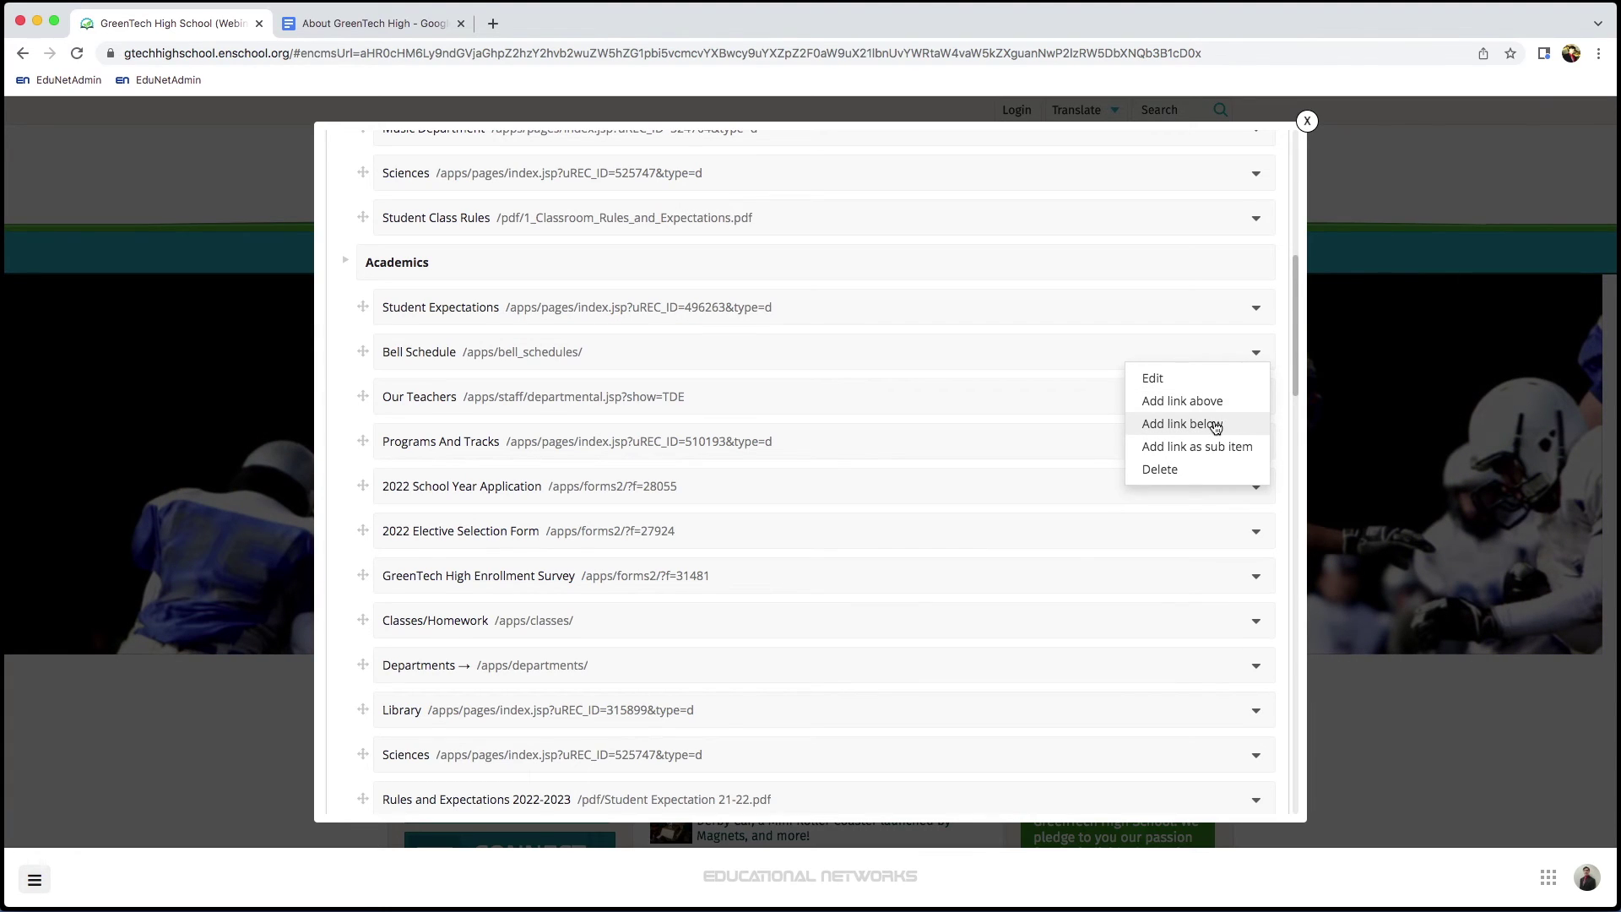
click(1214, 425)
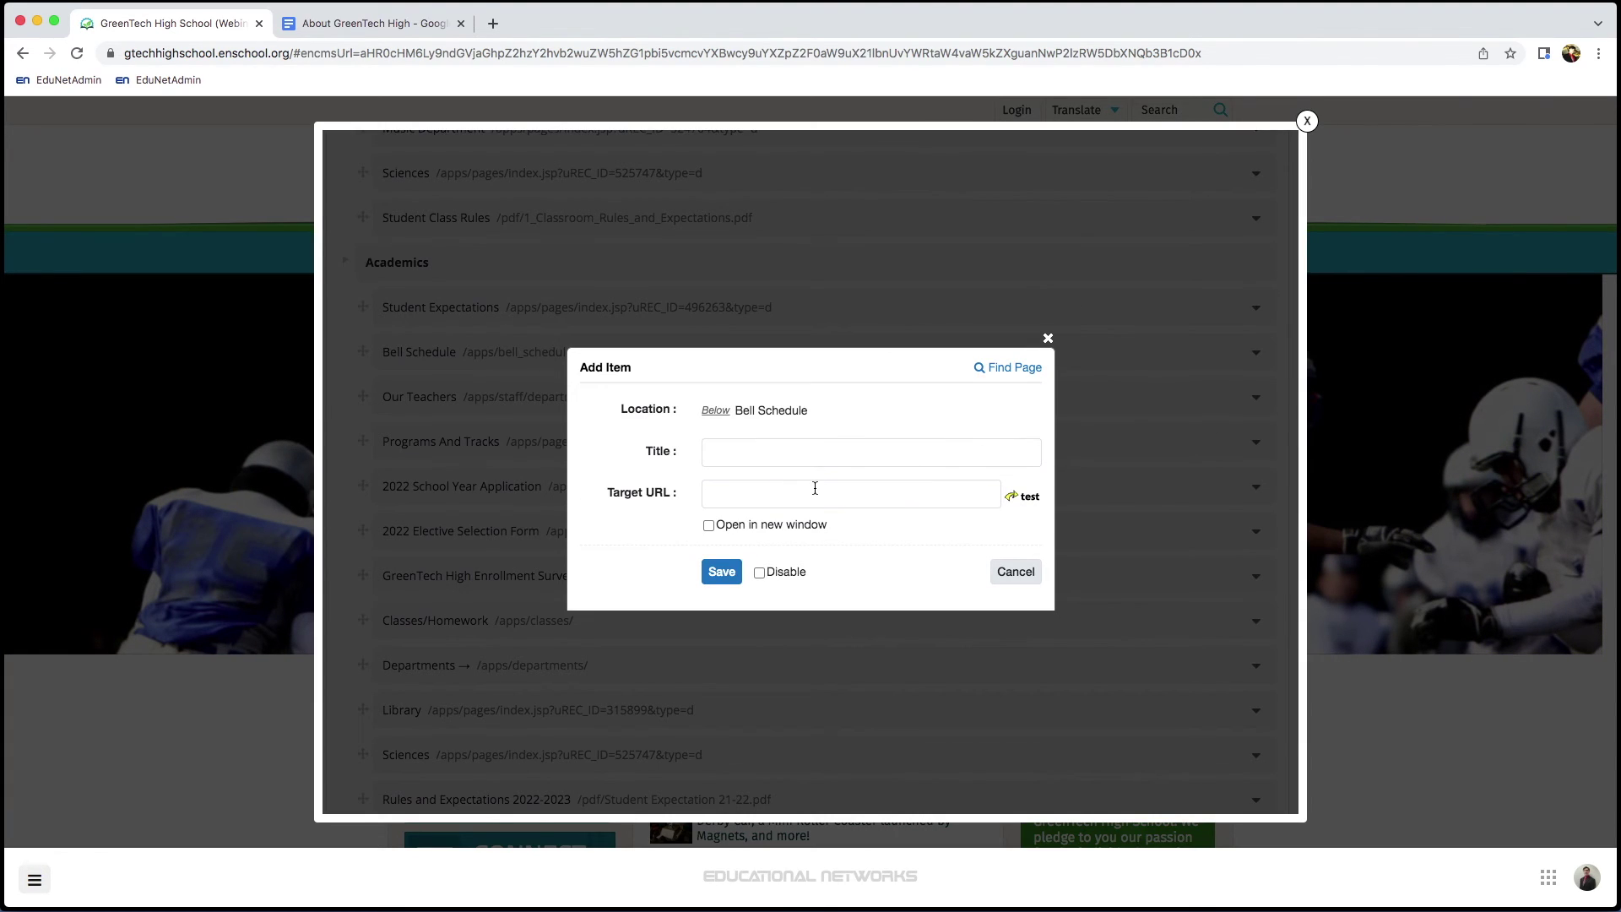
- Set the new Academics link's target URL to /apps/pages/index.jsp?uREC_ID=541483&type=d, title it About Us, and save it
click(788, 491)
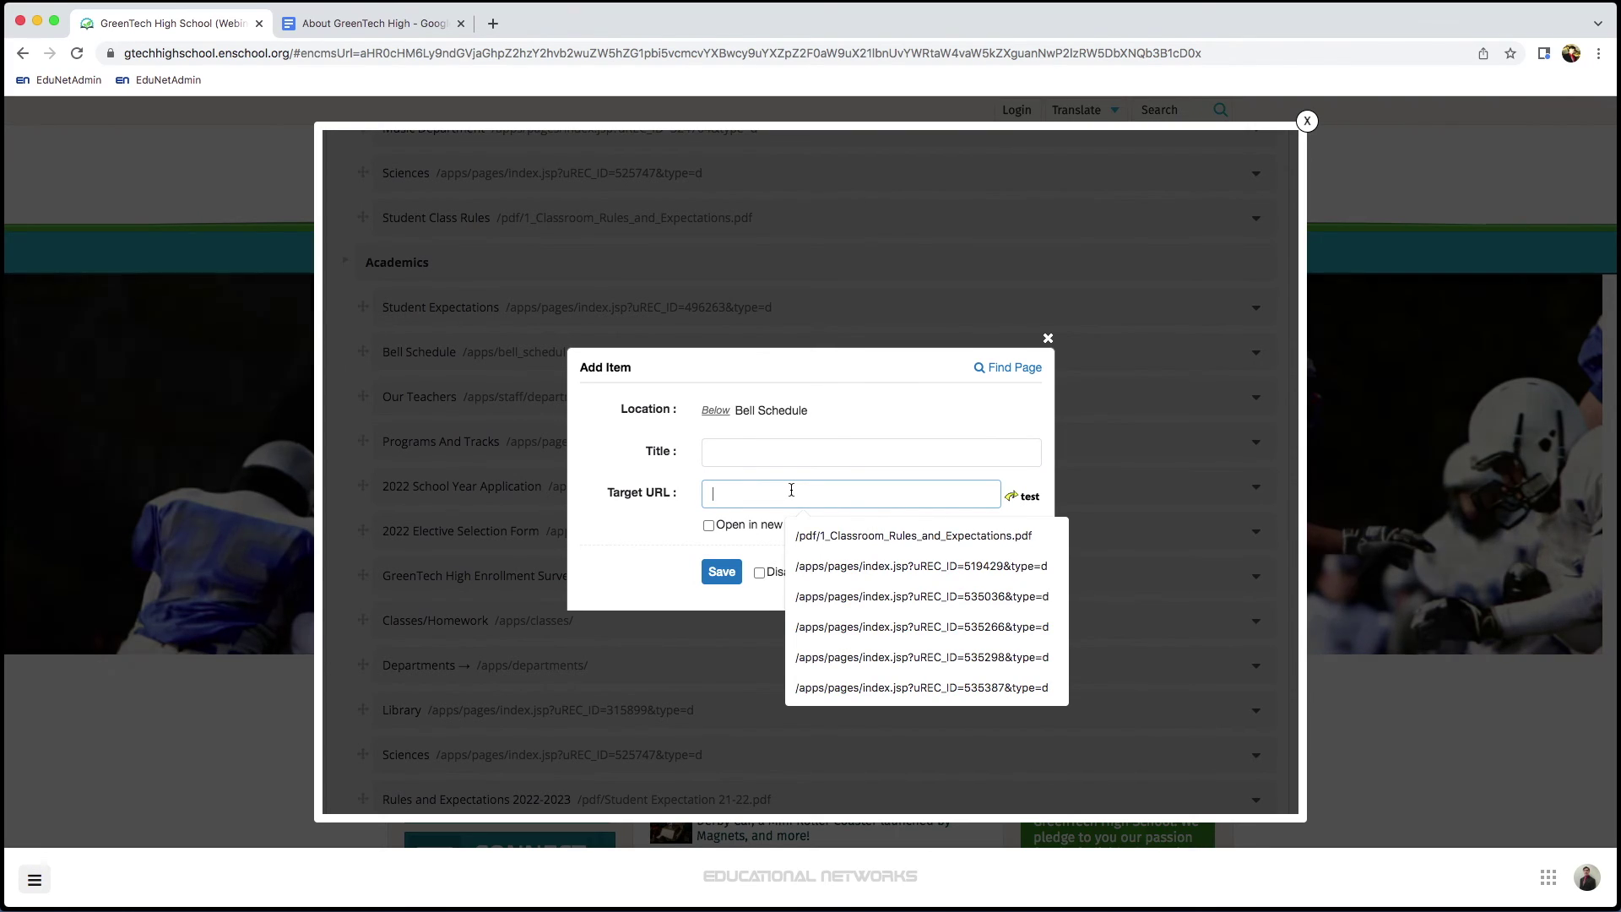
key(super+v)
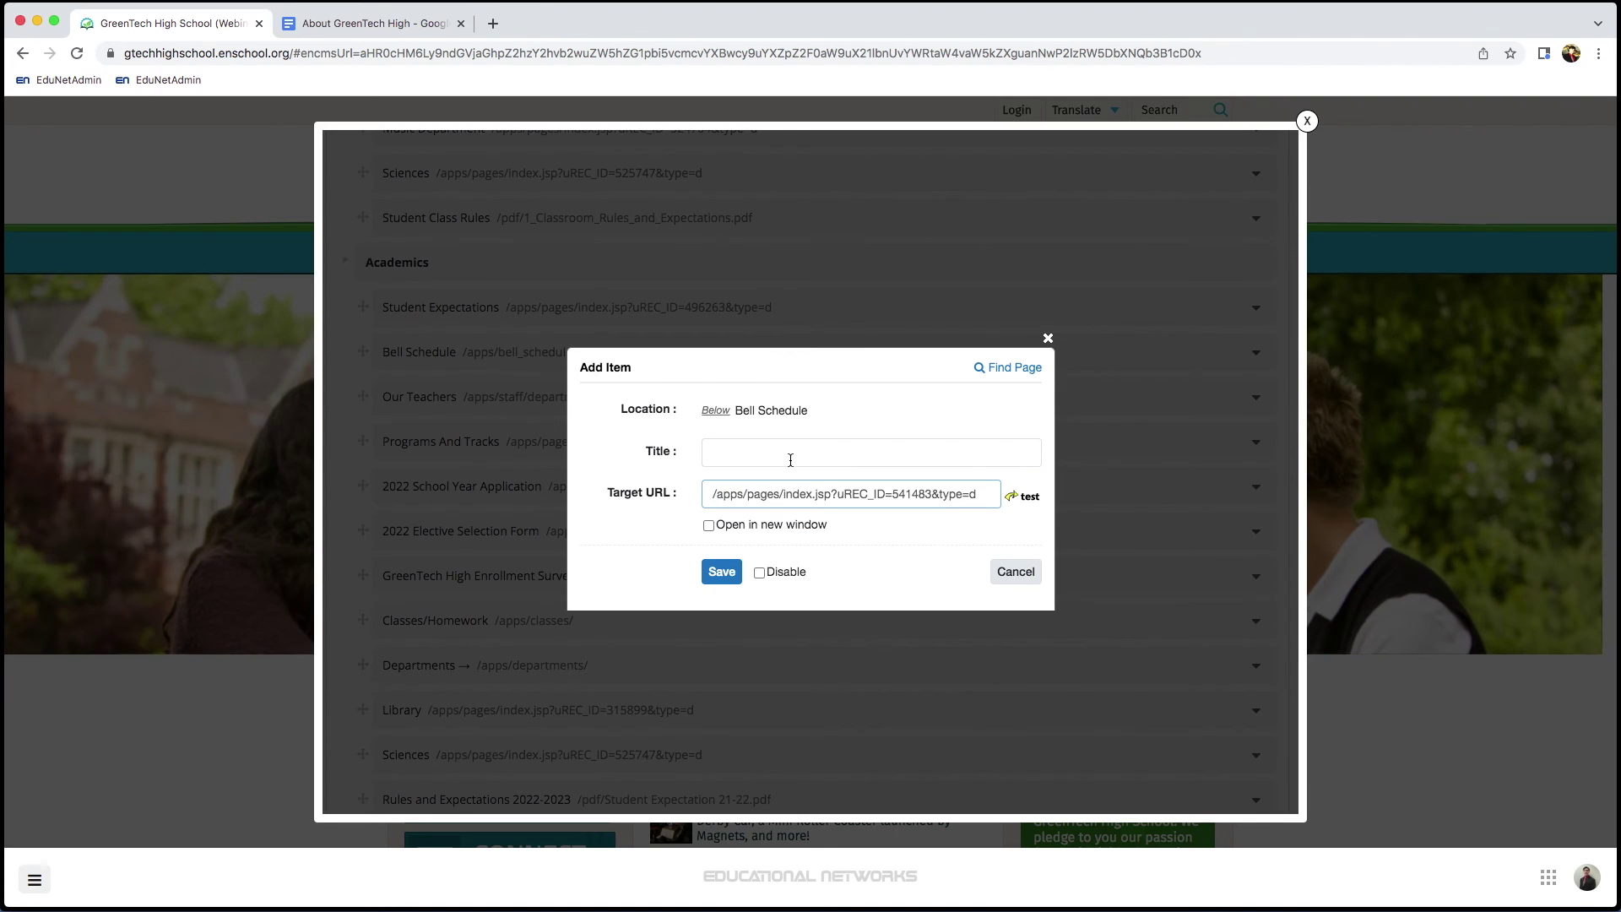
click(791, 460)
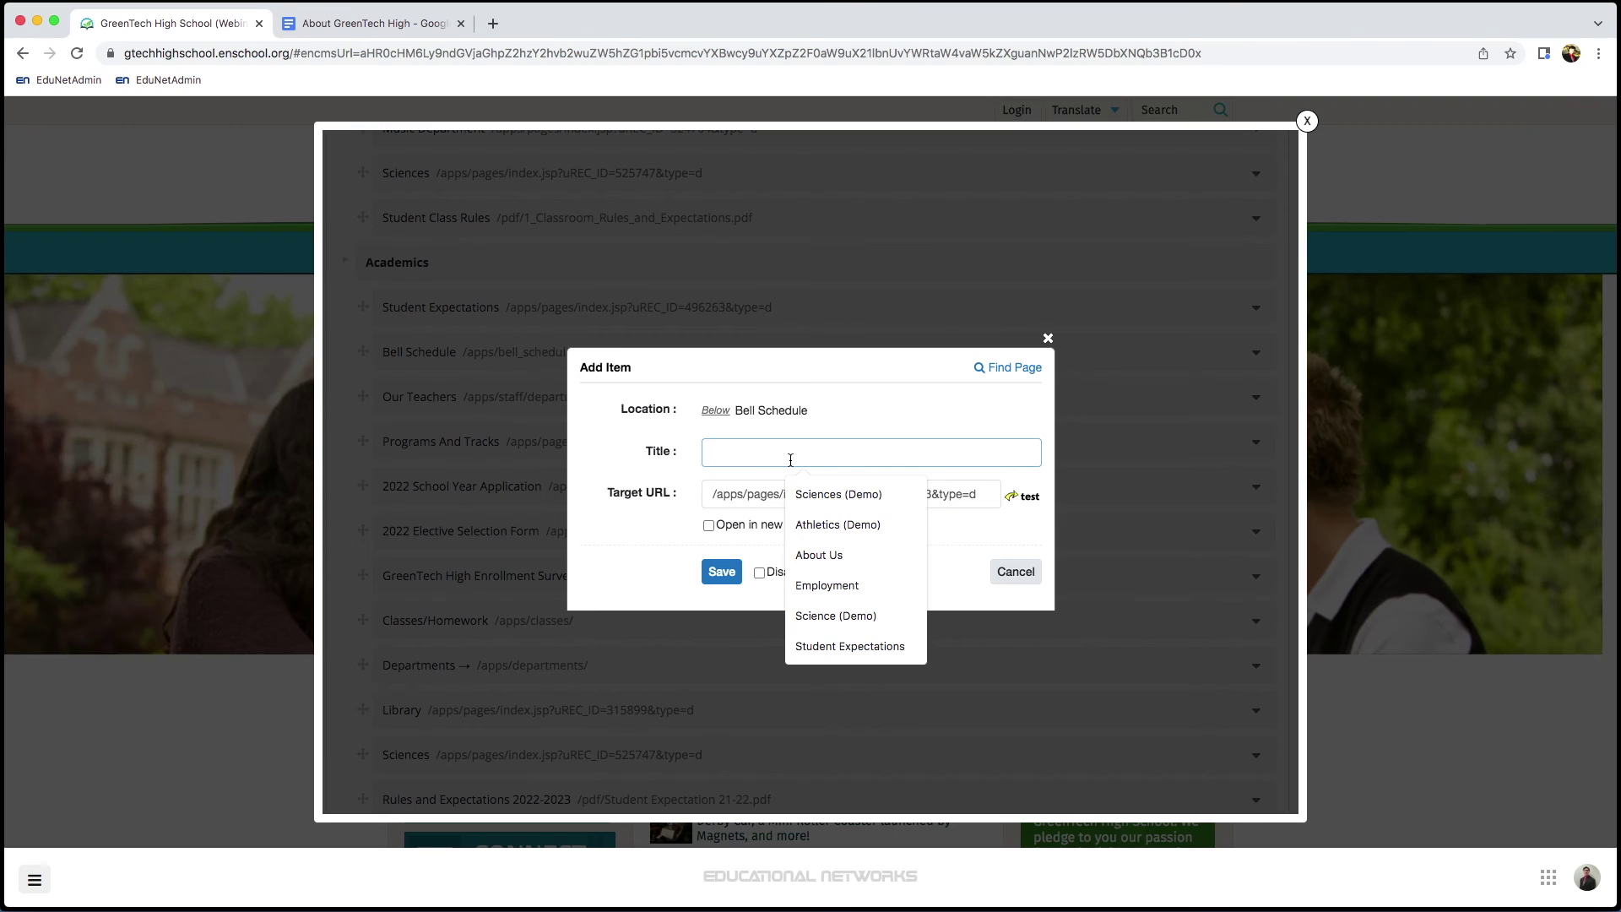
text(About)
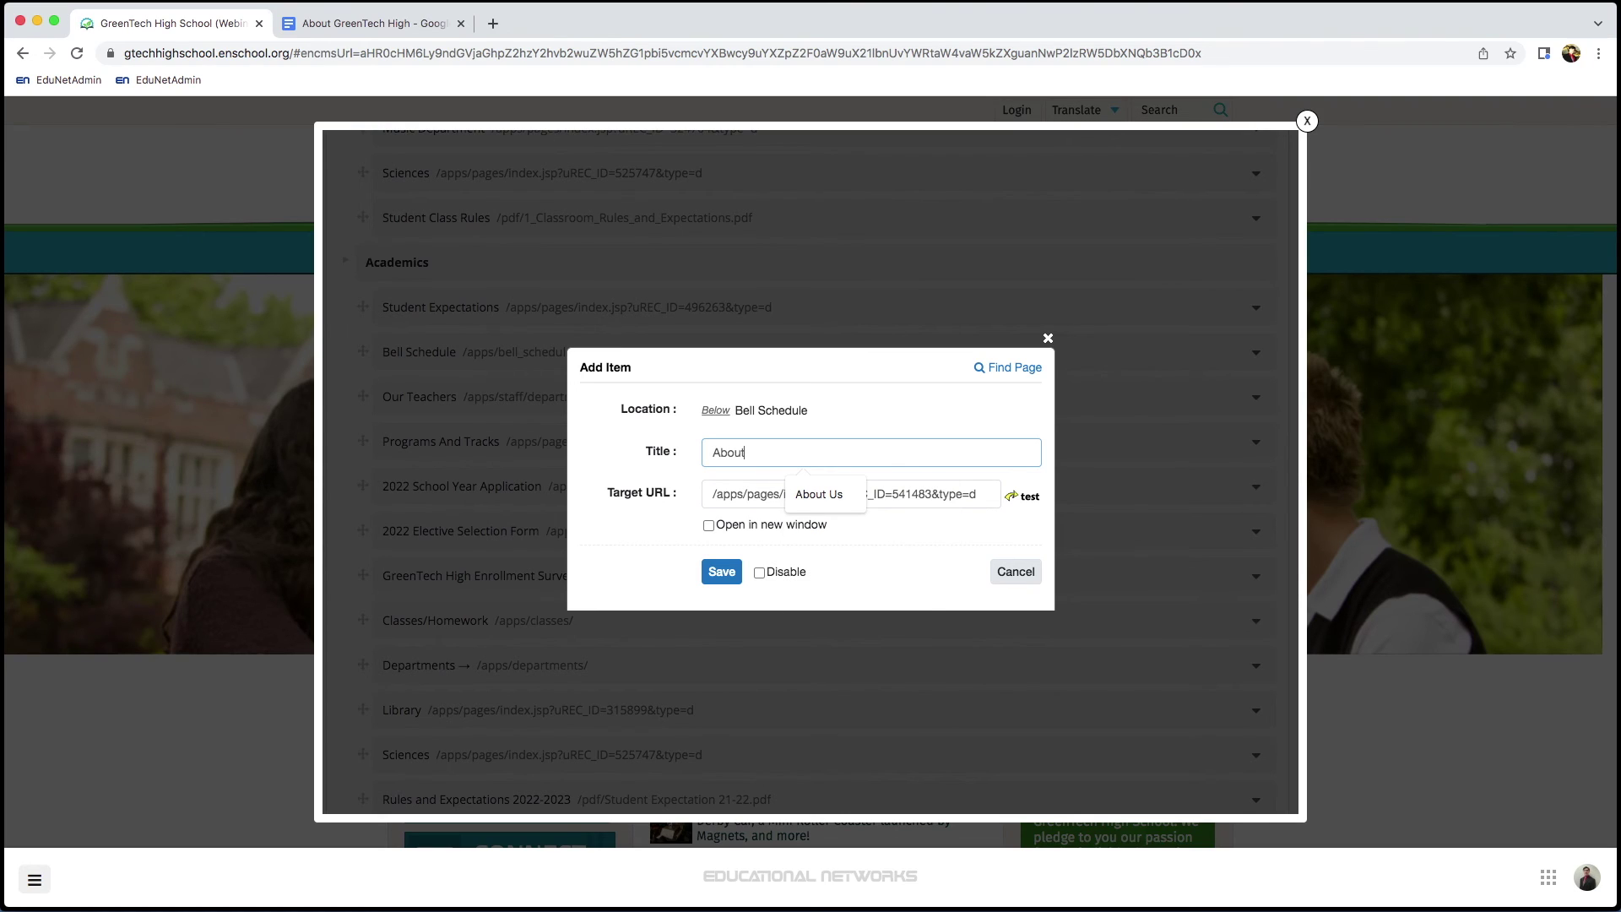
text( Us)
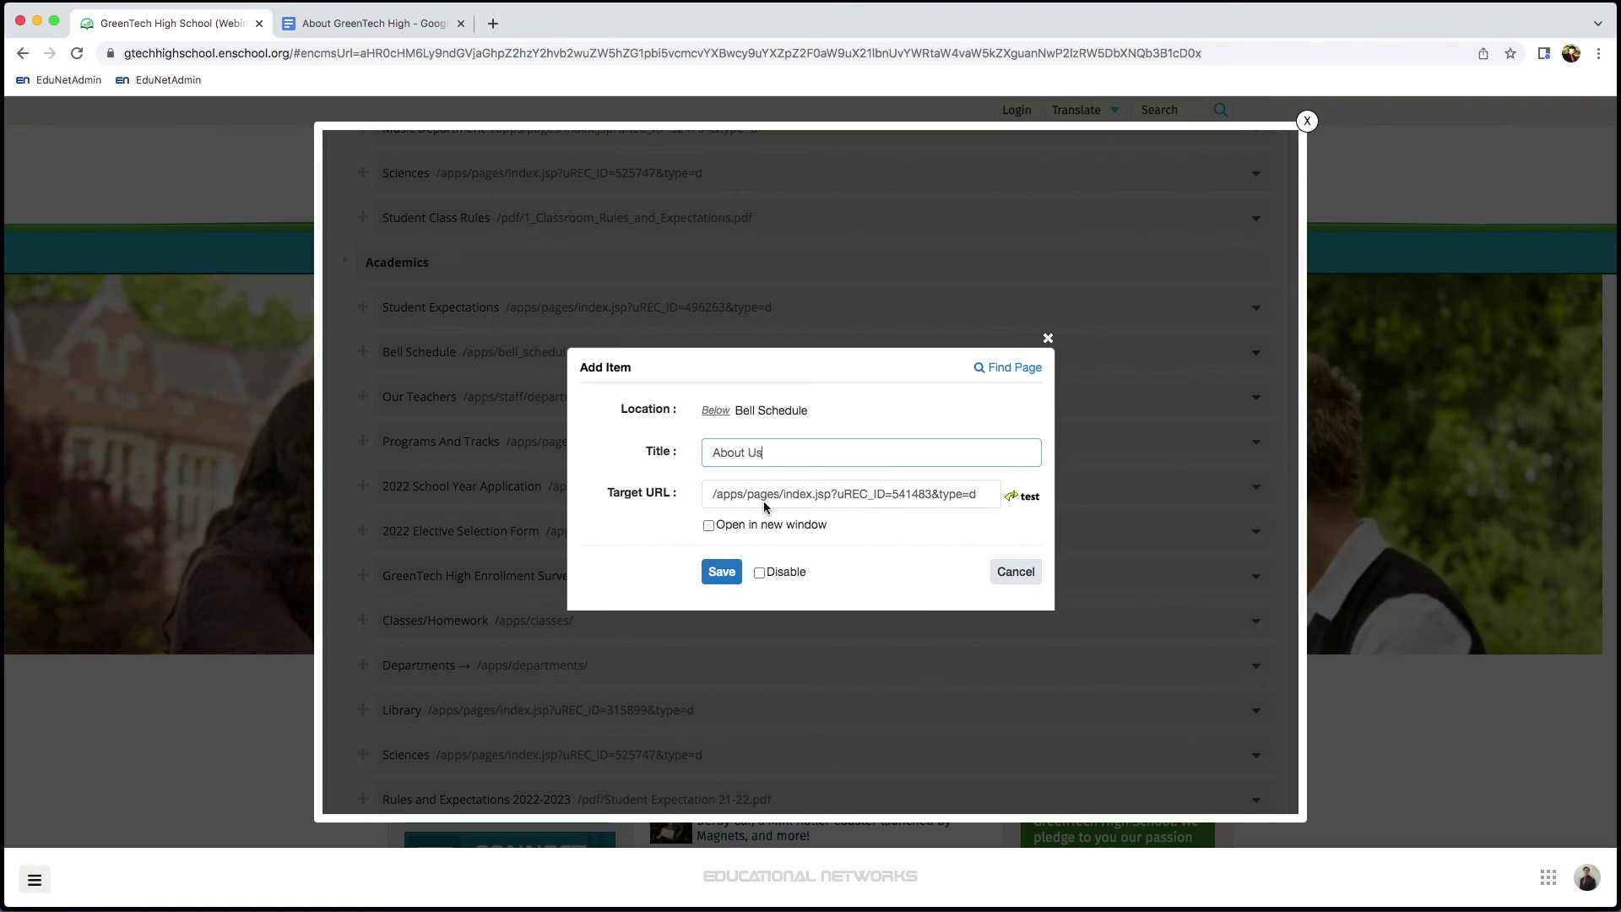
click(713, 578)
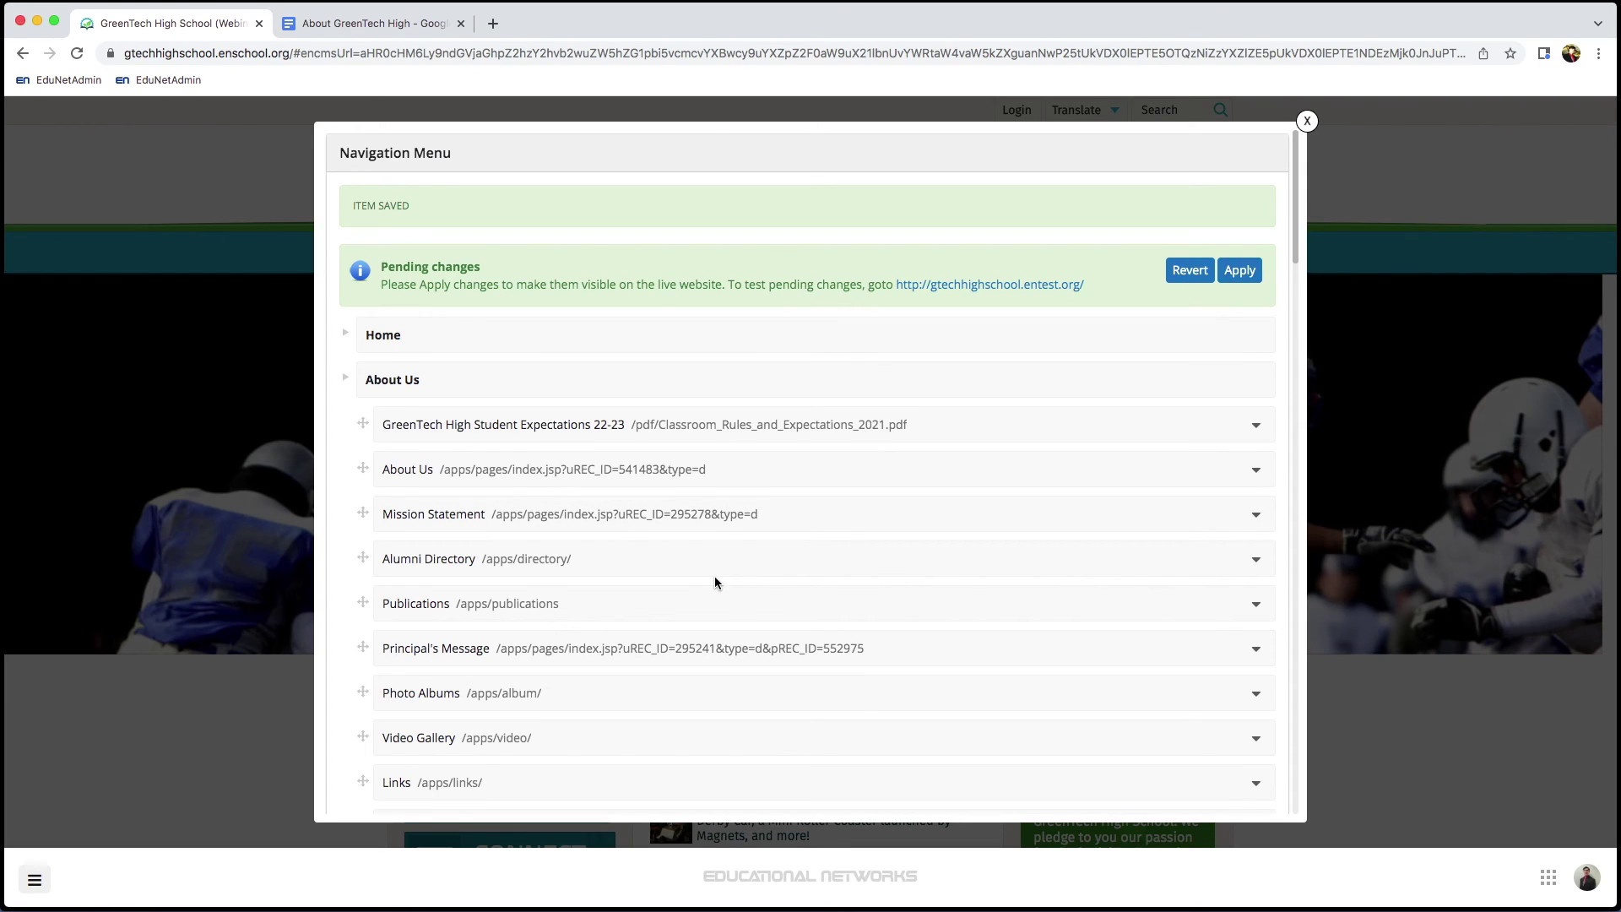
- Preview the pending changes on the test website and open the About Us page from its Academics menu
click(956, 290)
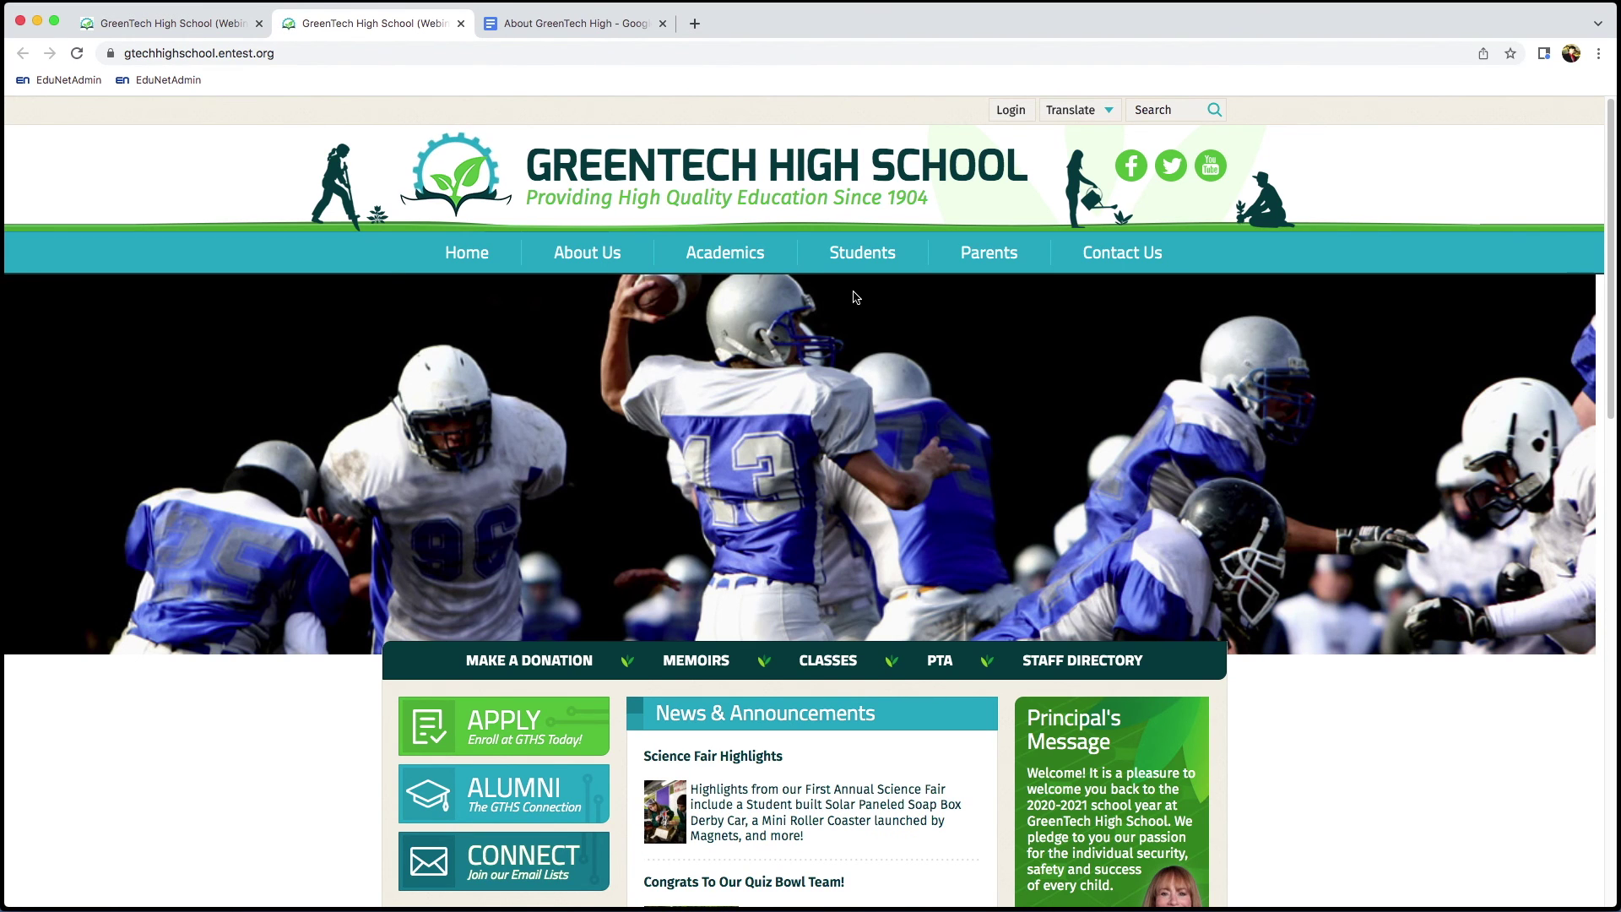
mouse_move(771, 266)
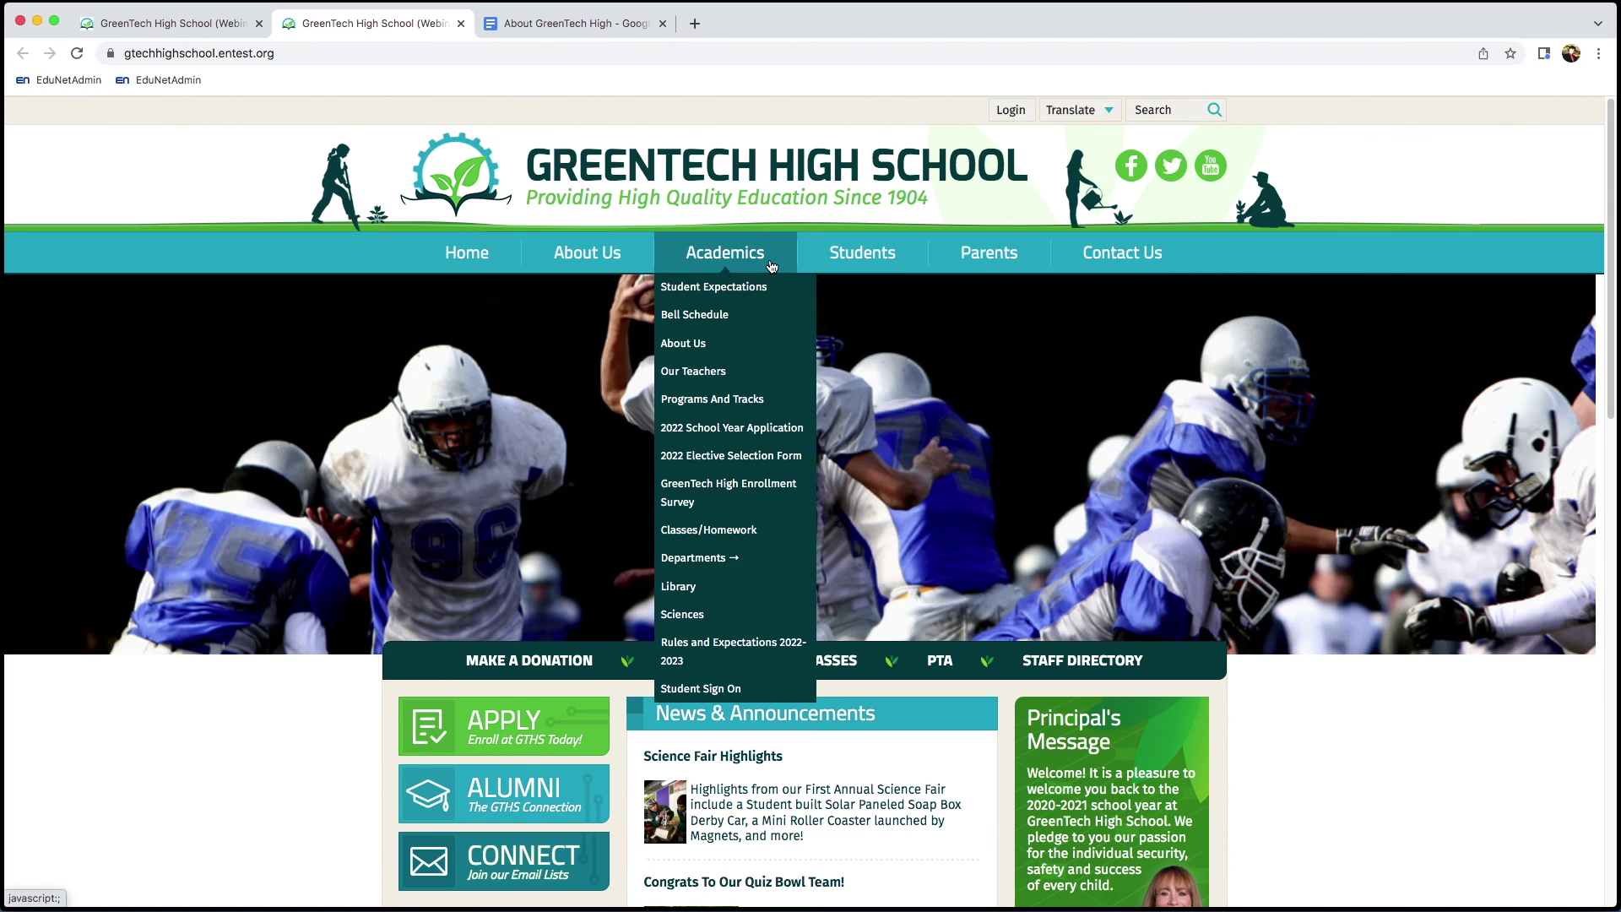
click(700, 348)
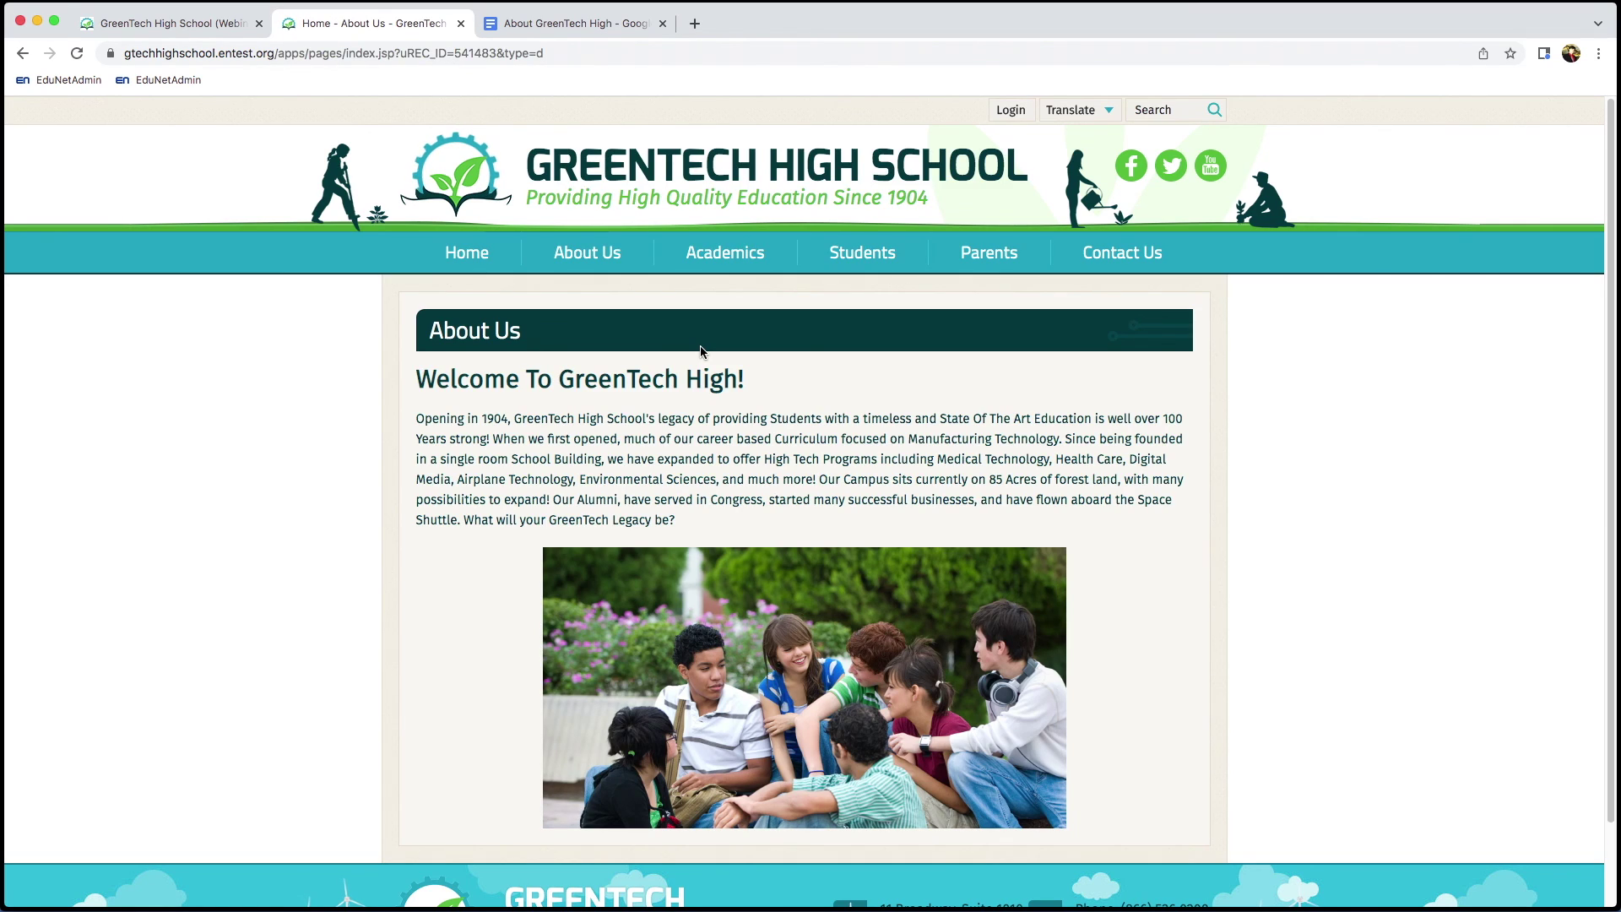
scroll(702, 350, down, 1)
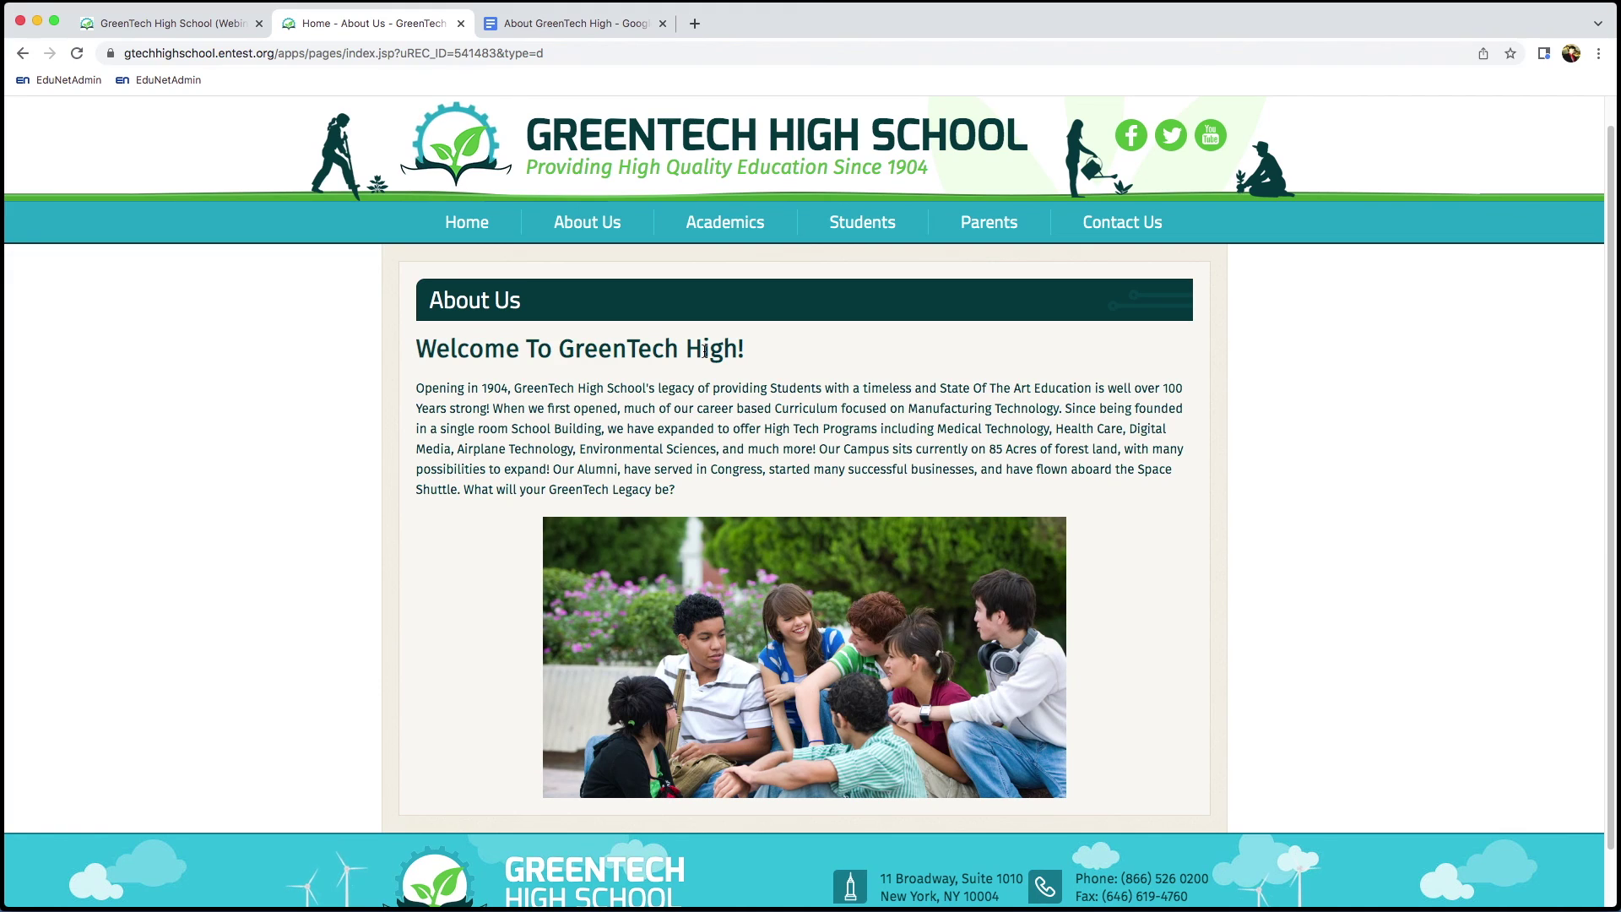
- Return to the Navigation Menu settings, apply the pending changes to the live website, and close the settings
click(195, 32)
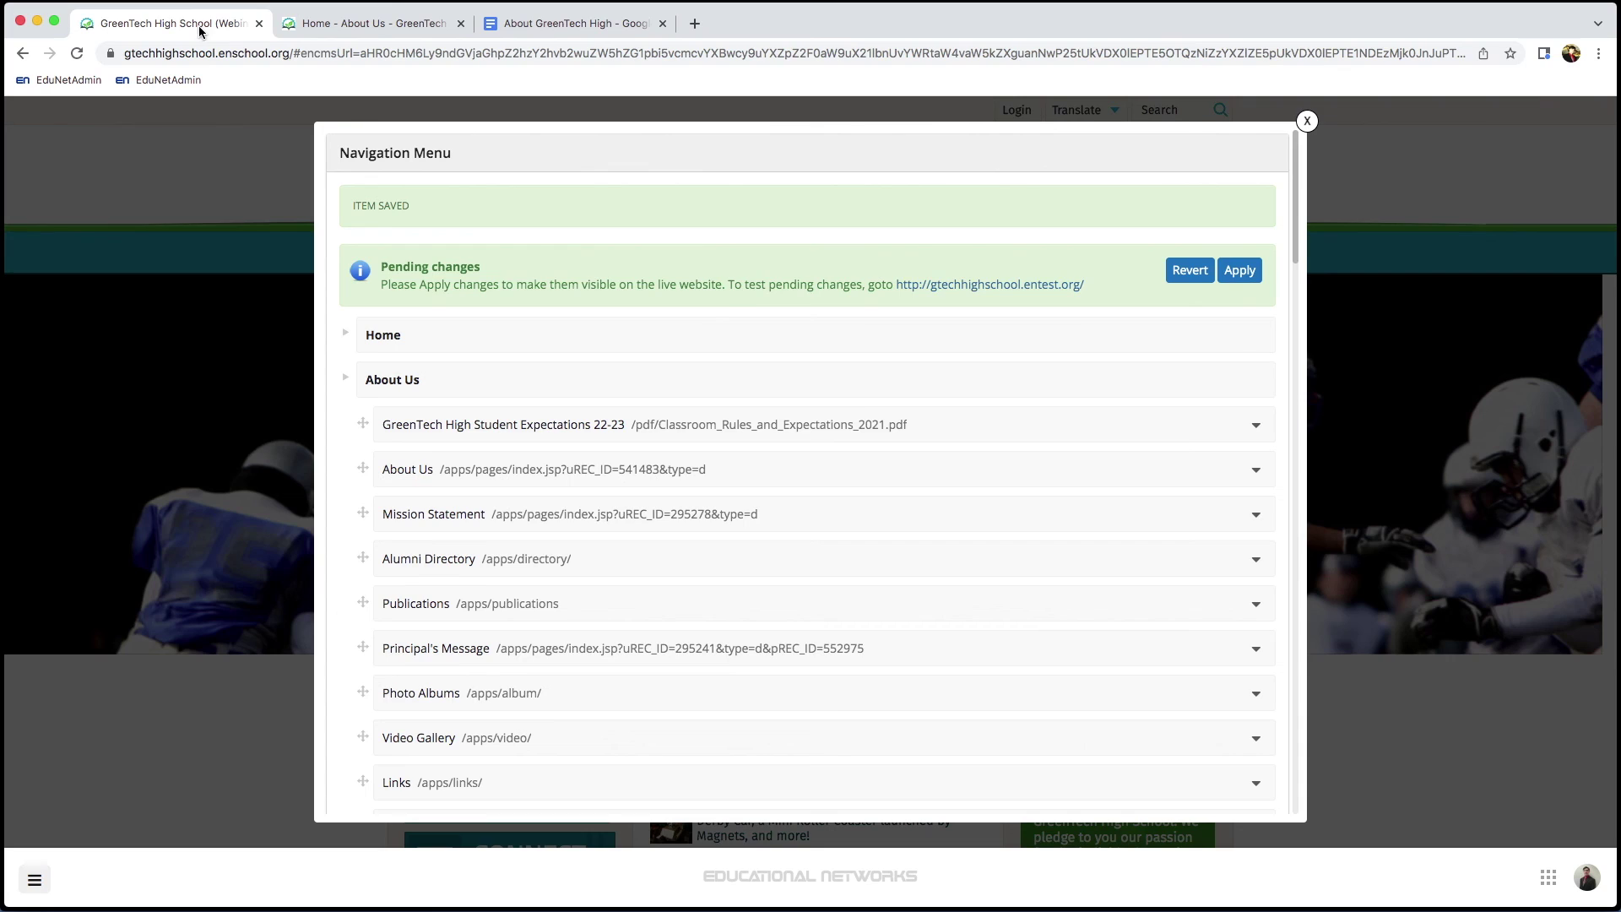
click(1232, 264)
click(951, 148)
click(1306, 121)
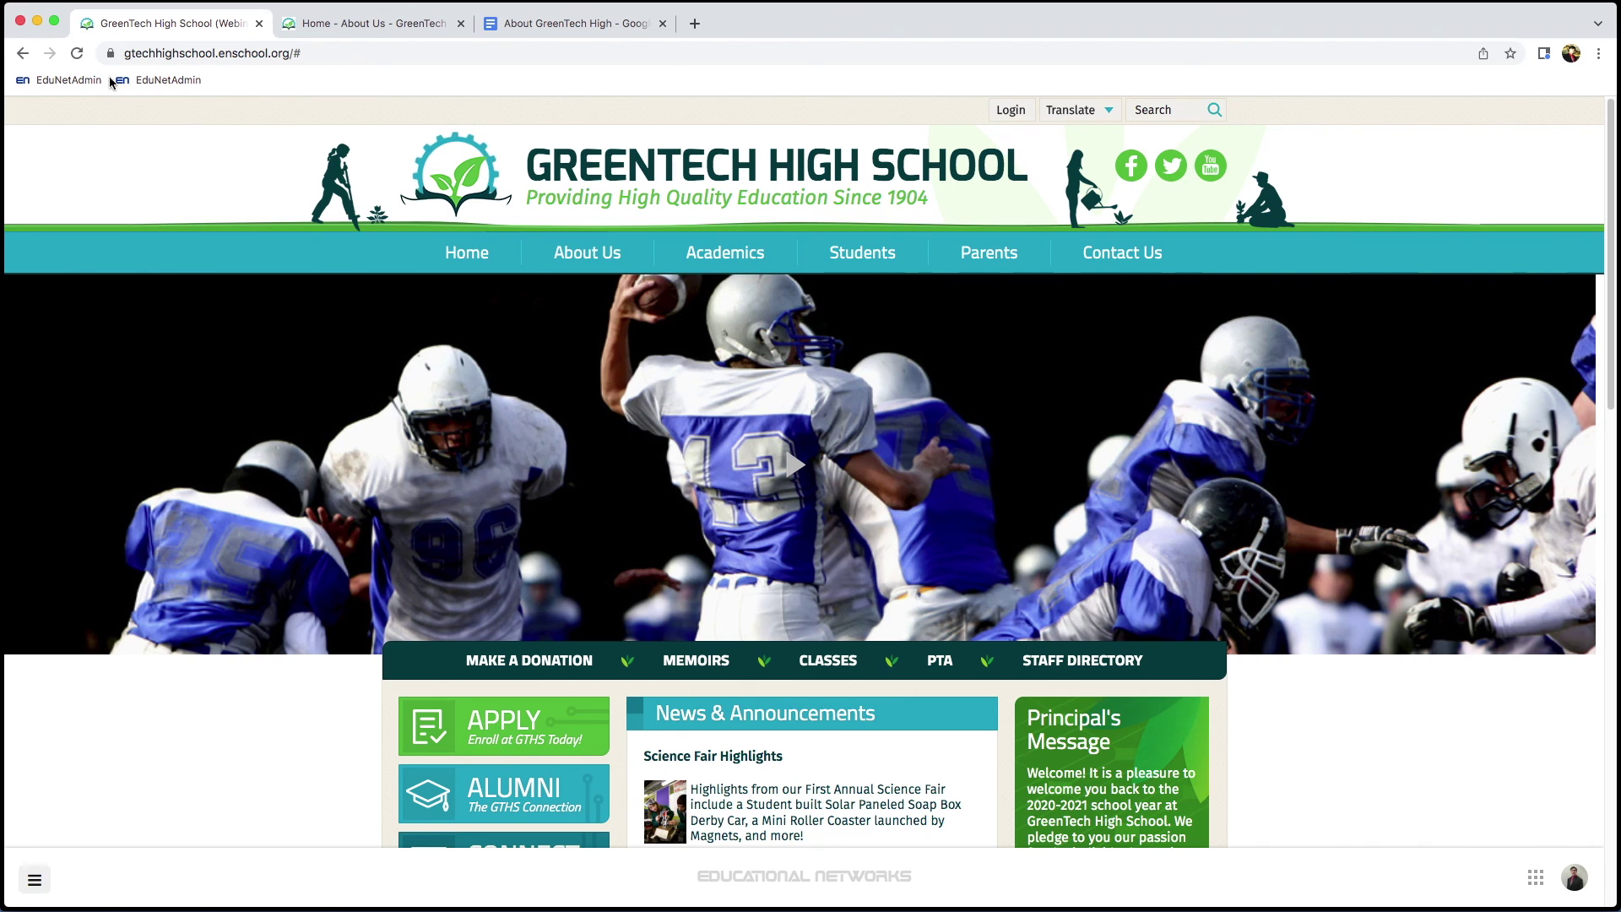
- Reload the live homepage and open the About Us page from the Academics menu
click(72, 57)
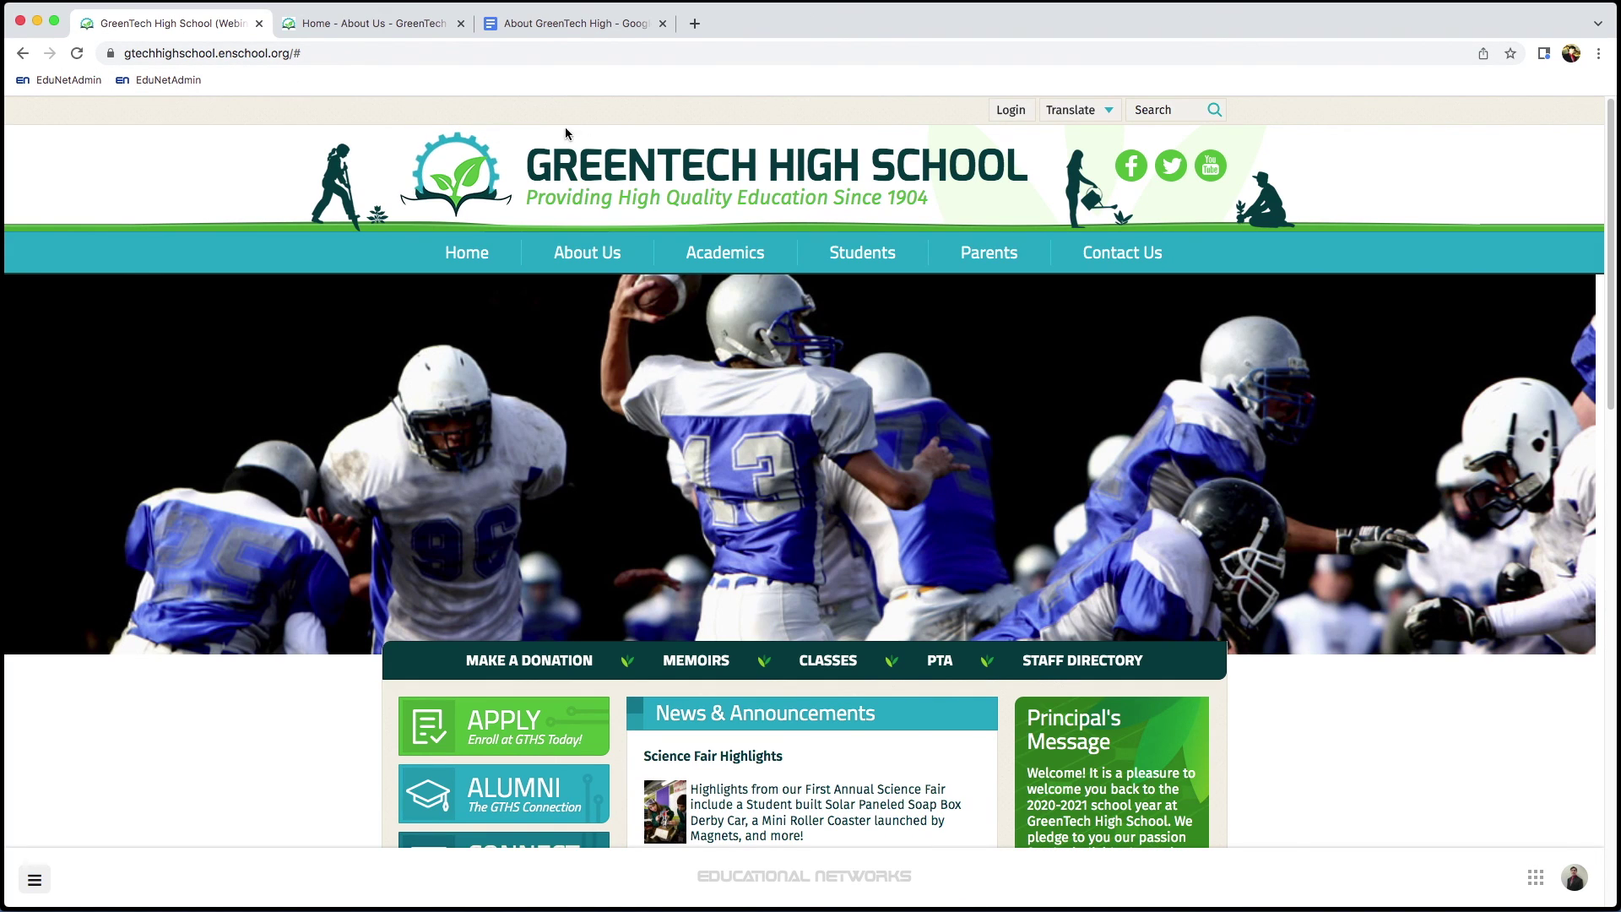
mouse_move(745, 244)
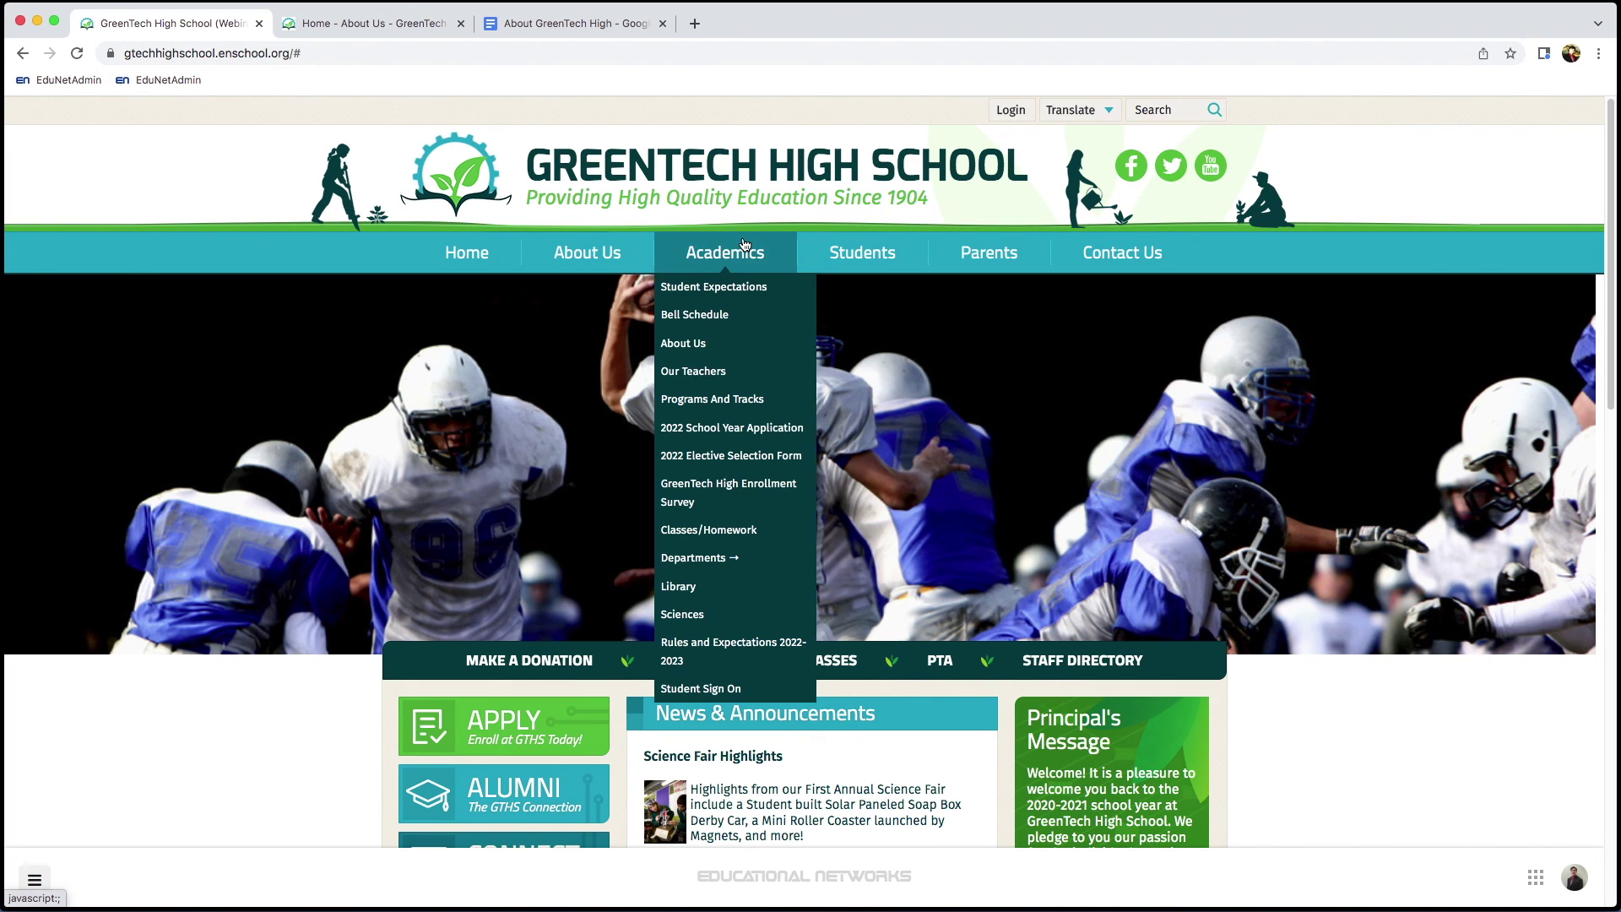
click(713, 343)
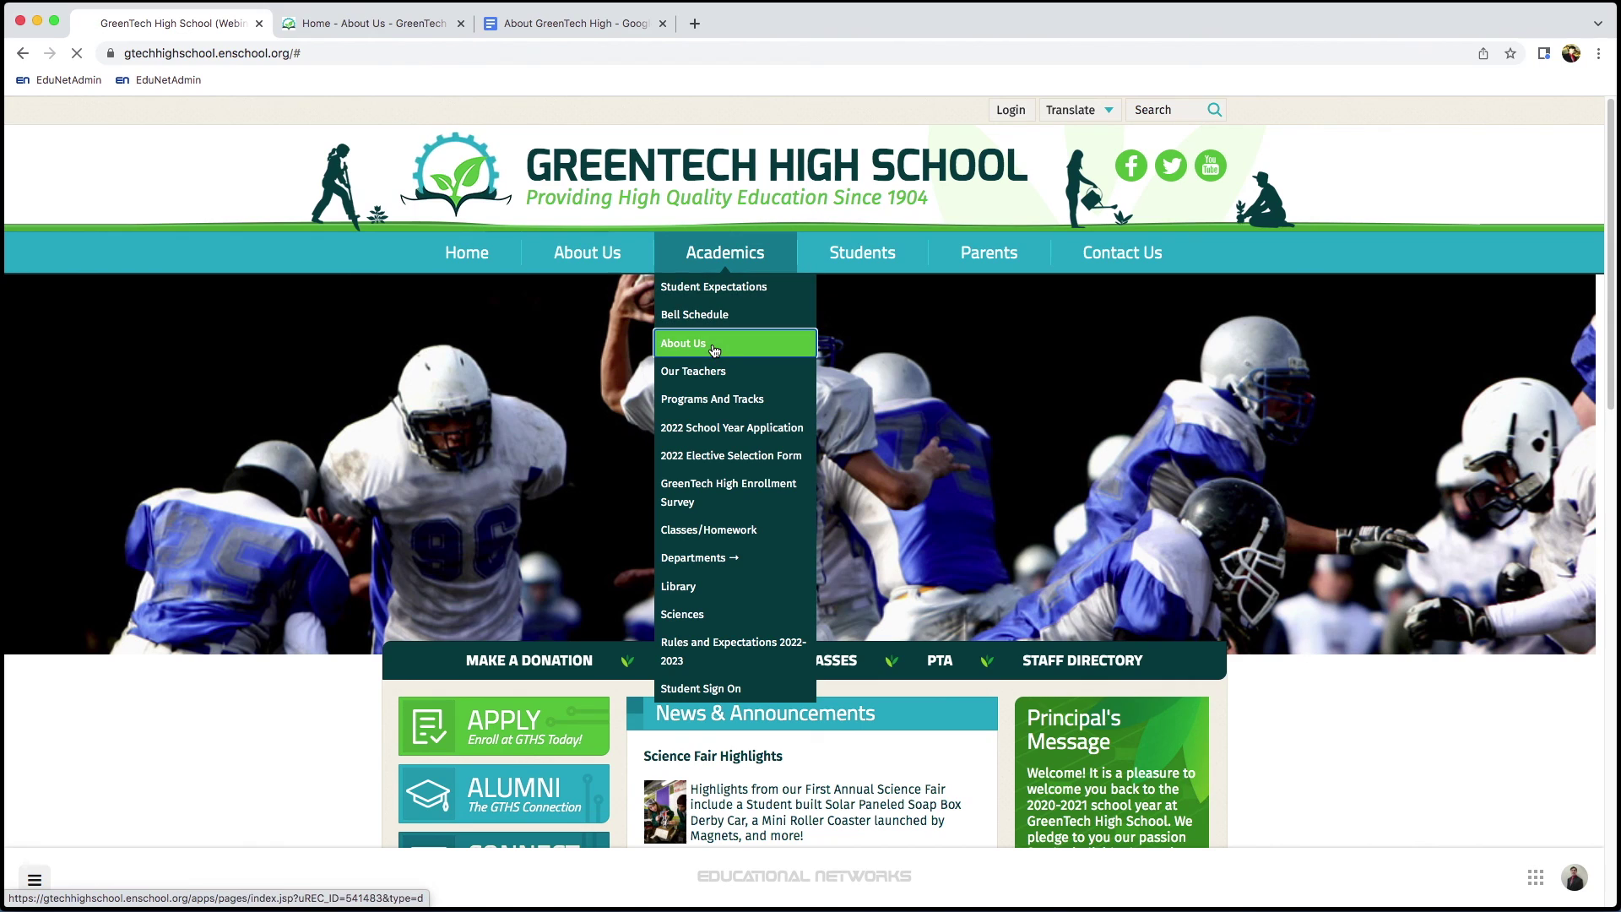